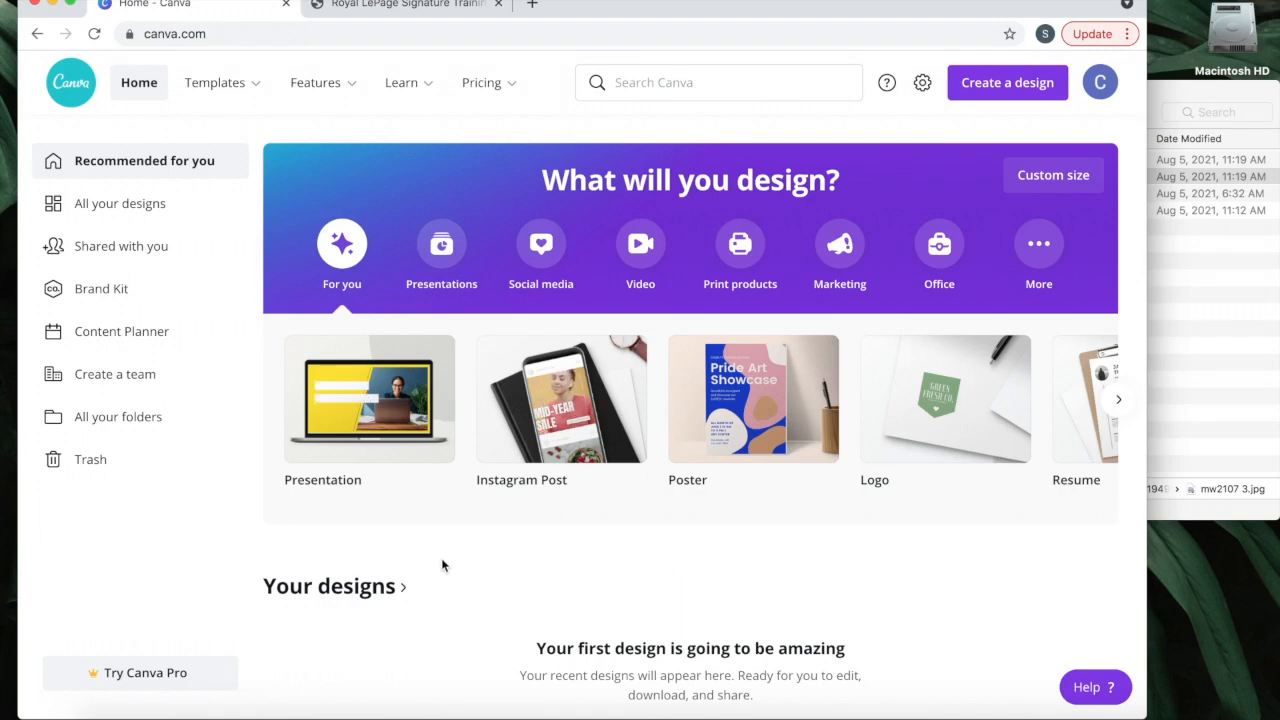
- Create a new folder named Presentations and star it for quick access
click(133, 432)
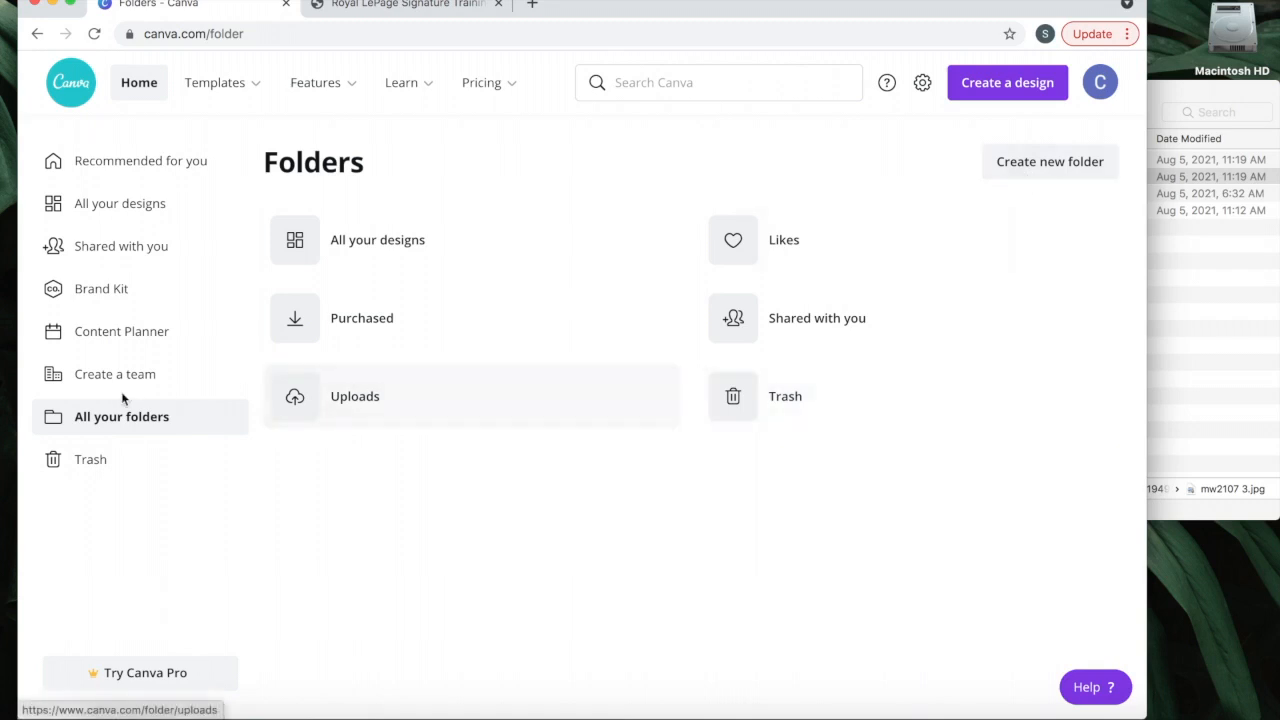
click(1030, 162)
click(510, 323)
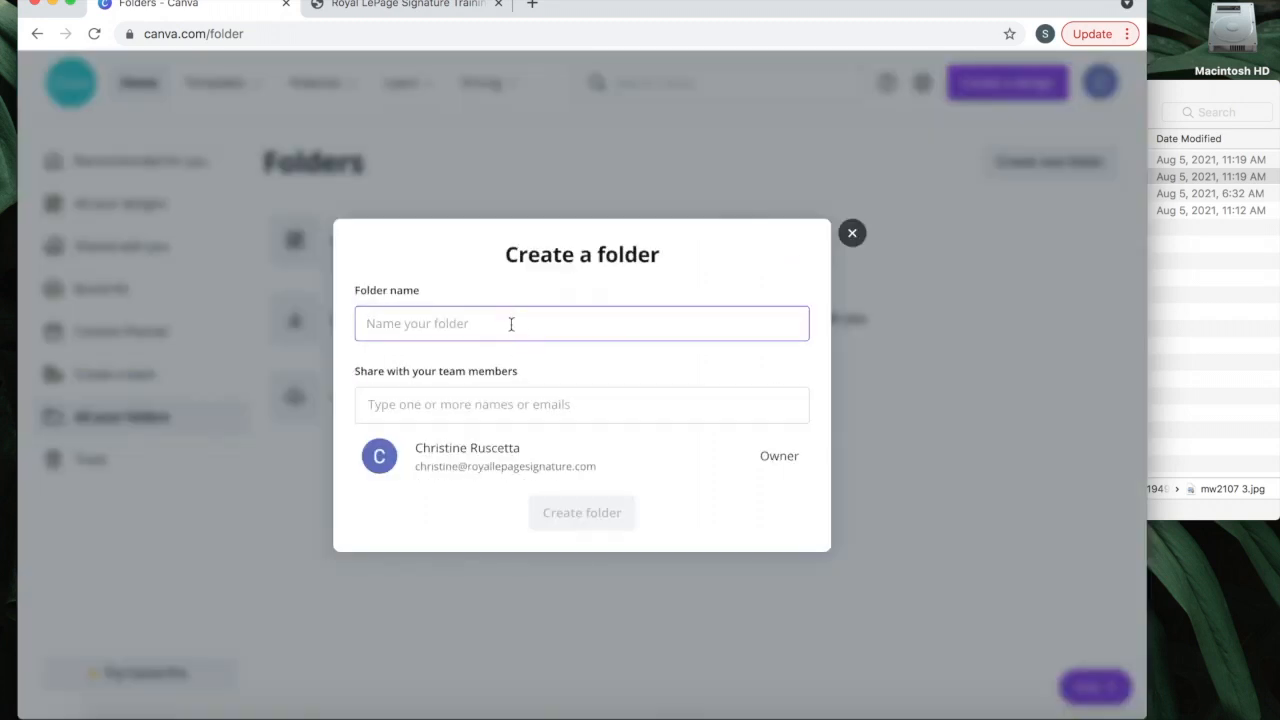
text(Presentations)
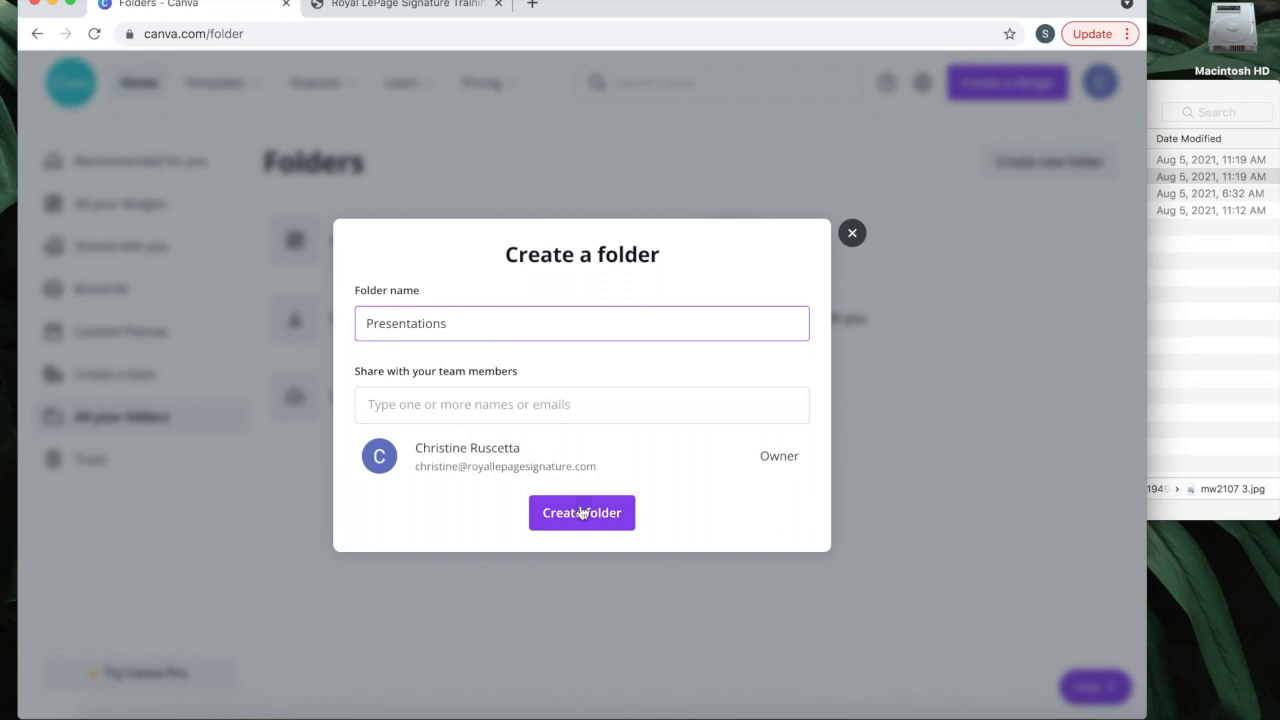
click(582, 512)
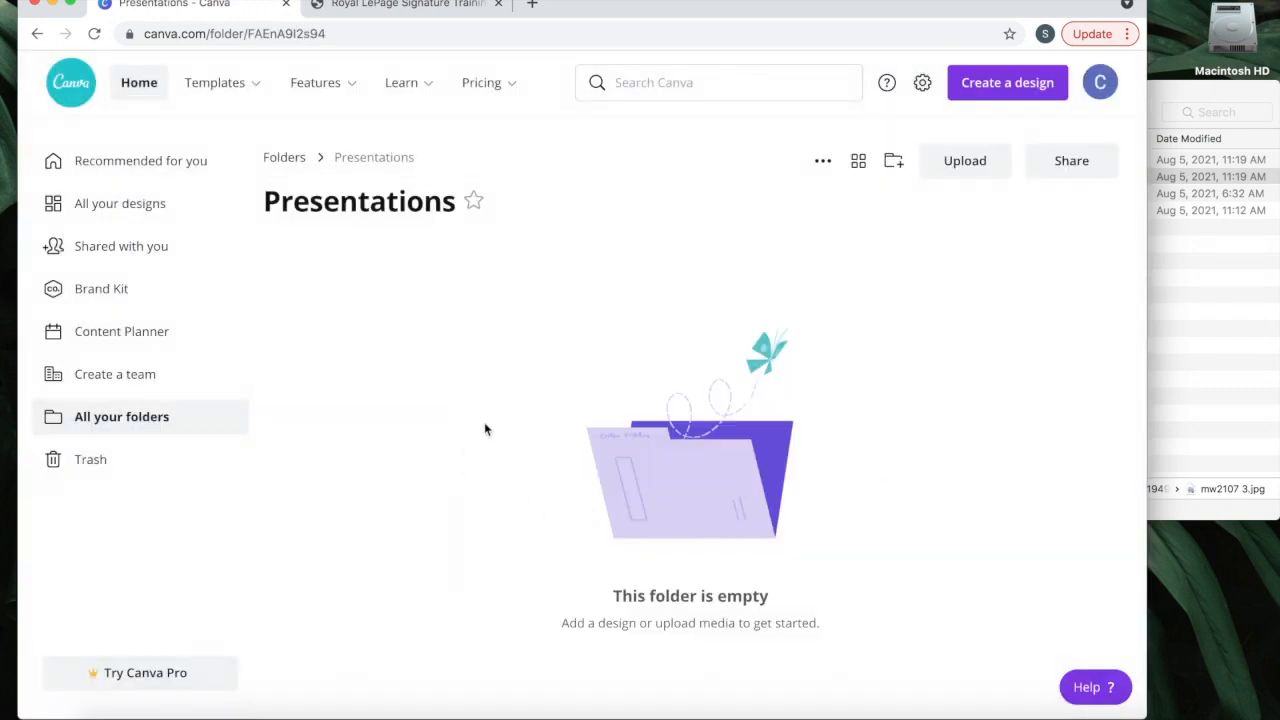
click(474, 202)
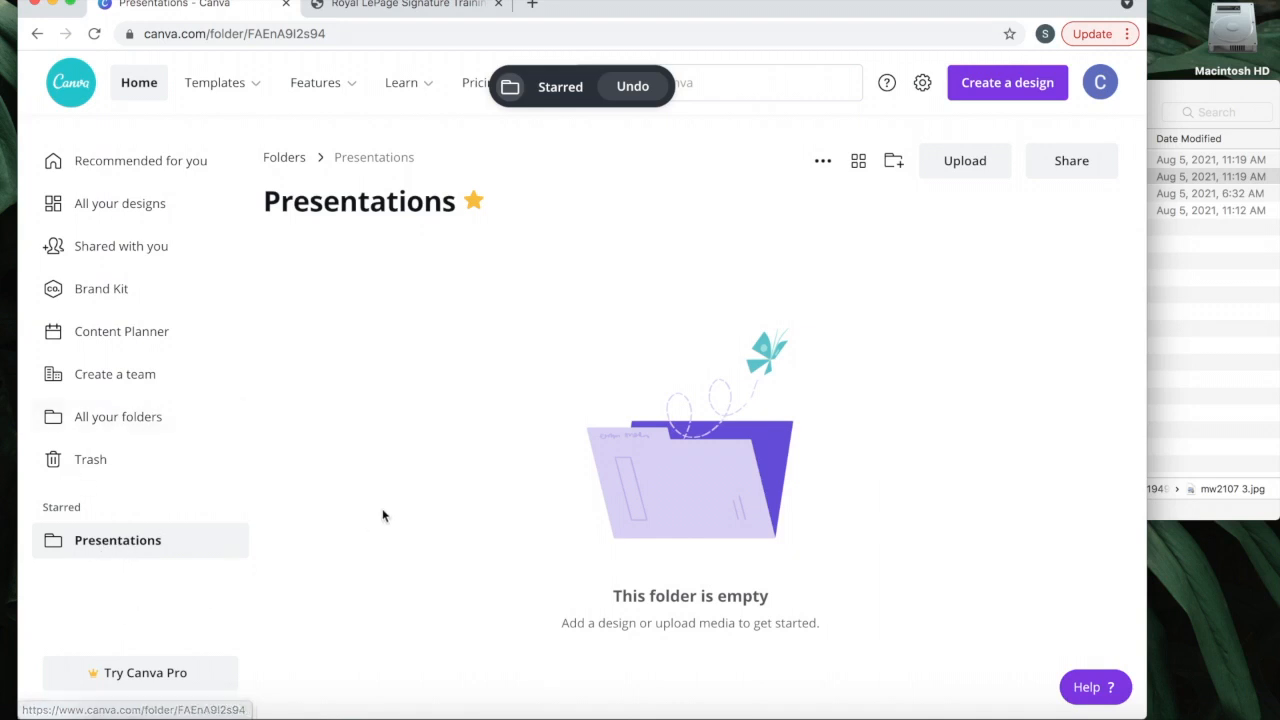
- Switch to the Royal LePage Signature agent portal and open the Design Studio's Digital Presentations (Listing, Buyer, New Construction) page
click(385, 13)
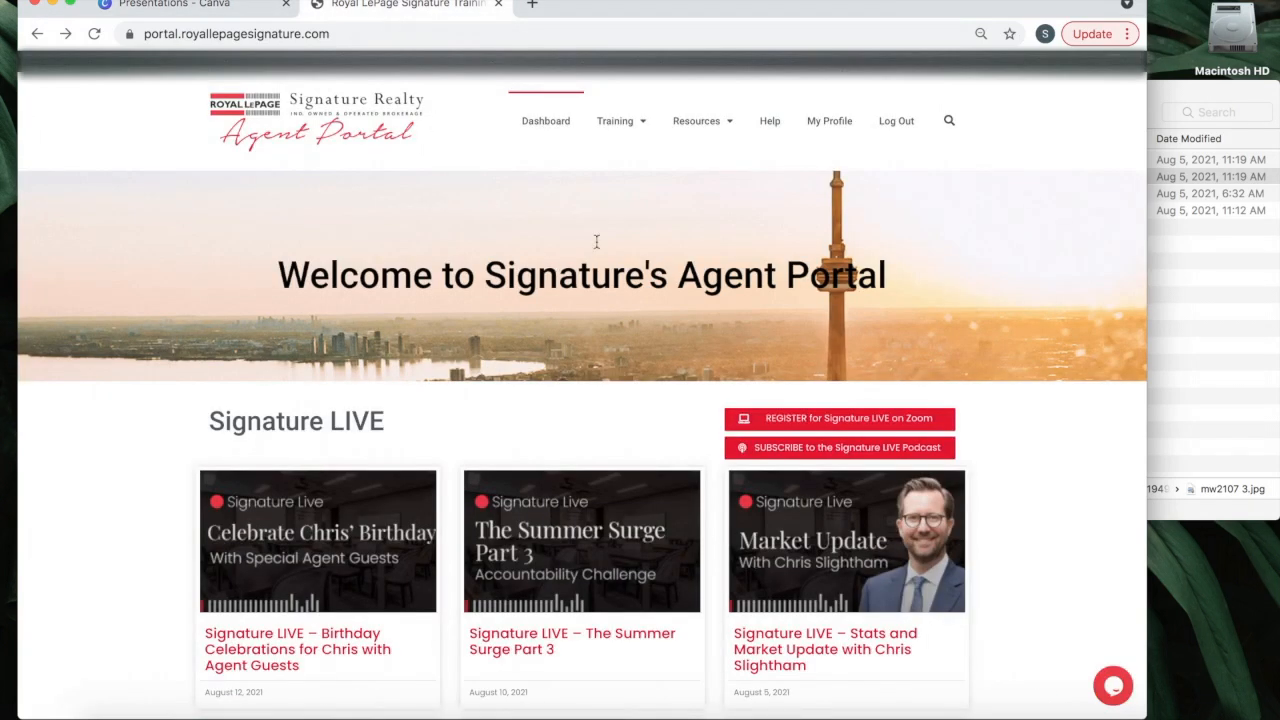
mouse_move(698, 125)
mouse_move(758, 175)
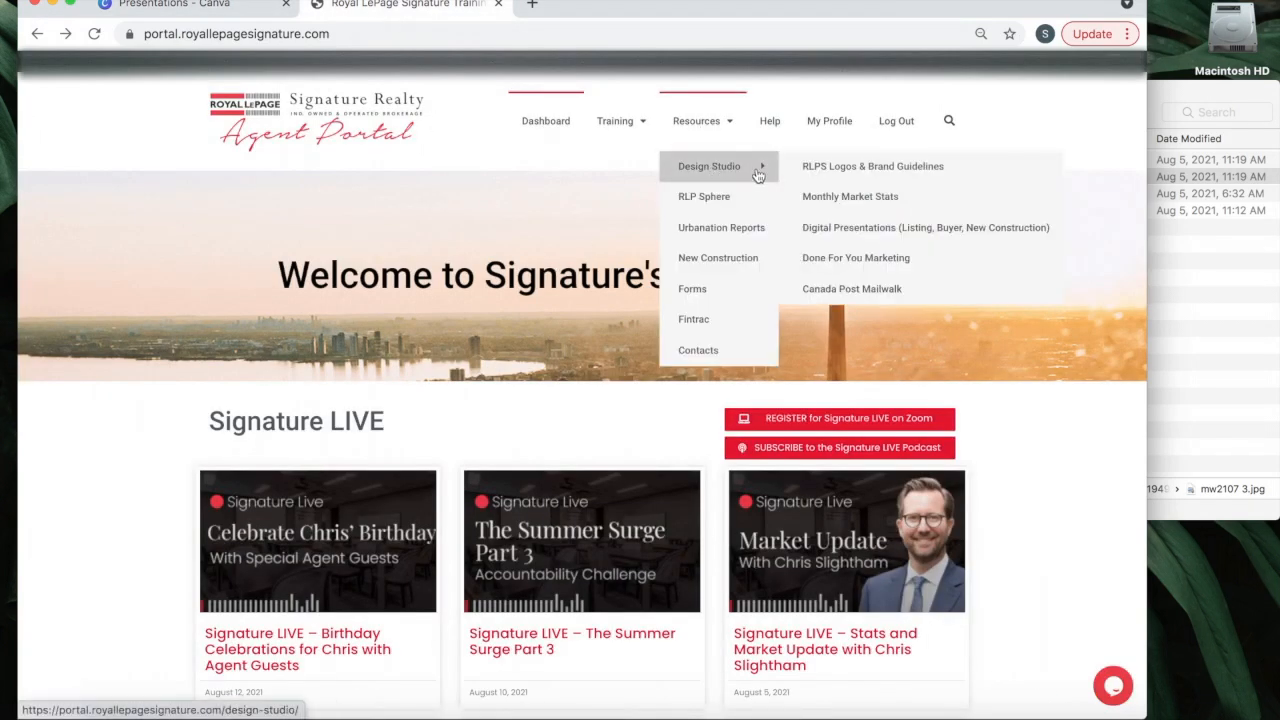
click(818, 229)
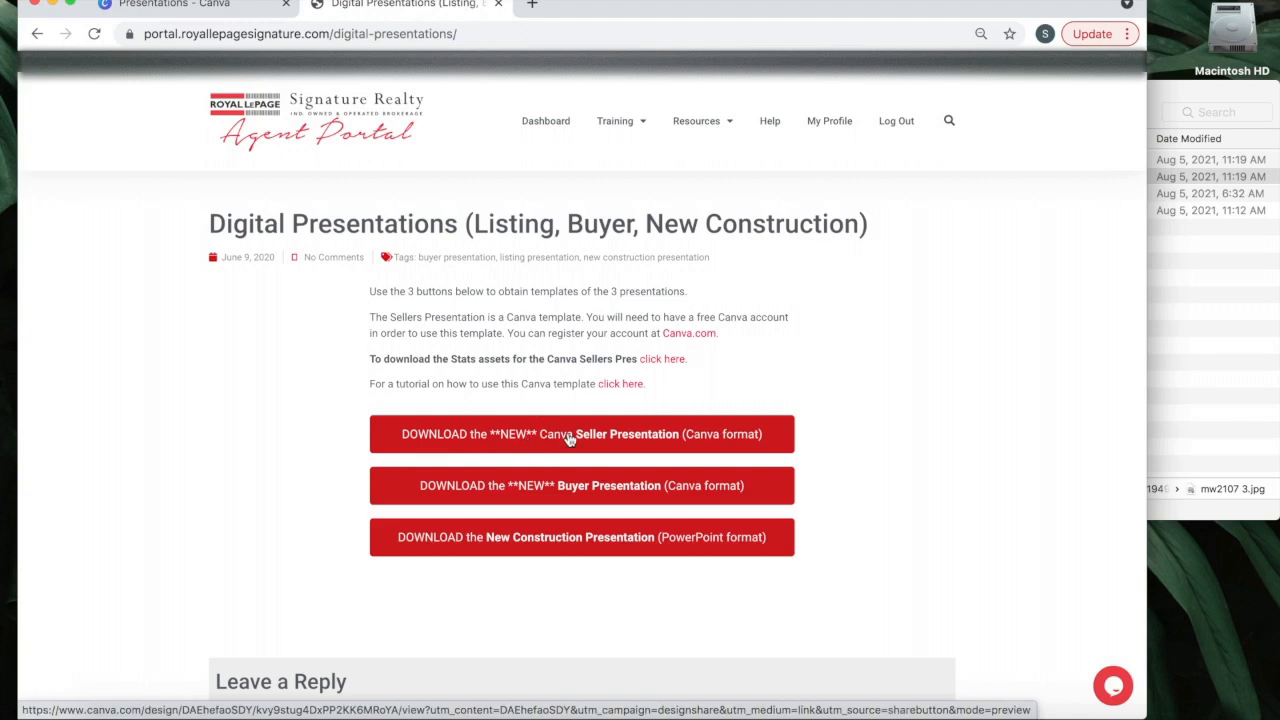
- Open the new Canva Seller Presentation template as an editable copy and collapse the template browser
click(569, 436)
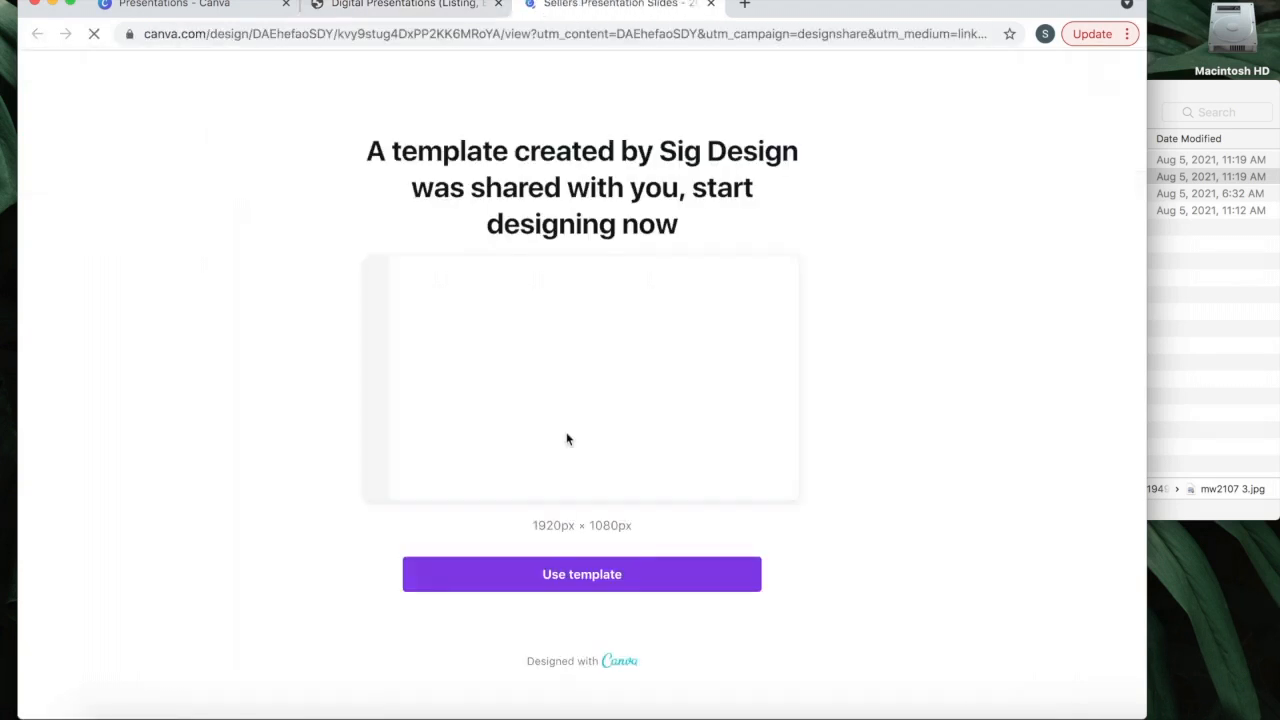
click(583, 588)
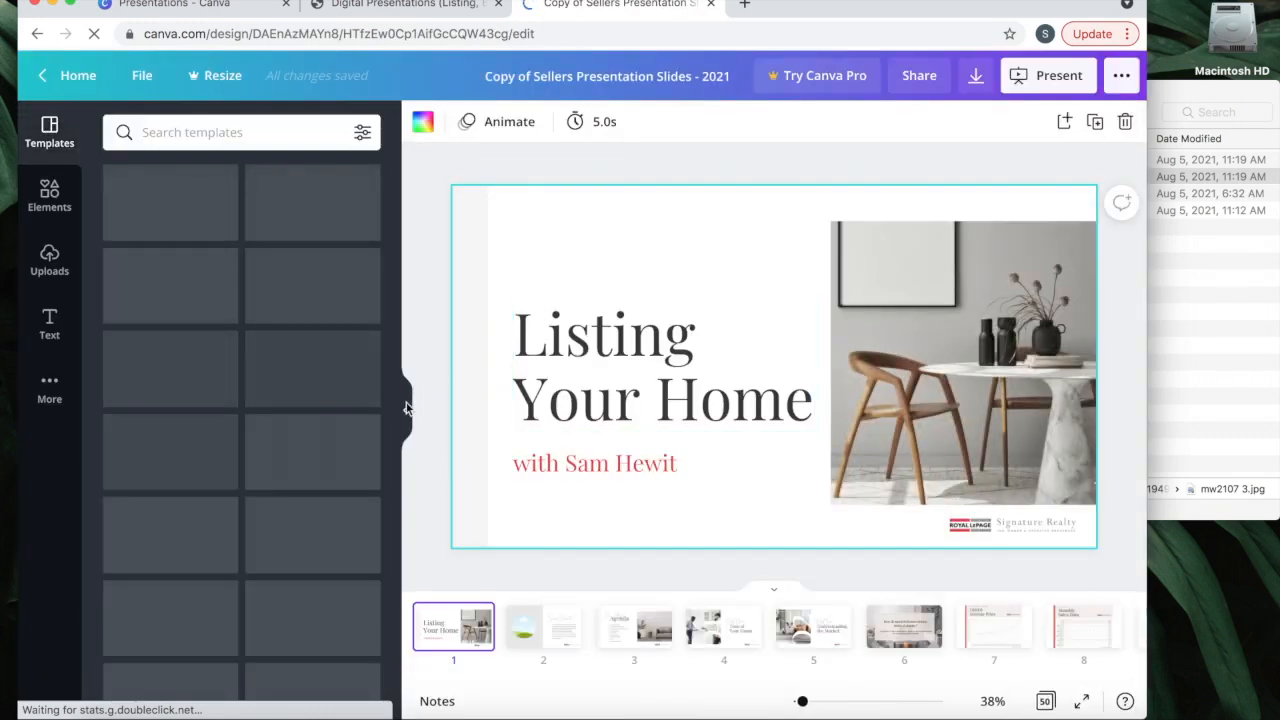
click(404, 411)
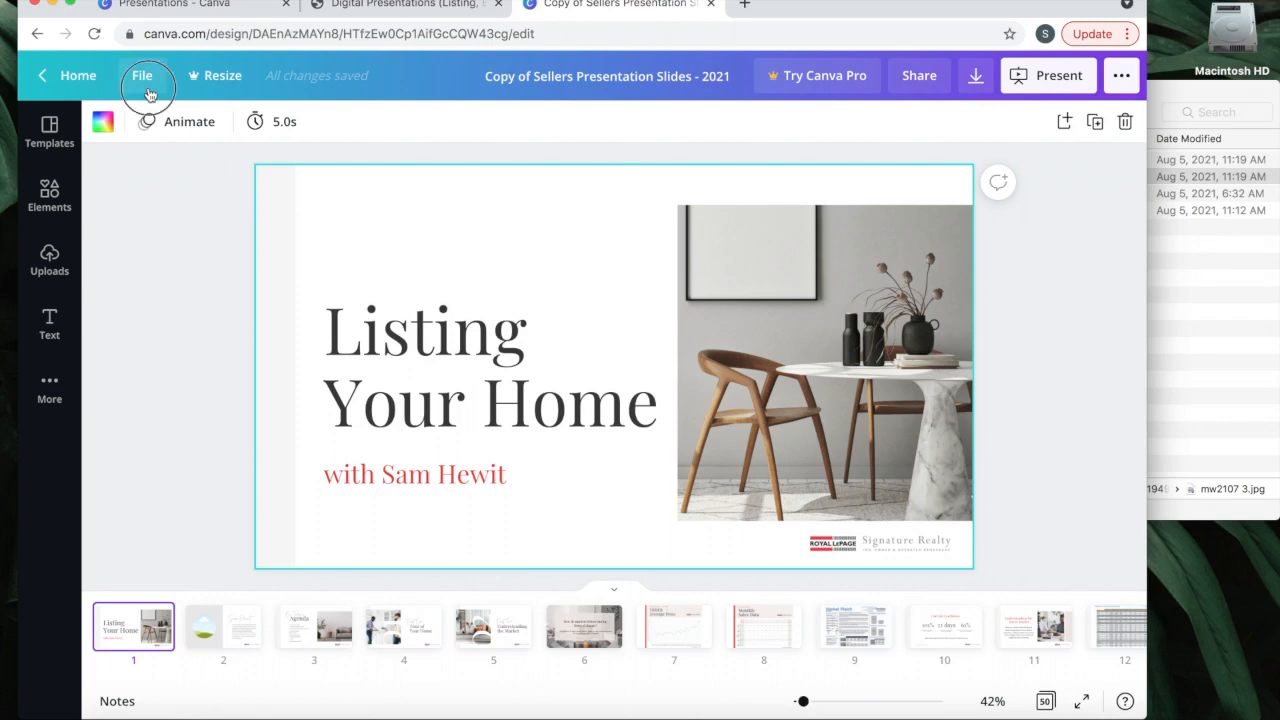
- Save the copied seller presentation to the Presentations folder
click(143, 80)
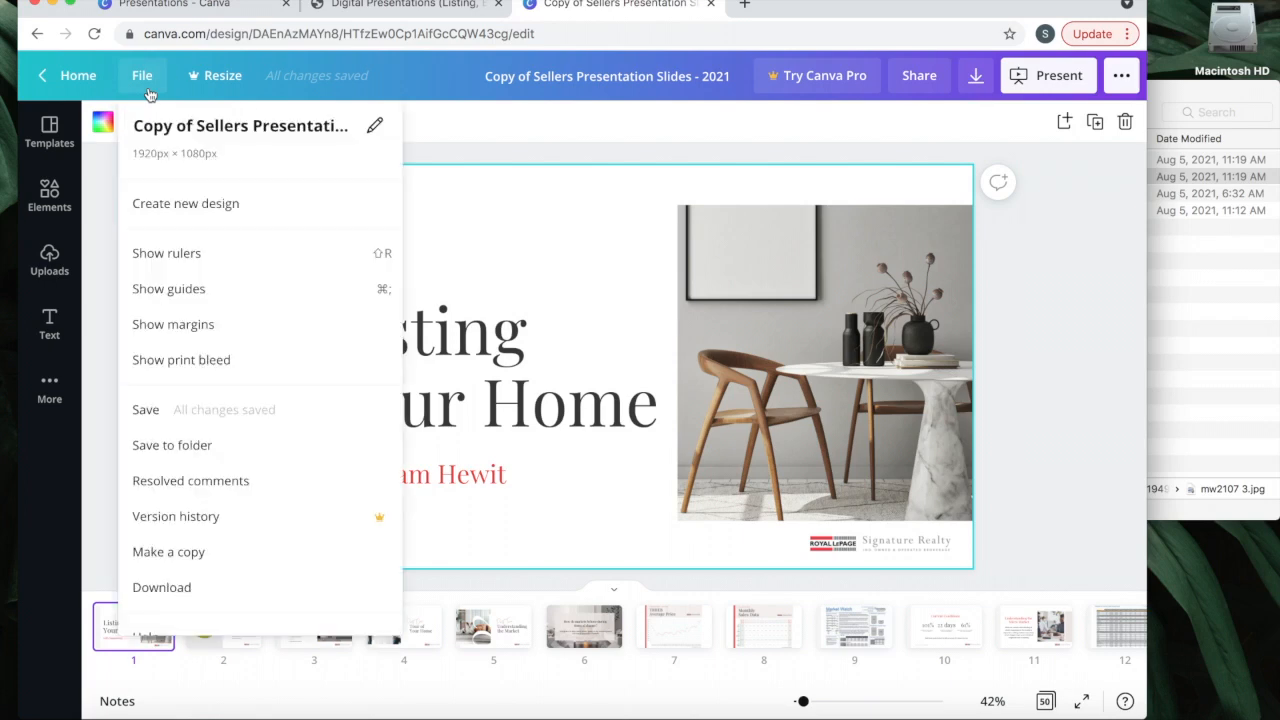
click(212, 451)
click(206, 226)
click(351, 350)
- Rename the design by replacing "Copy of" at the start of its title with "Client Name -"
click(180, 126)
click(180, 126)
drag(195, 126, 142, 125)
text(Client Name -)
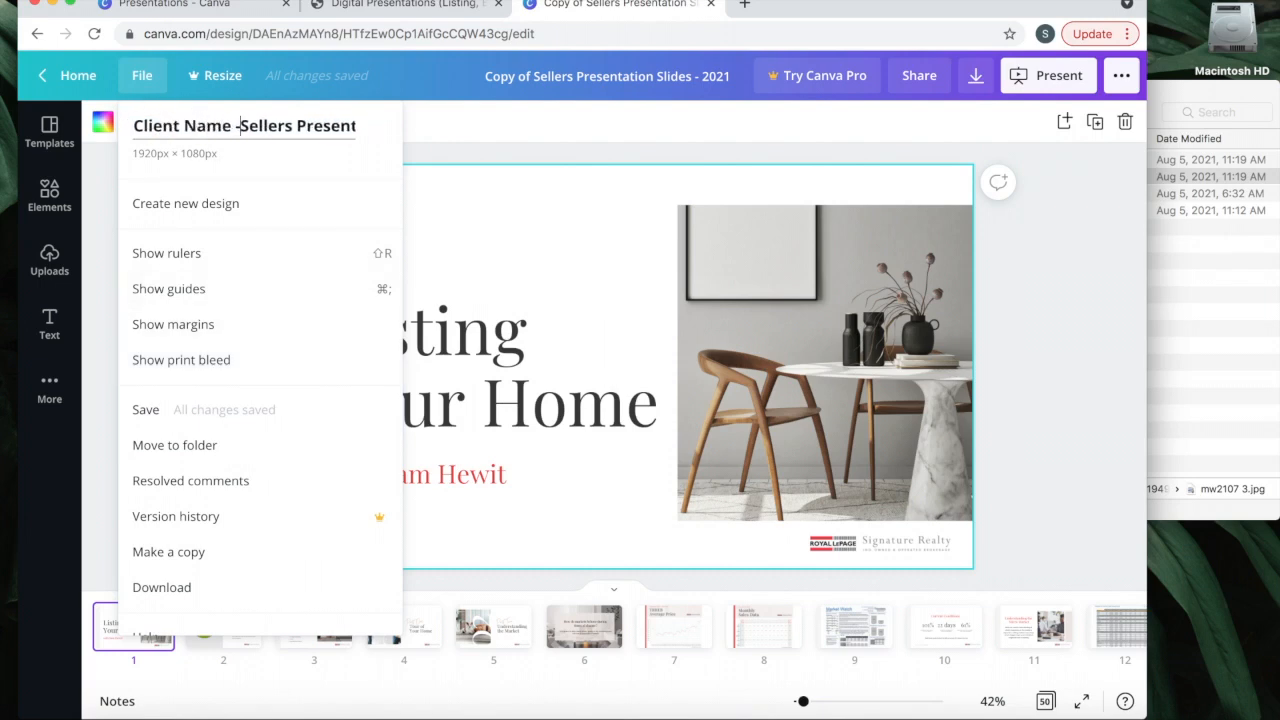
key(Return)
click(458, 188)
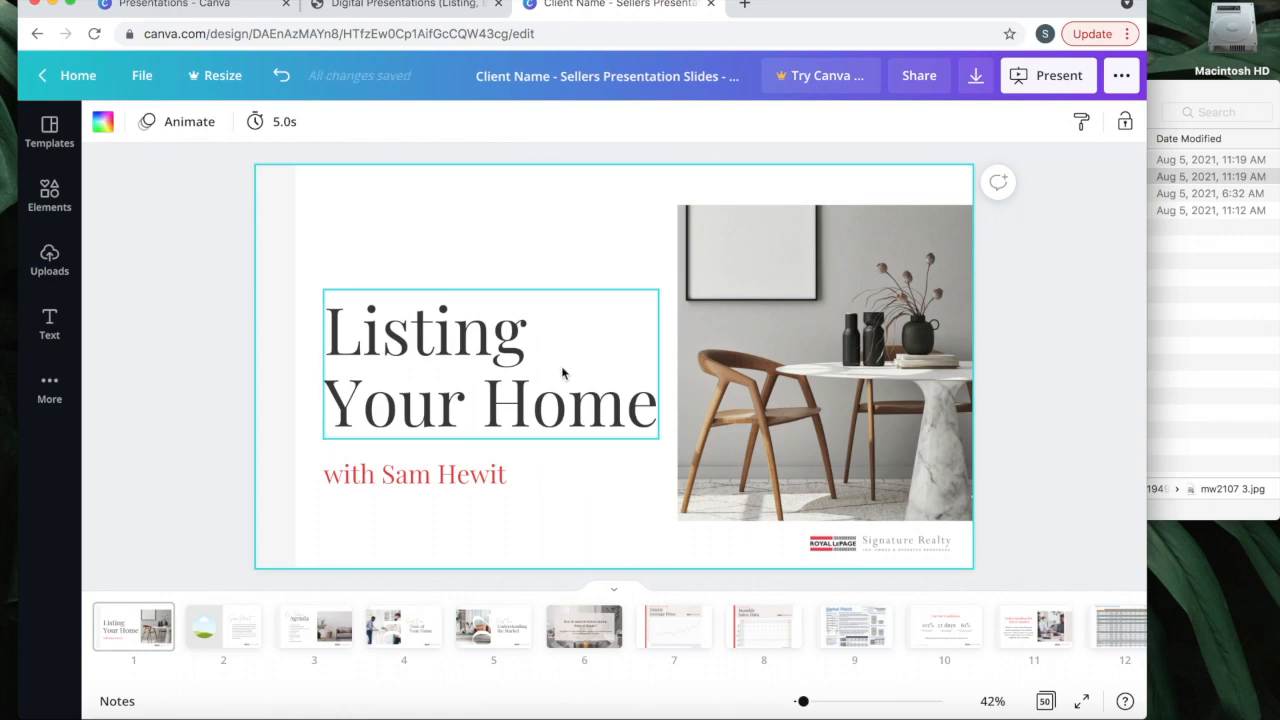
- Replace the person's name in the cover slide's red subtitle so it reads "with Agent Name"
click(491, 480)
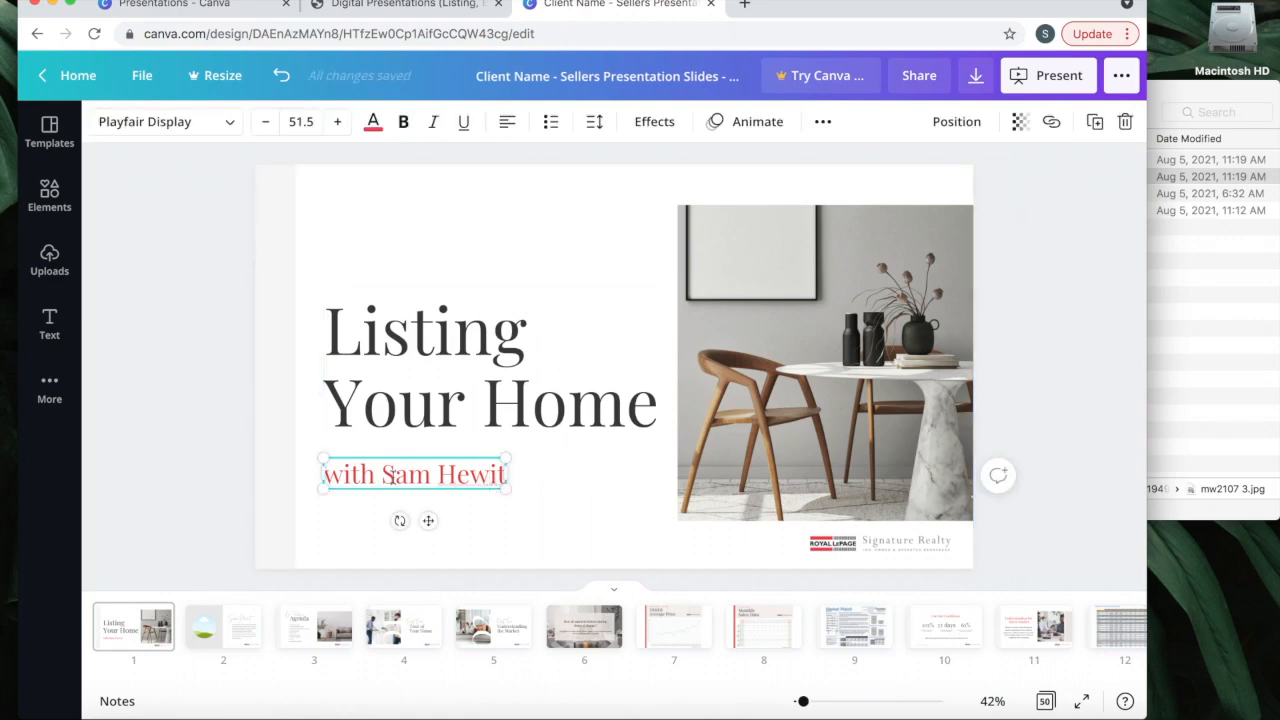
drag(385, 474, 500, 475)
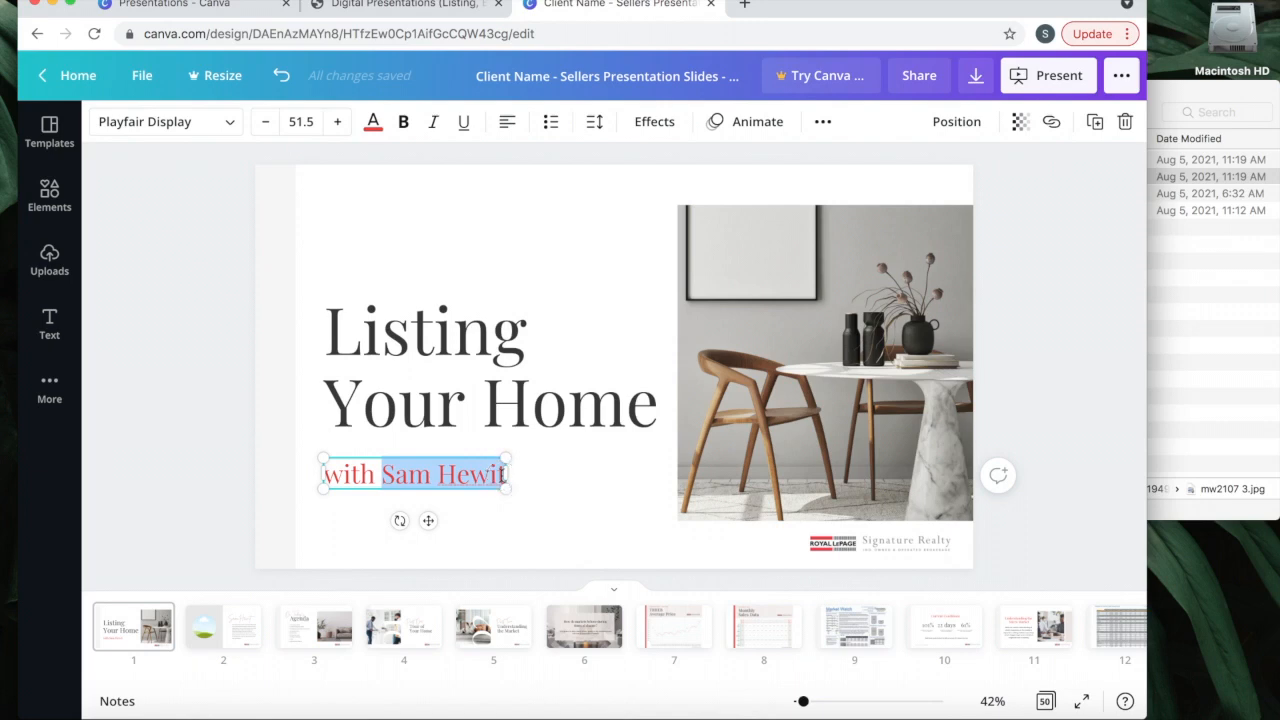
key(BackSpace)
text(C)
key(BackSpace)
text(Ag)
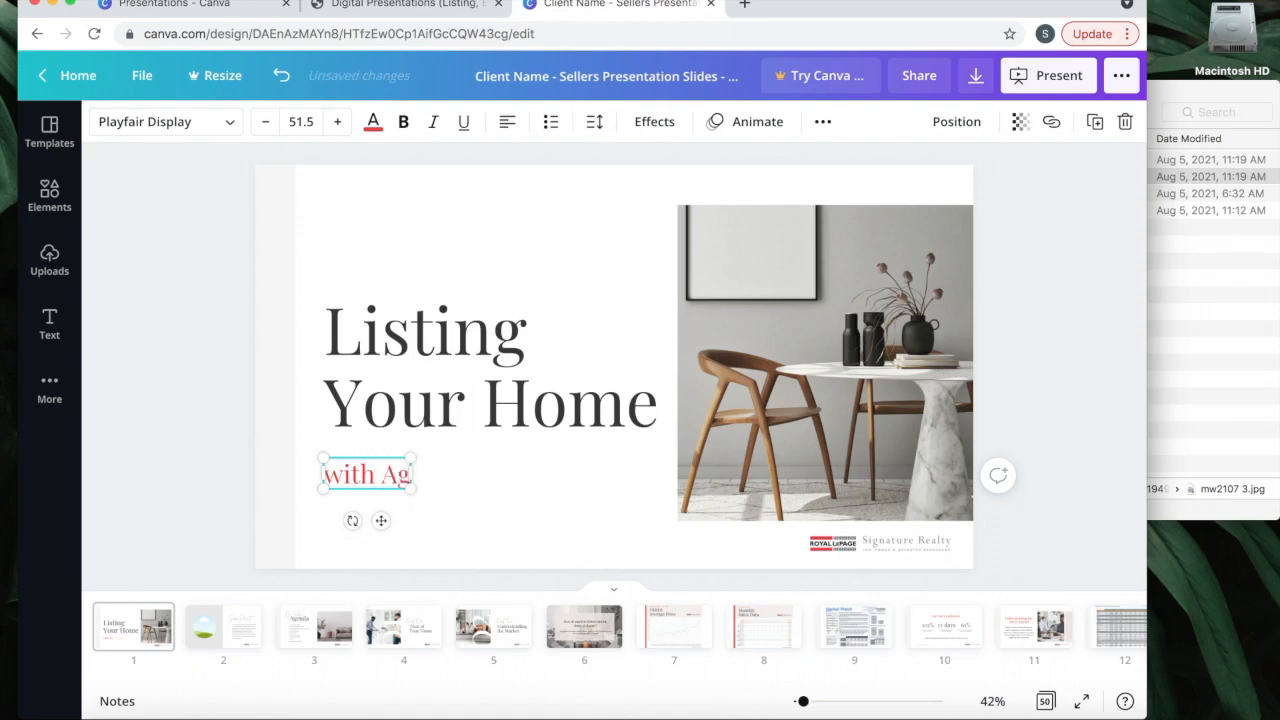
text(ent Name)
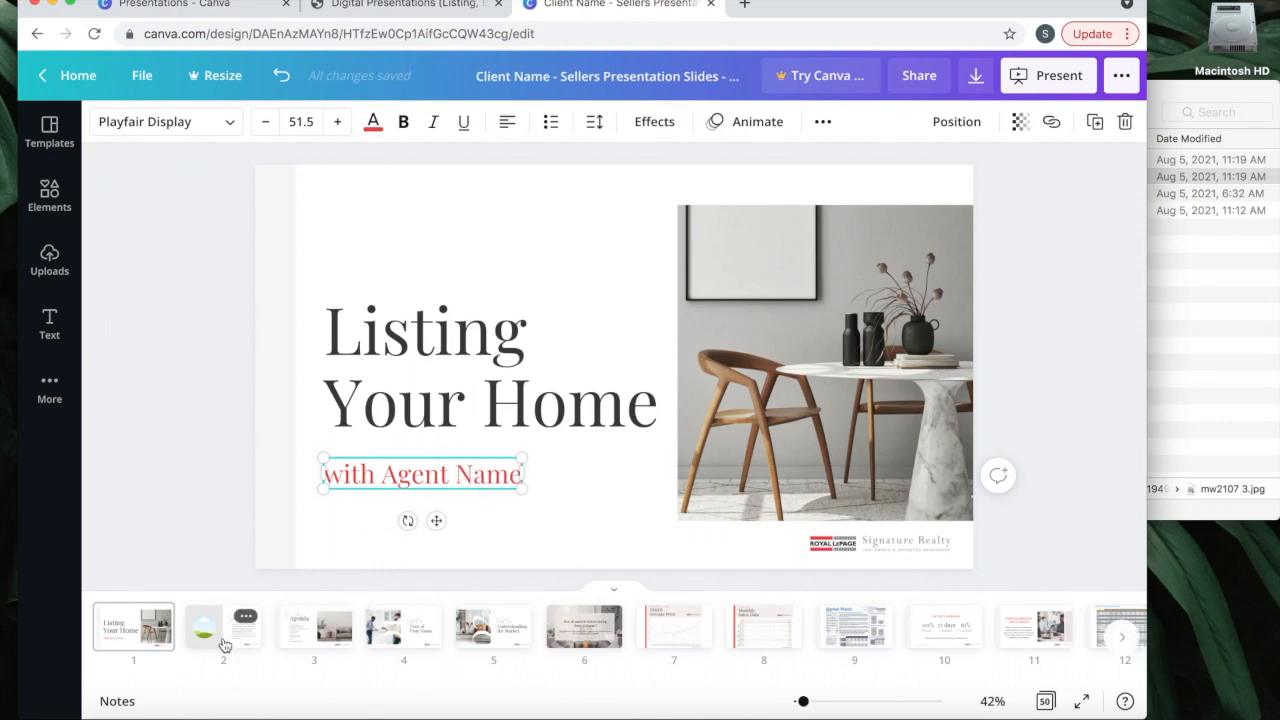
- Replace the placeholder paragraph on slide 2 with "Agent Bio"
click(220, 645)
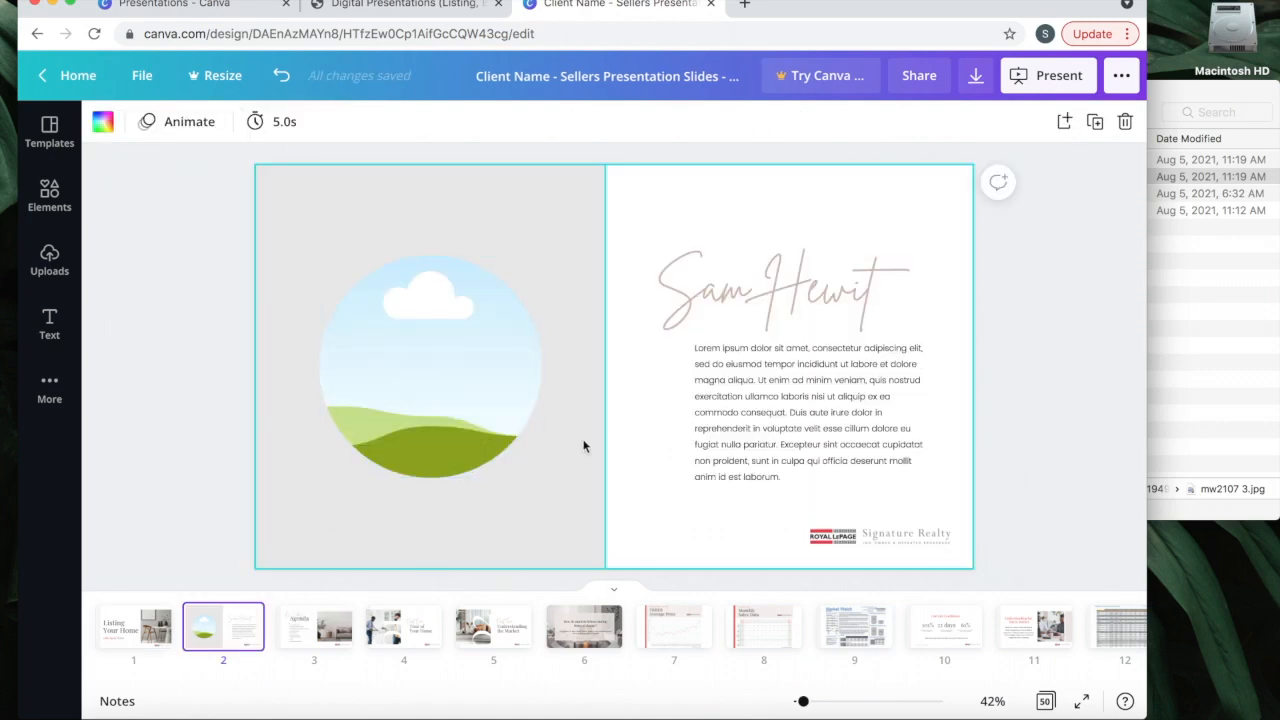
click(740, 395)
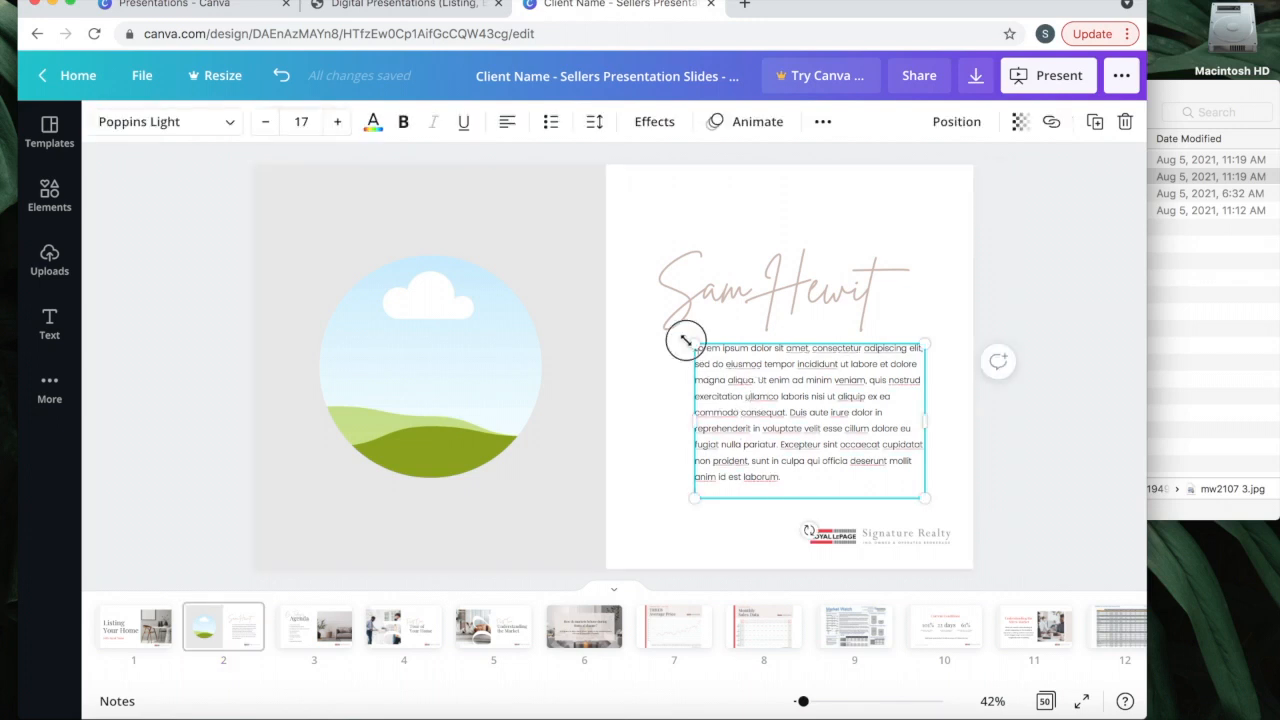
drag(785, 478, 692, 344)
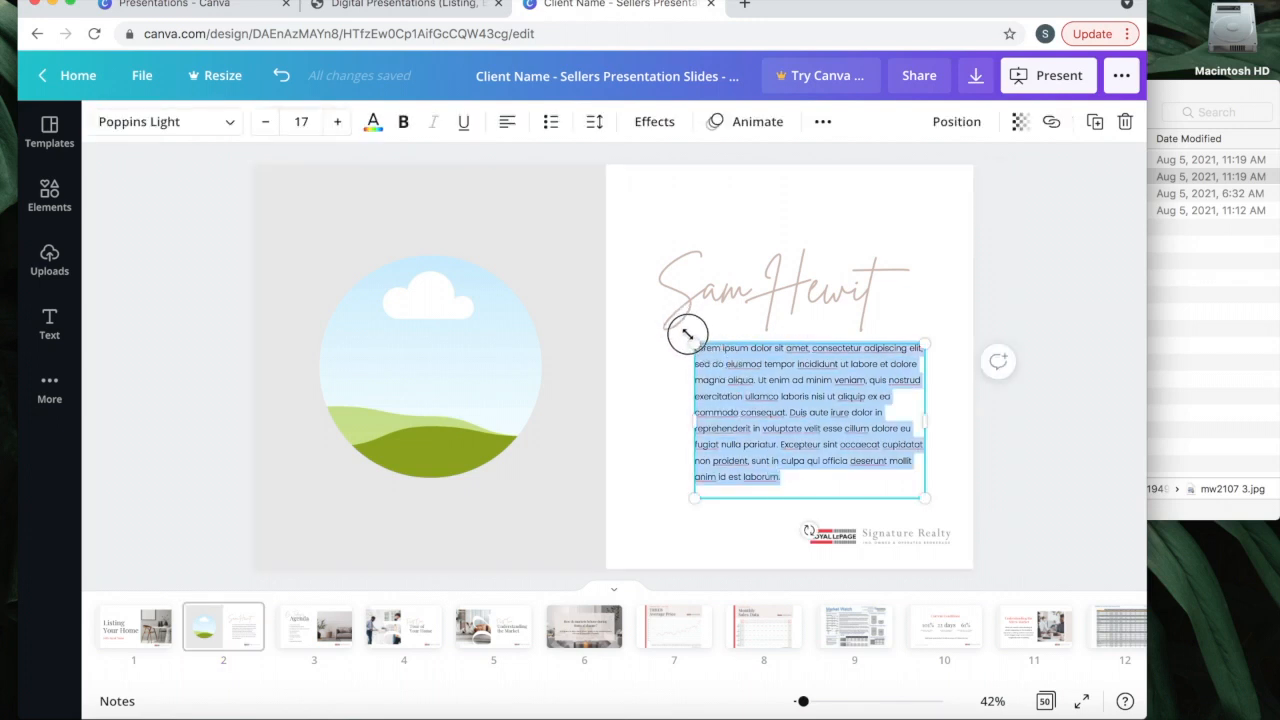
key(BackSpace)
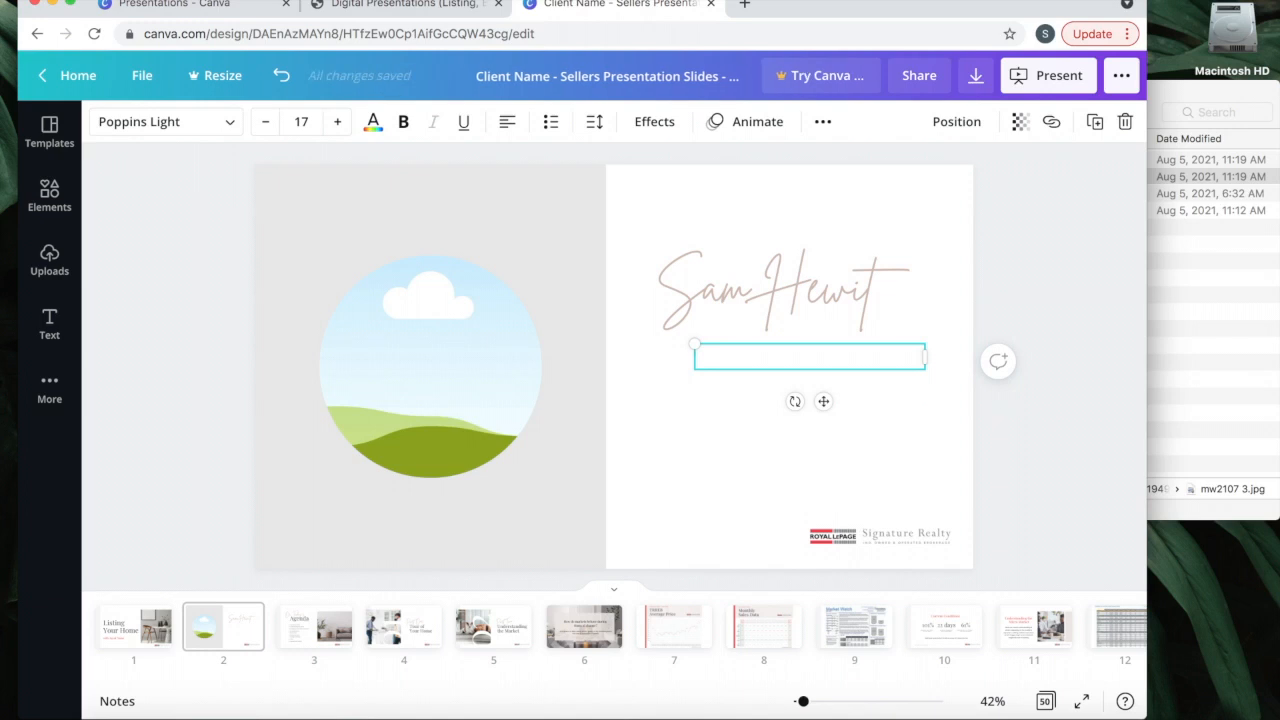
text(h)
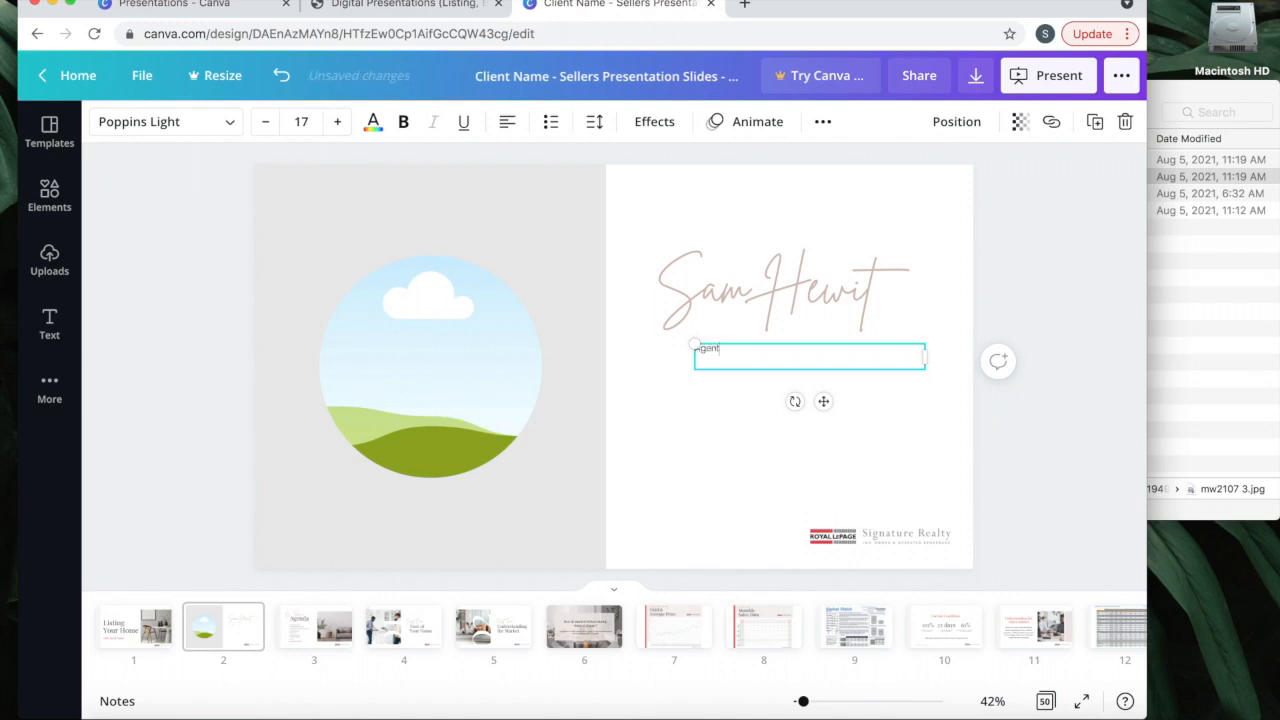
text(gent Bio)
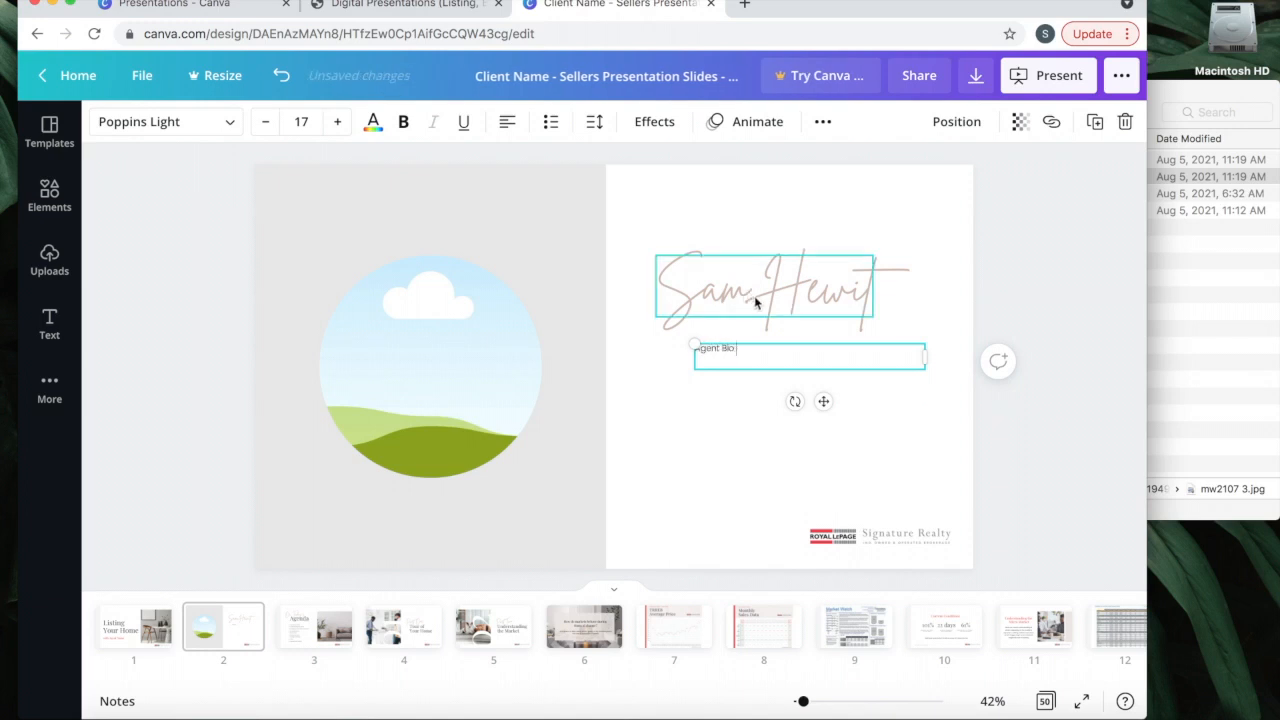
- Change the script heading on slide 2 to "Agent Name" and move it slightly upward
click(724, 293)
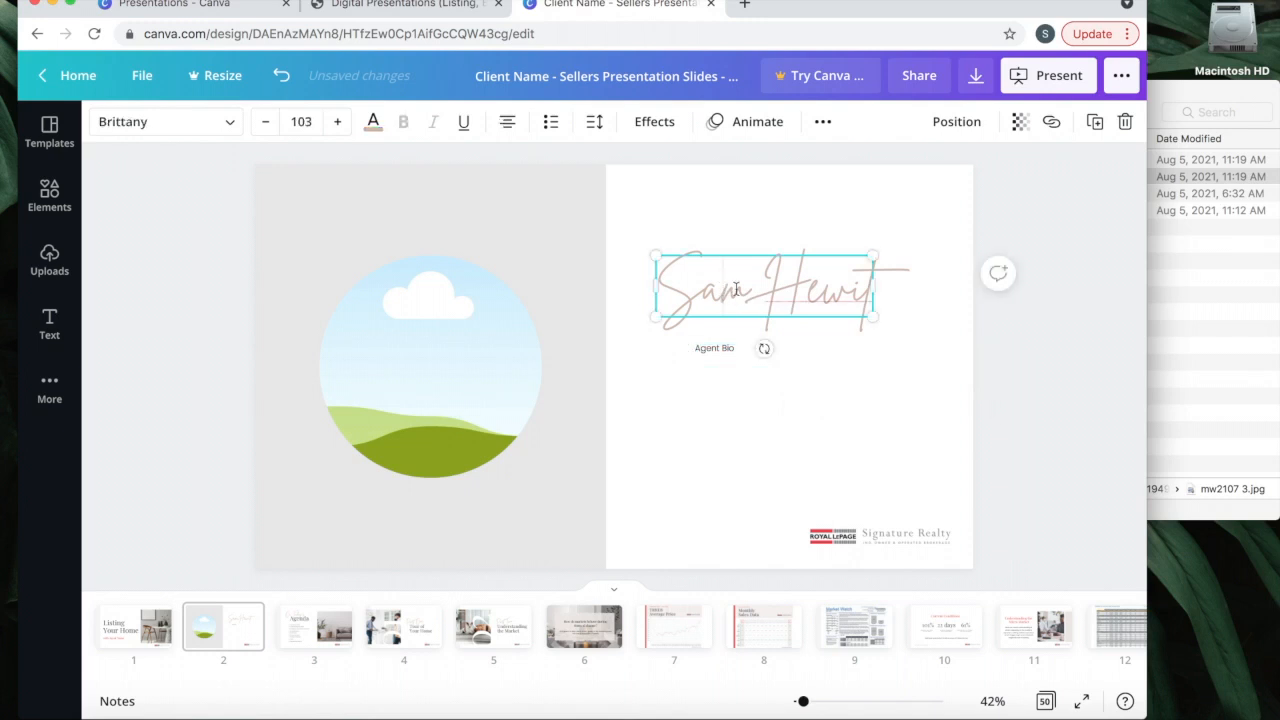
click(759, 292)
text(Agent Name)
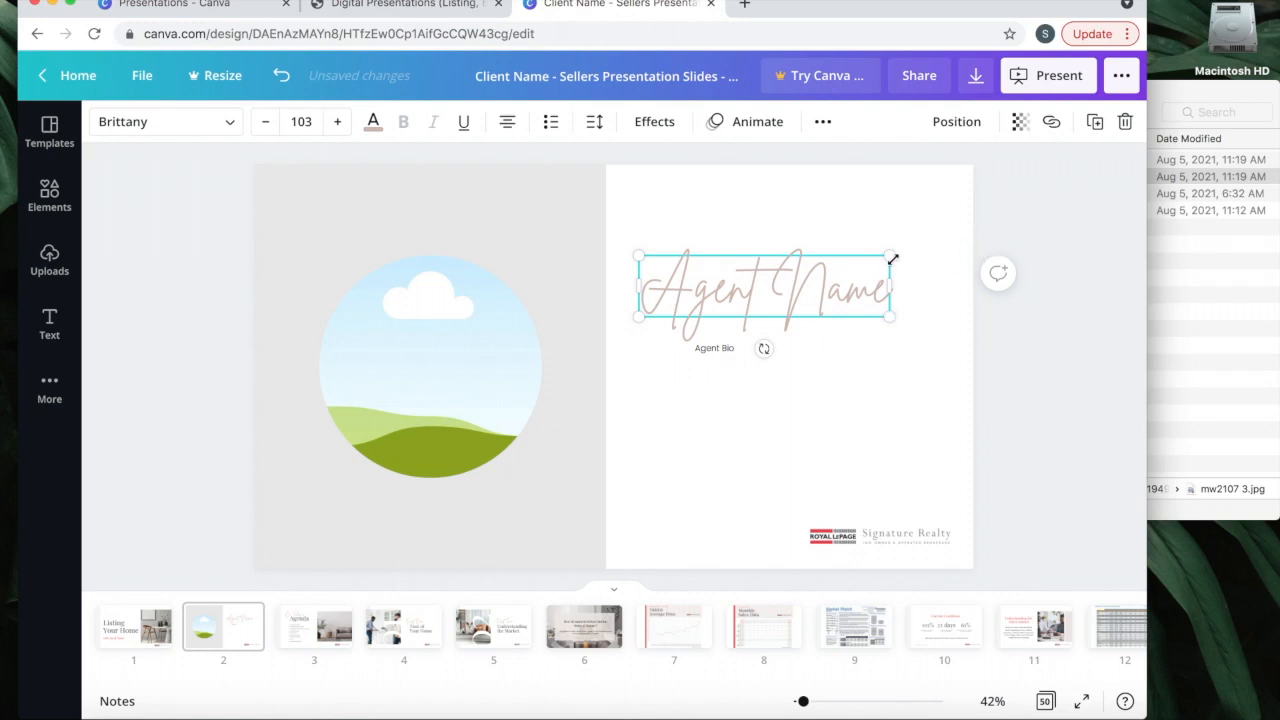
mouse_move(893, 257)
mouse_down()
mouse_move(829, 274)
mouse_move(914, 251)
mouse_move(857, 260)
mouse_move(911, 251)
mouse_move(891, 250)
mouse_up()
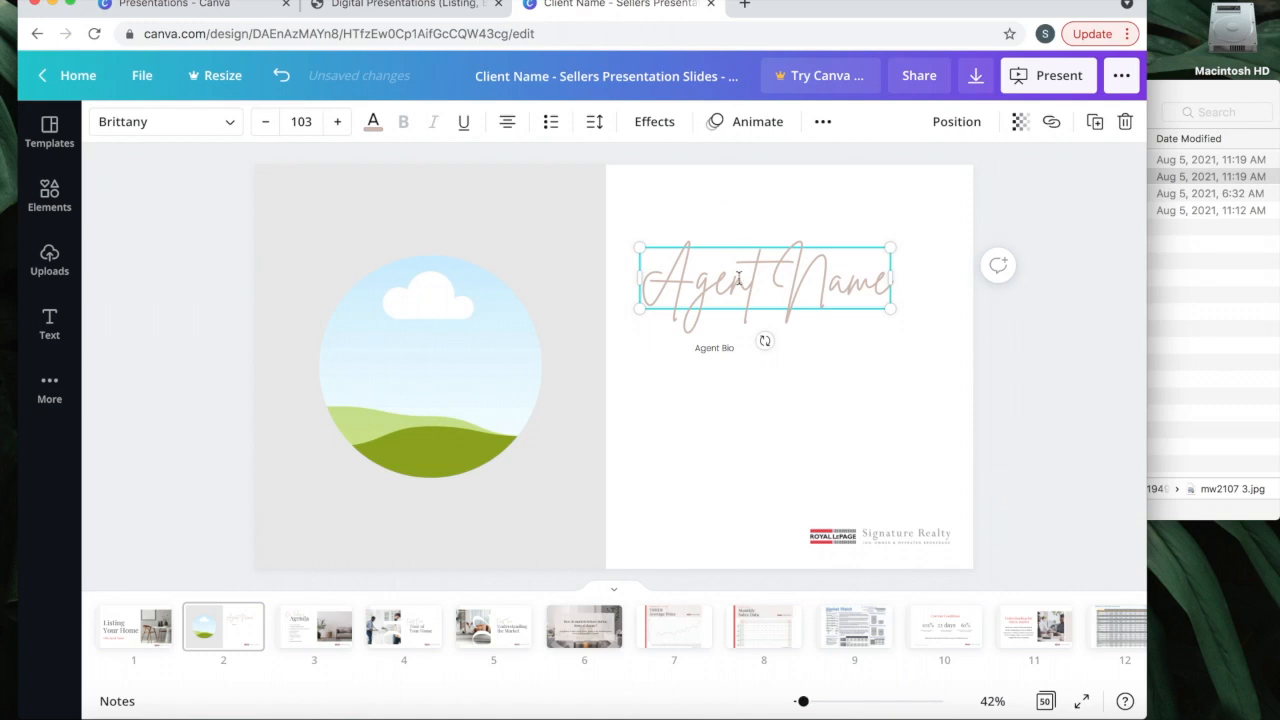
- Try larger and smaller font sizes on the slide 2 script heading
click(332, 137)
click(332, 137)
click(332, 137)
click(331, 134)
click(331, 134)
click(331, 134)
click(271, 130)
click(271, 130)
click(271, 130)
double_click(271, 130)
double_click(271, 130)
click(271, 130)
click(271, 130)
click(271, 130)
click(429, 172)
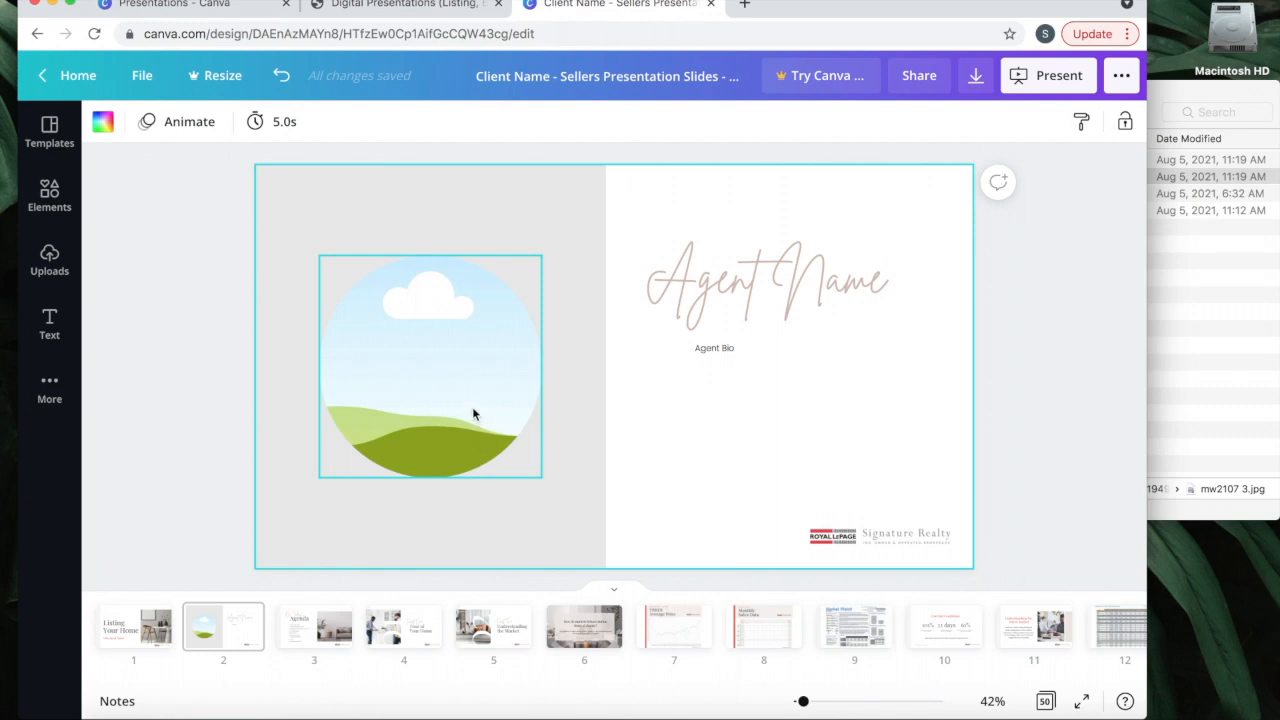
- Fill slide 2's circular frame with the uploaded portrait, enlarging and repositioning the photo so the face and shoulders sit centred
click(50, 262)
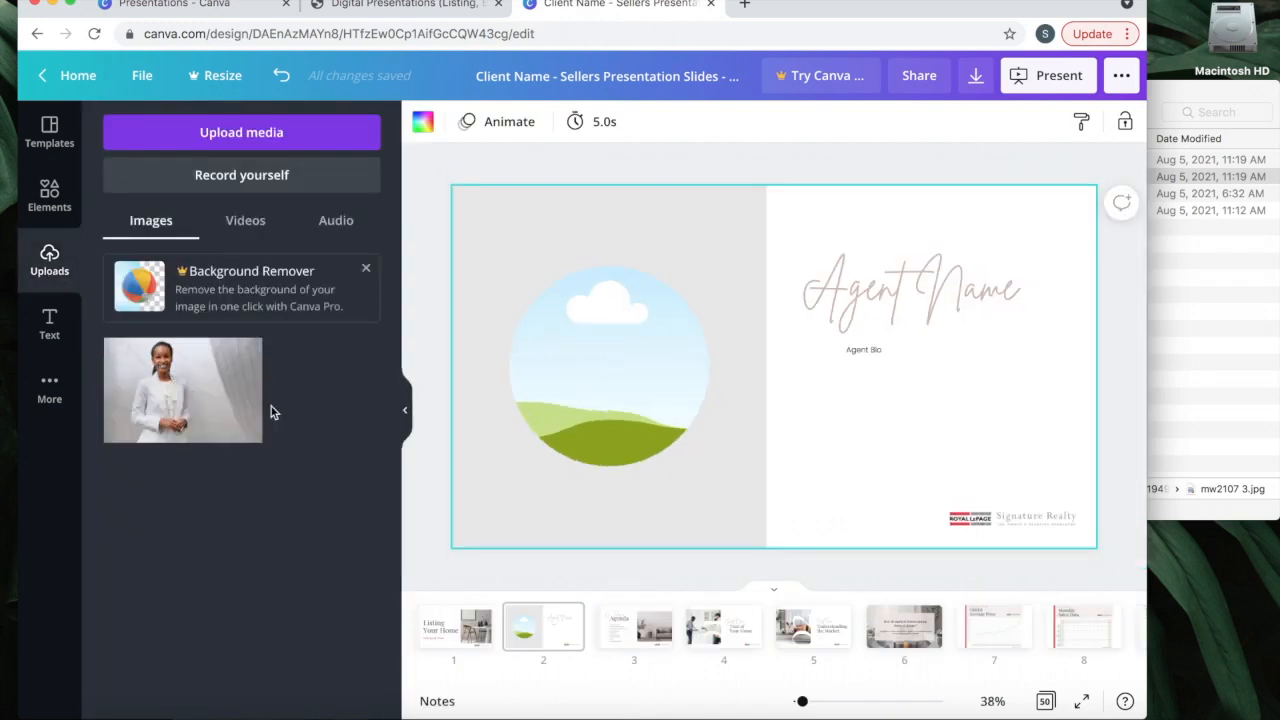
drag(180, 399, 625, 360)
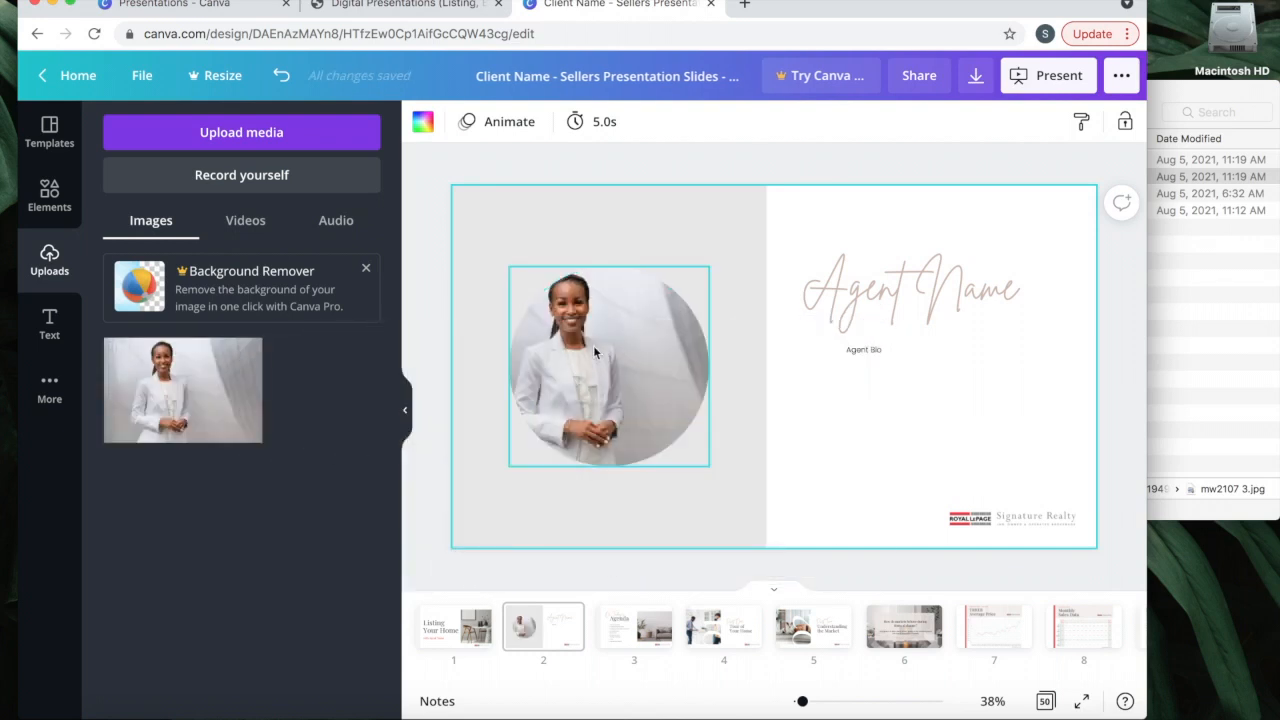
double_click(595, 349)
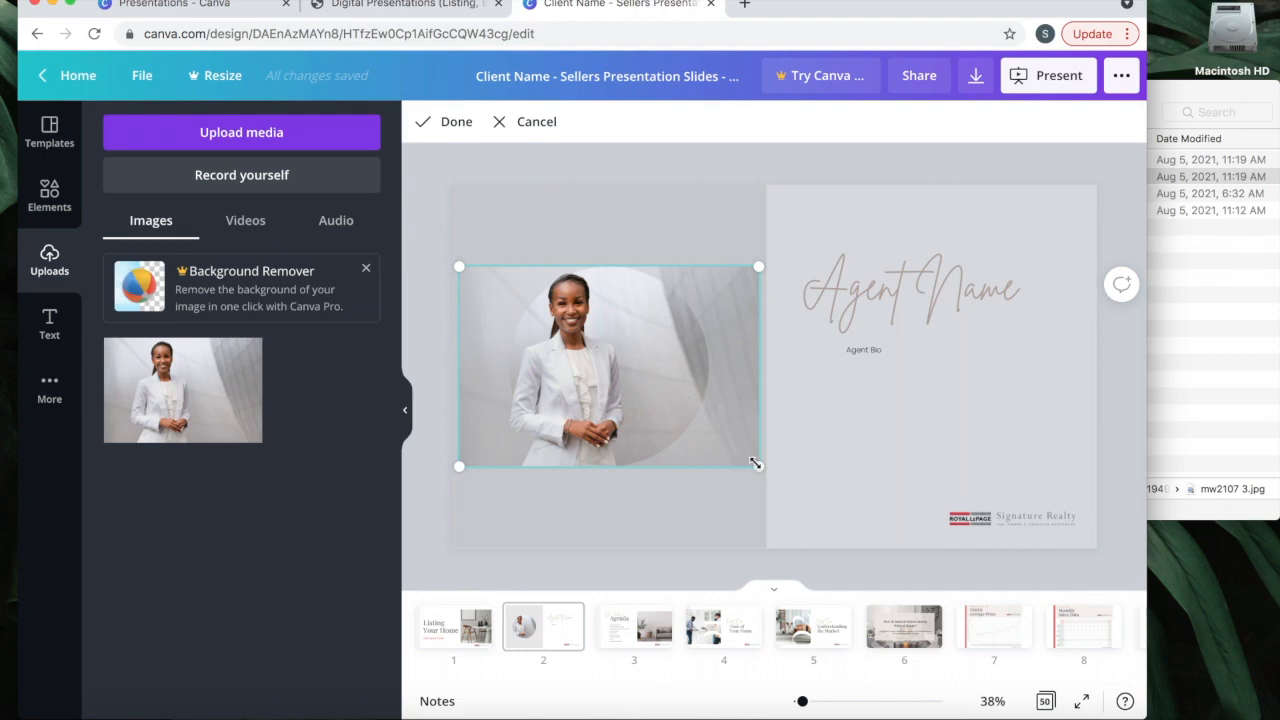
drag(755, 464, 951, 546)
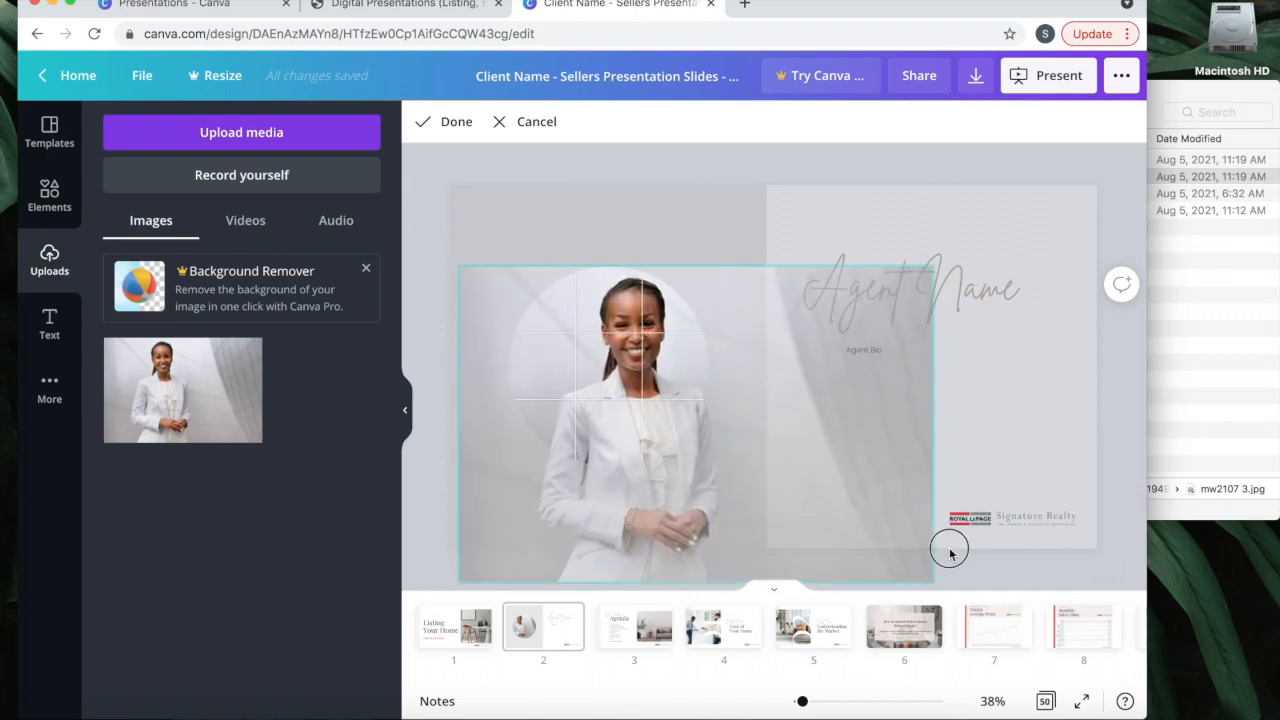
drag(663, 386, 627, 388)
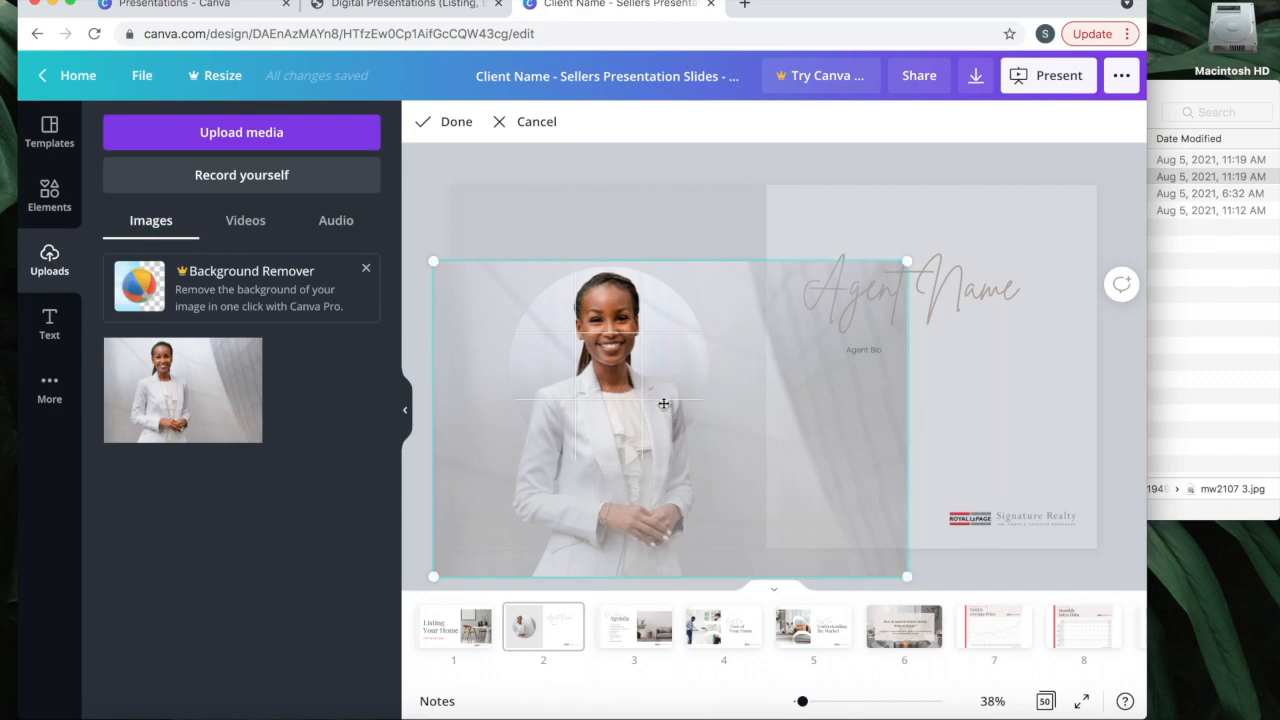
click(948, 448)
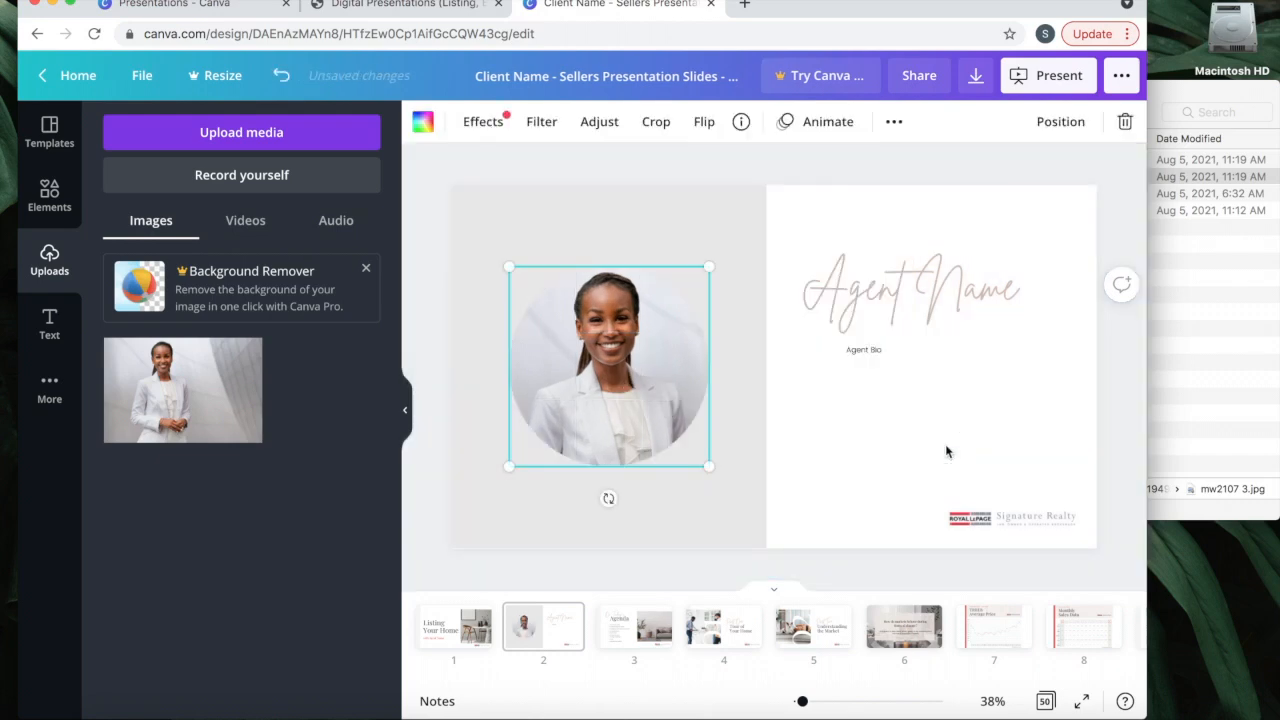
click(946, 446)
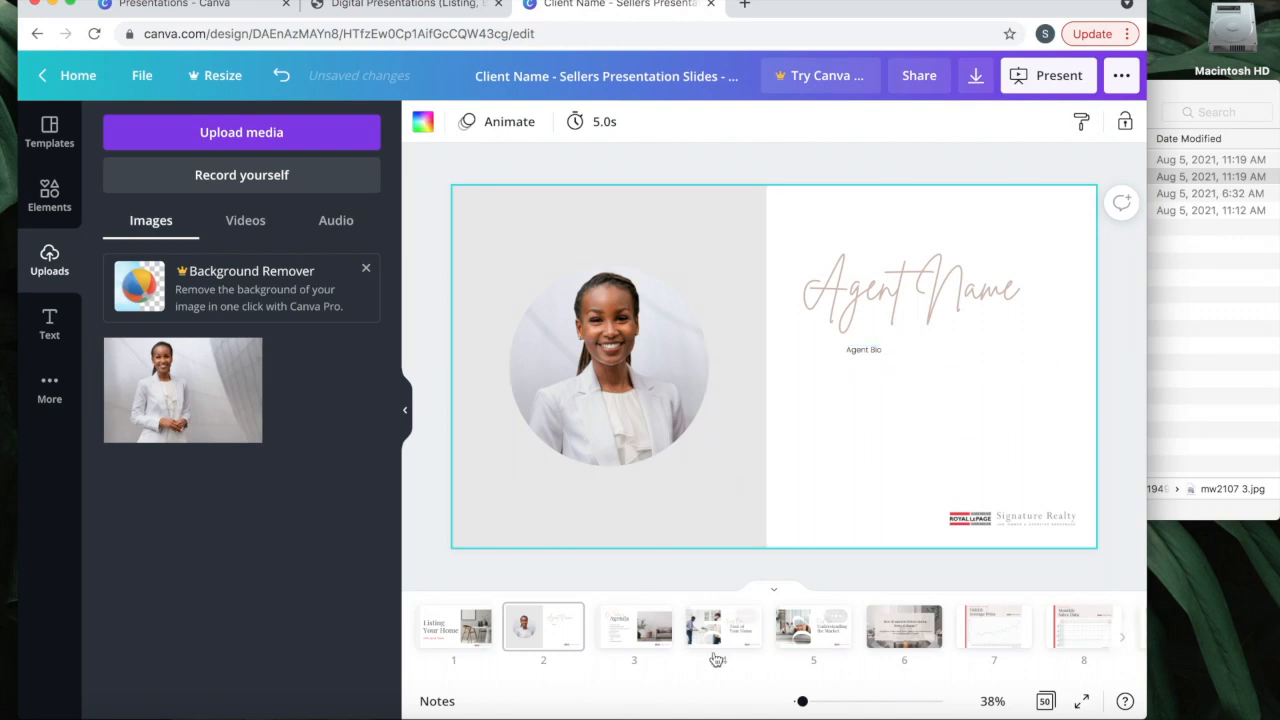
- Look through the market statistics slides 7, 8, 9 and 12 to see which charts and tables need current figures
scroll(716, 640, right, 5)
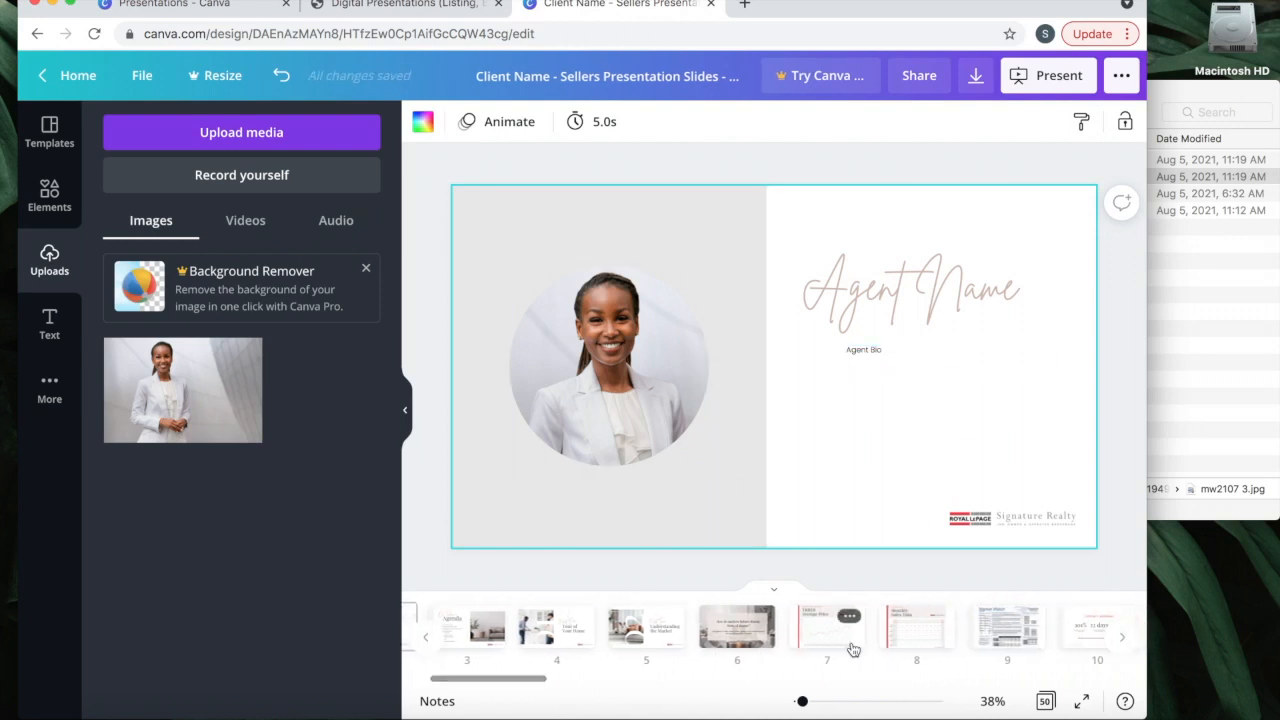
click(657, 652)
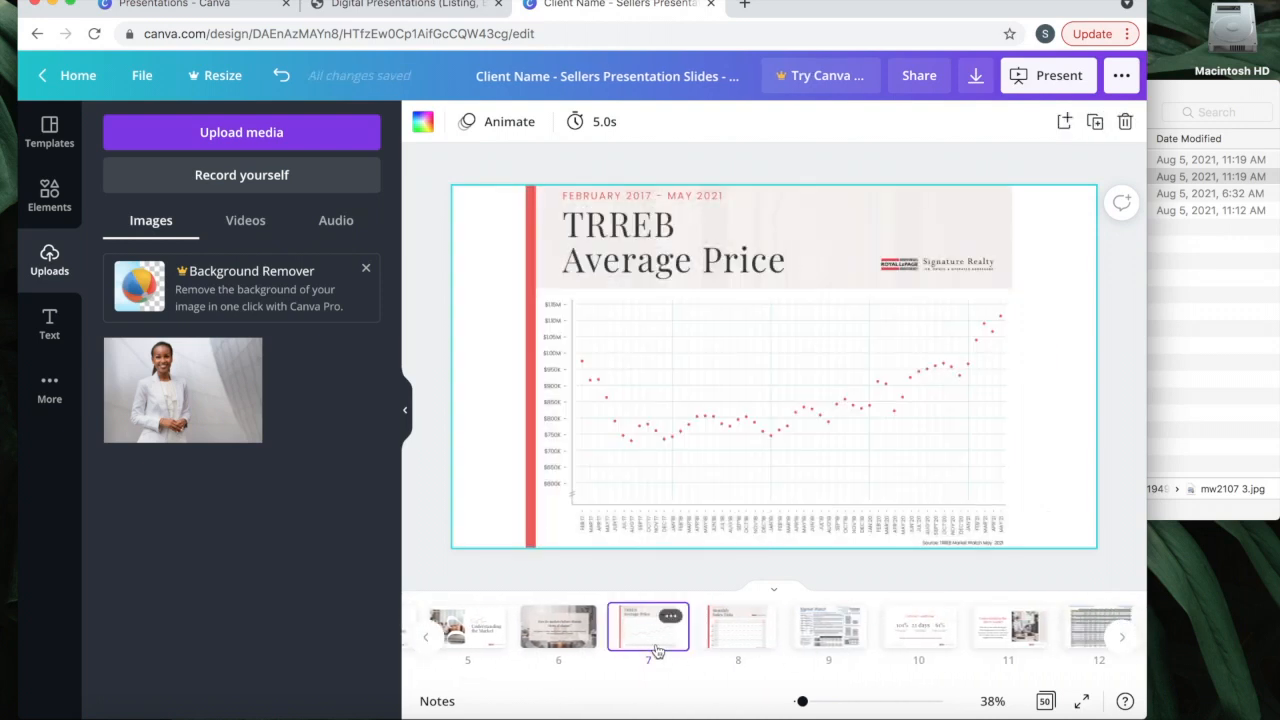
click(735, 645)
click(828, 640)
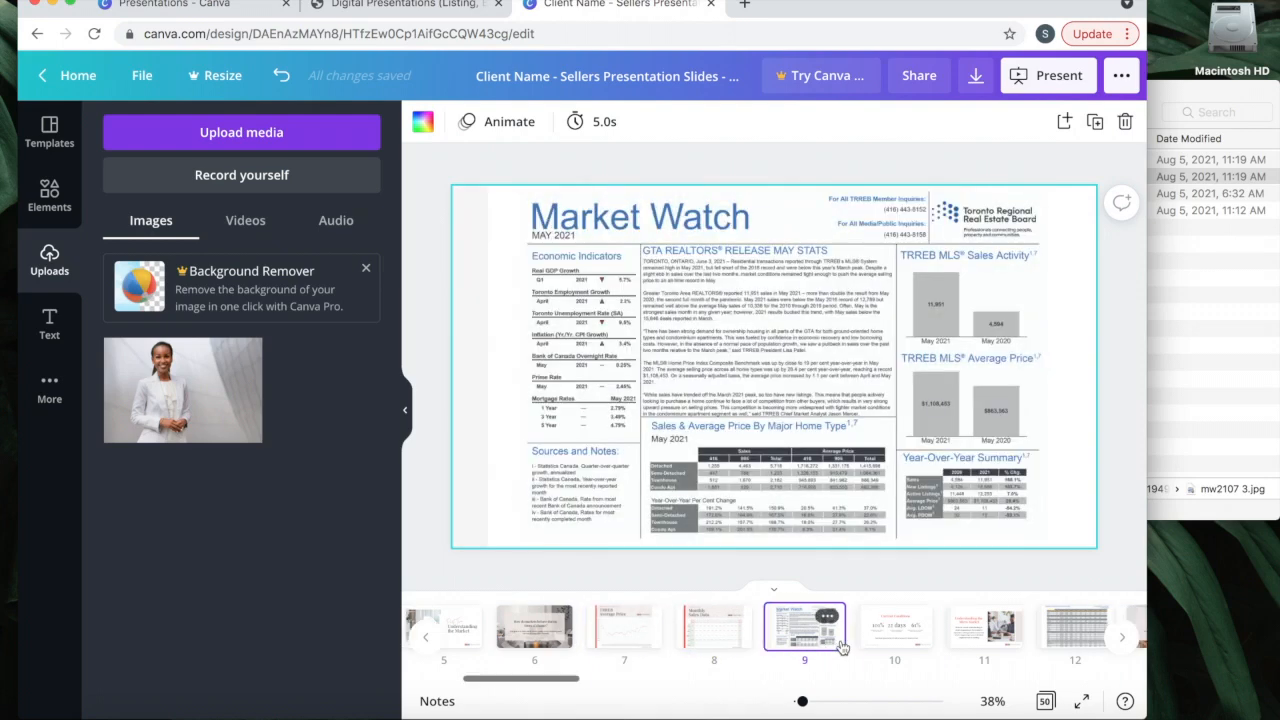
scroll(908, 641, right, 2)
click(1005, 630)
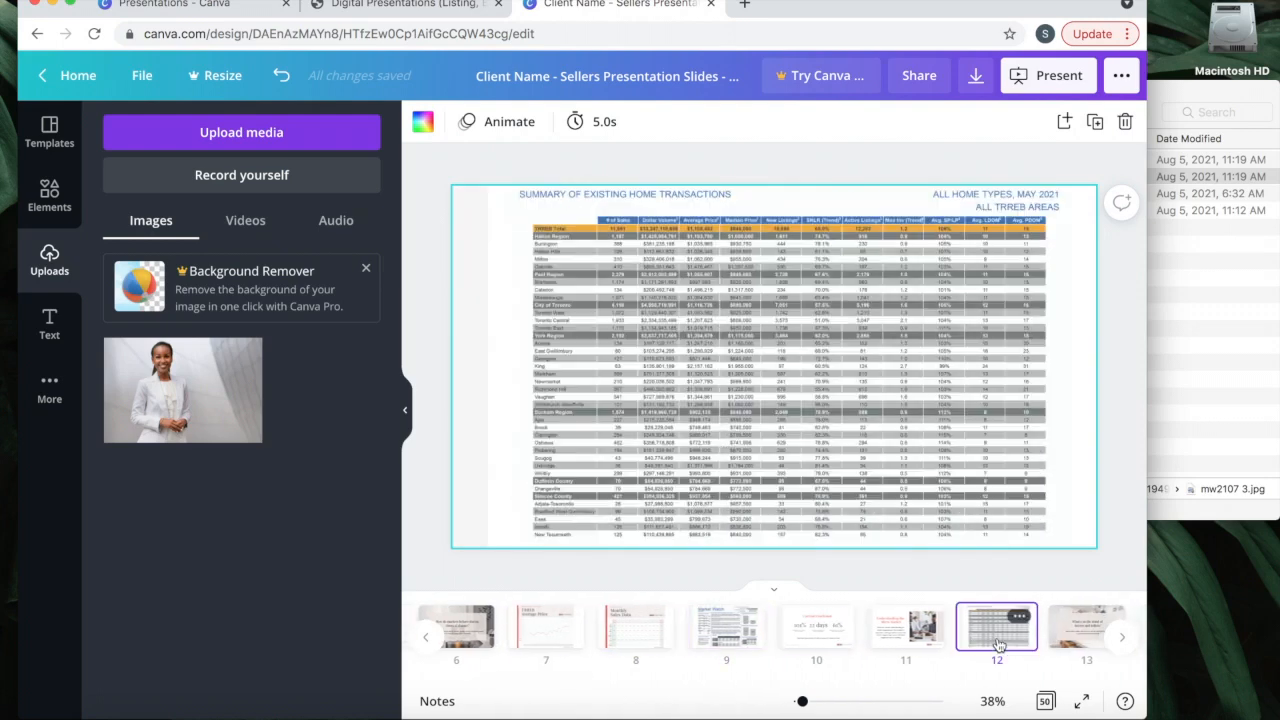
click(563, 636)
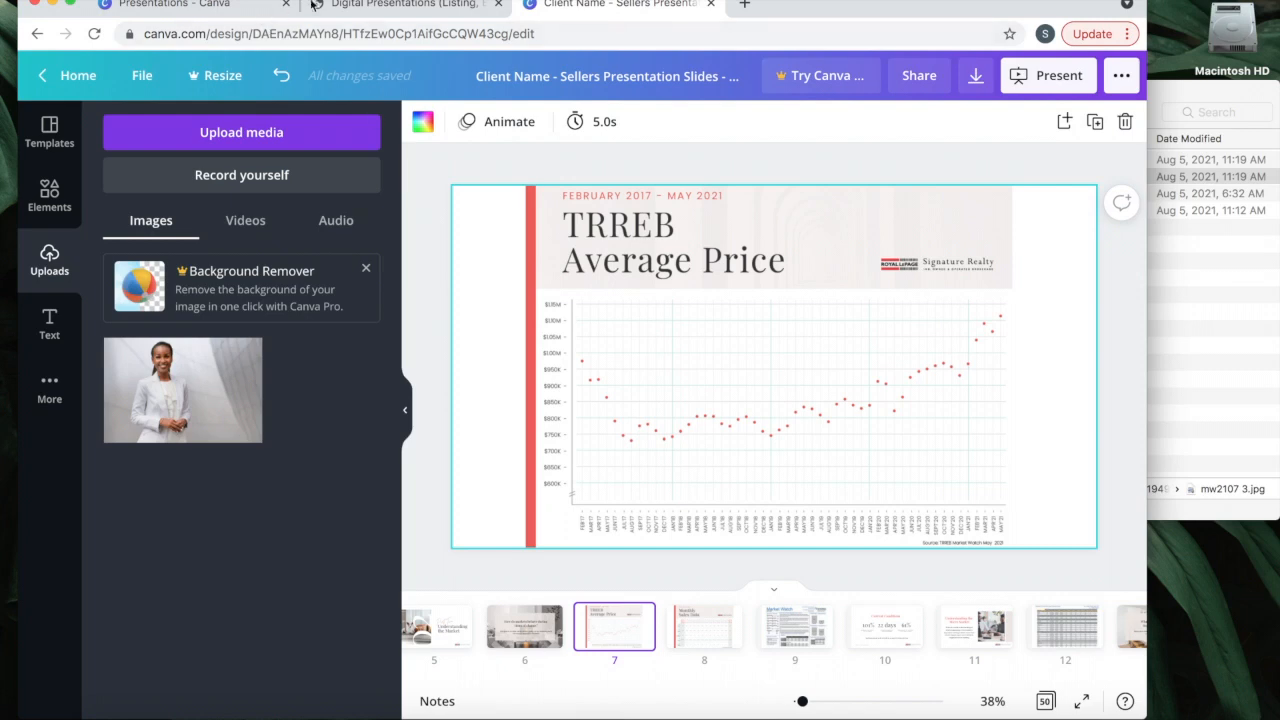
- Follow the portal's stats assets link to Google Drive and download the Canva Pres Stats folder from 07_JUL
click(330, 4)
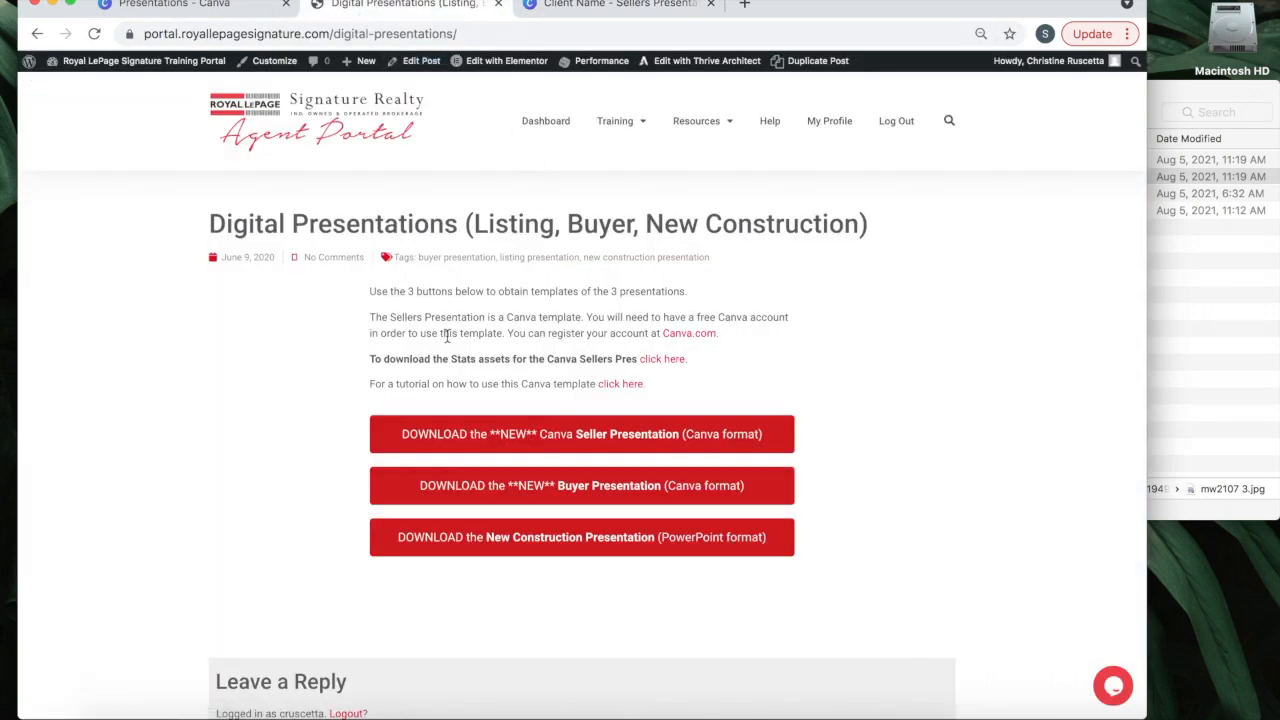
click(652, 366)
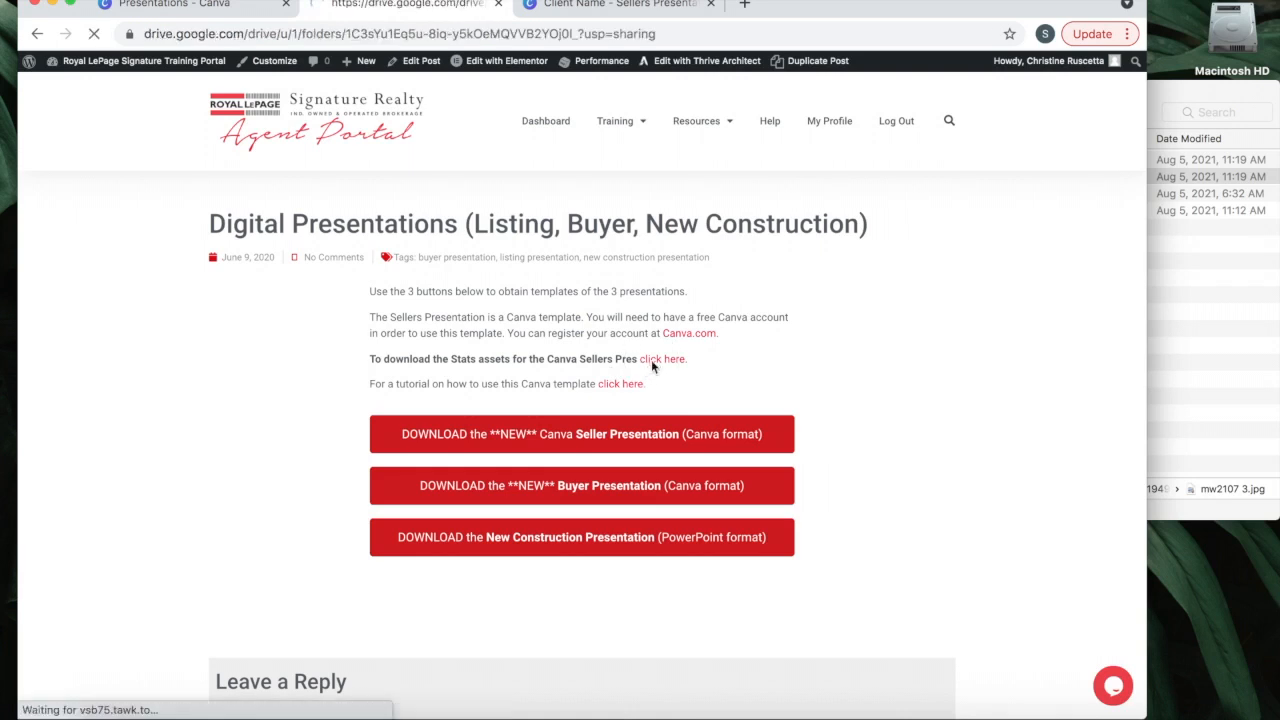
scroll(344, 455, down, 1)
double_click(344, 455)
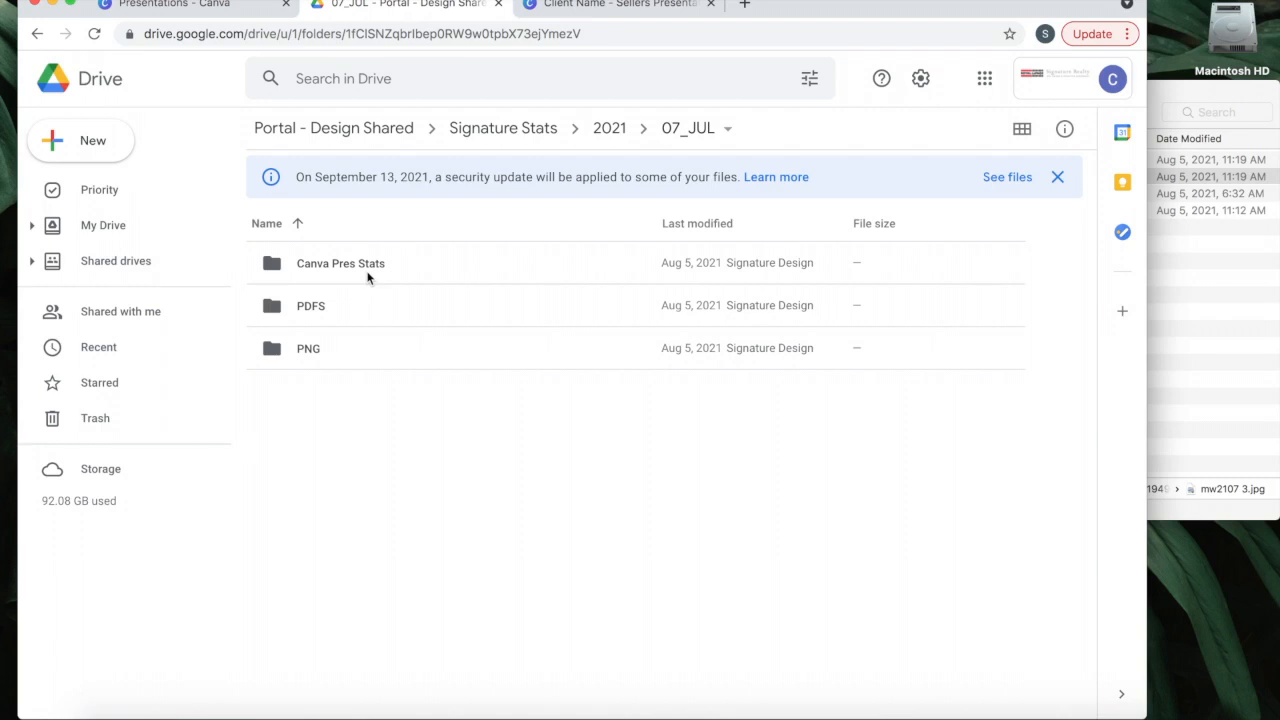
click(393, 277)
click(964, 129)
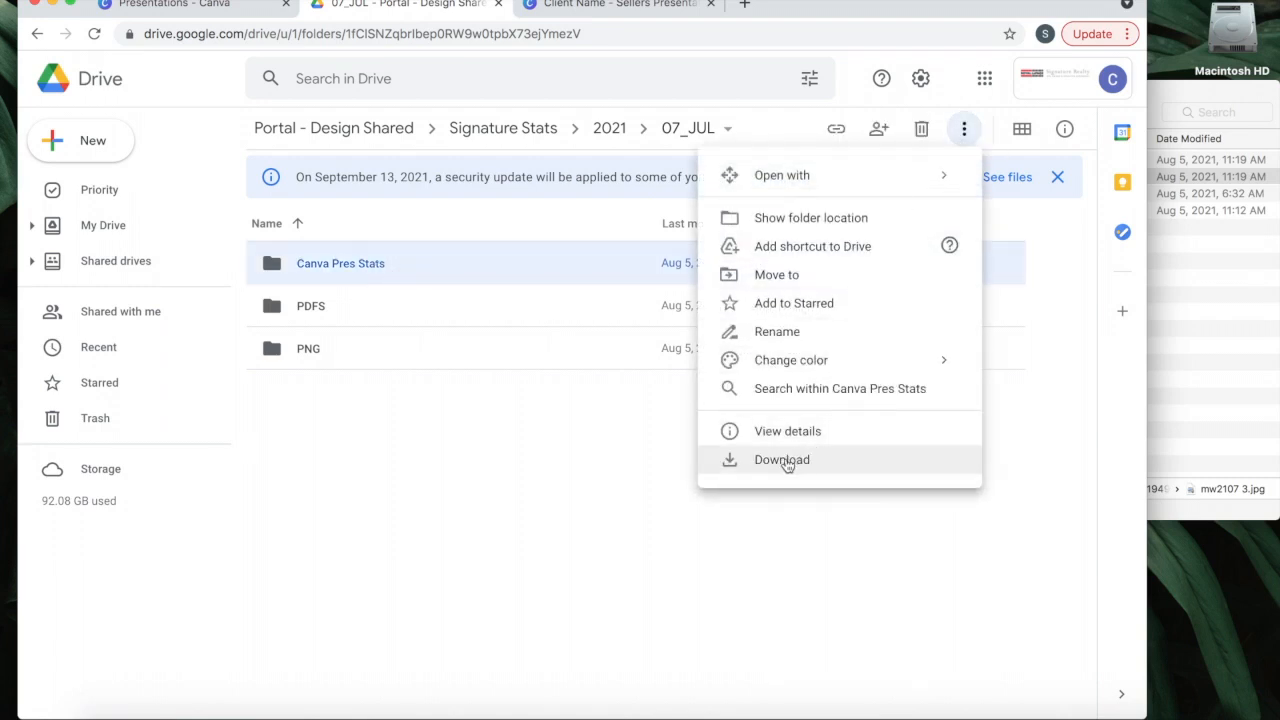
click(787, 462)
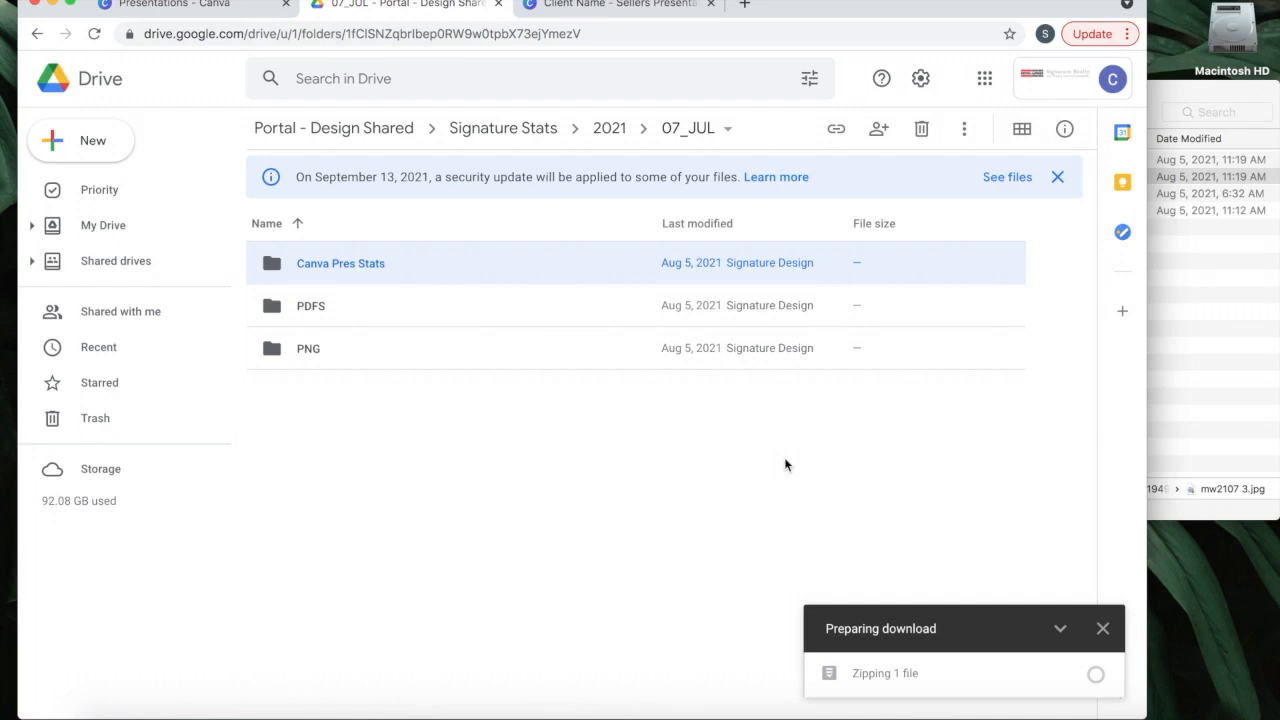
- Preview the Monthly Sales Data chart and the TRREB Average Price graph in the downloaded Canva Pres Stats folder
click(593, 5)
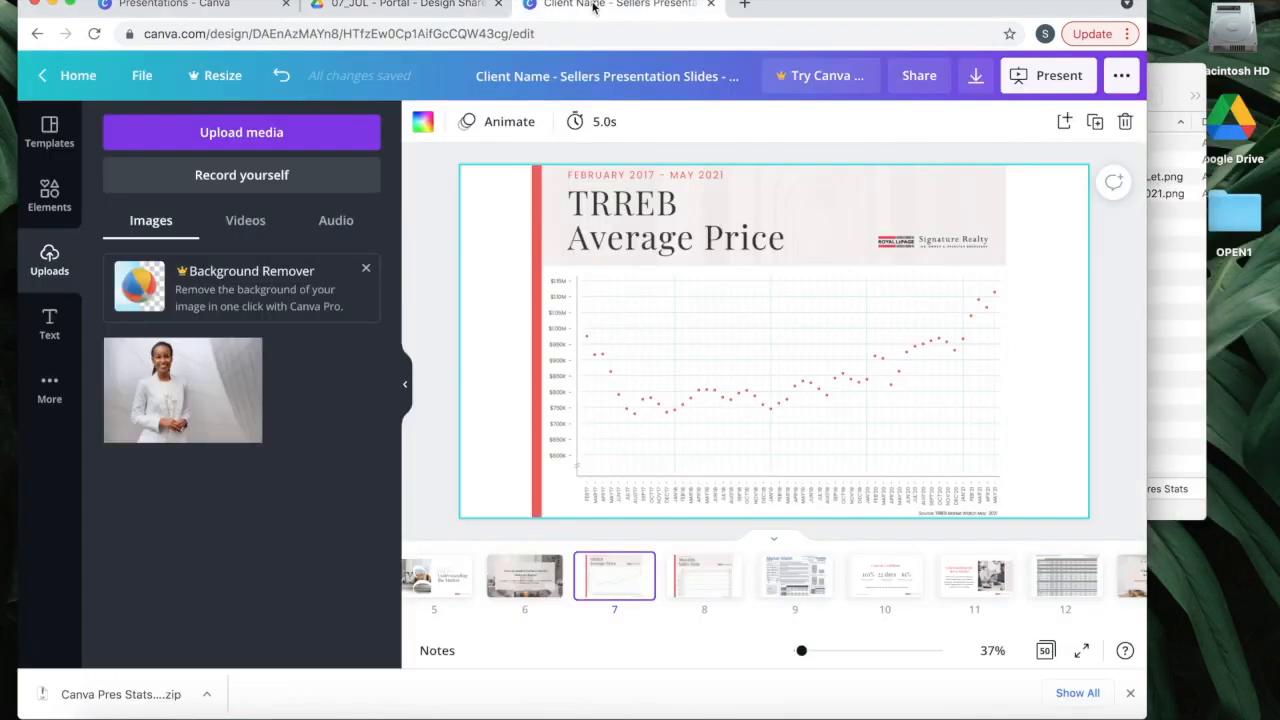
click(1157, 317)
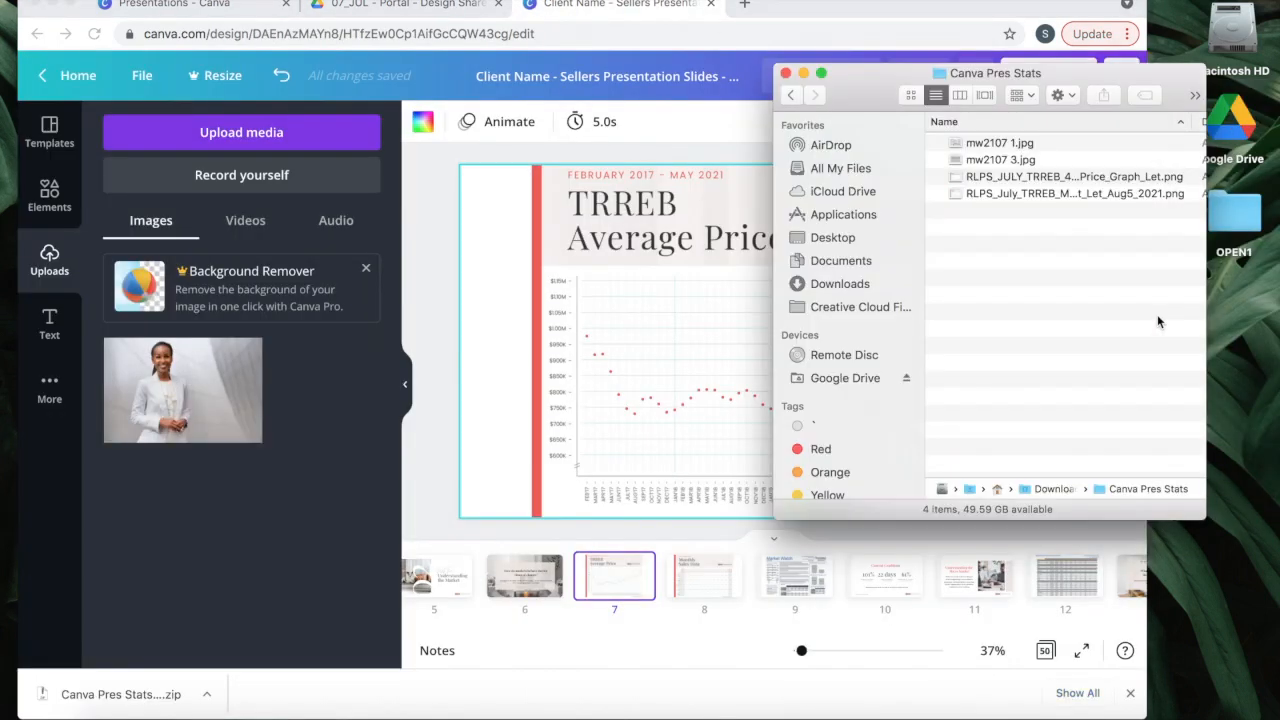
click(1010, 159)
key(Down)
key(Down)
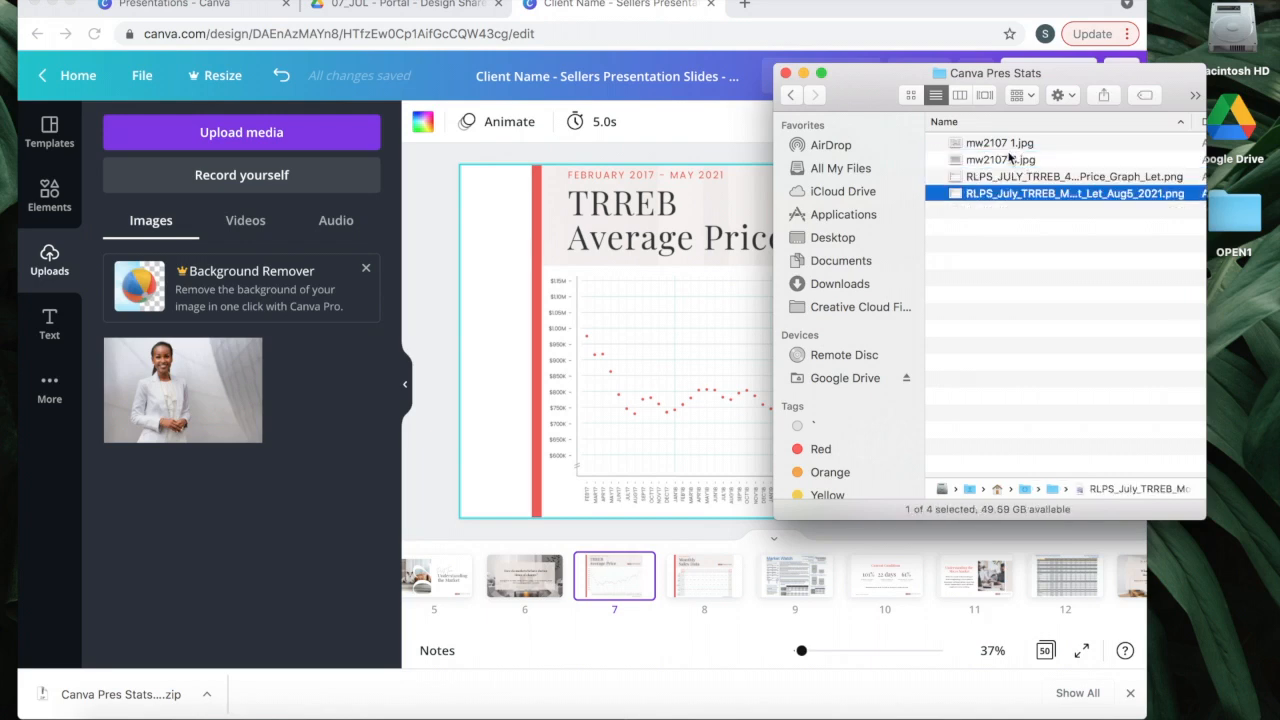
key(space)
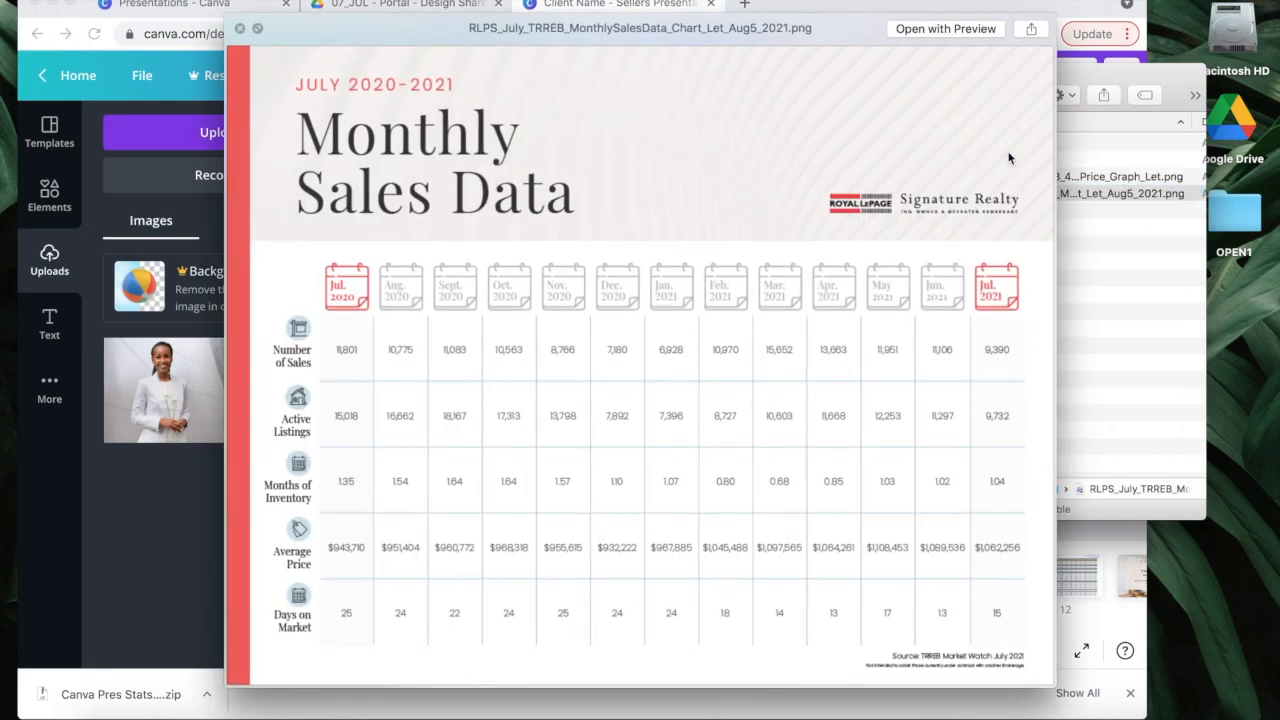
key(Up)
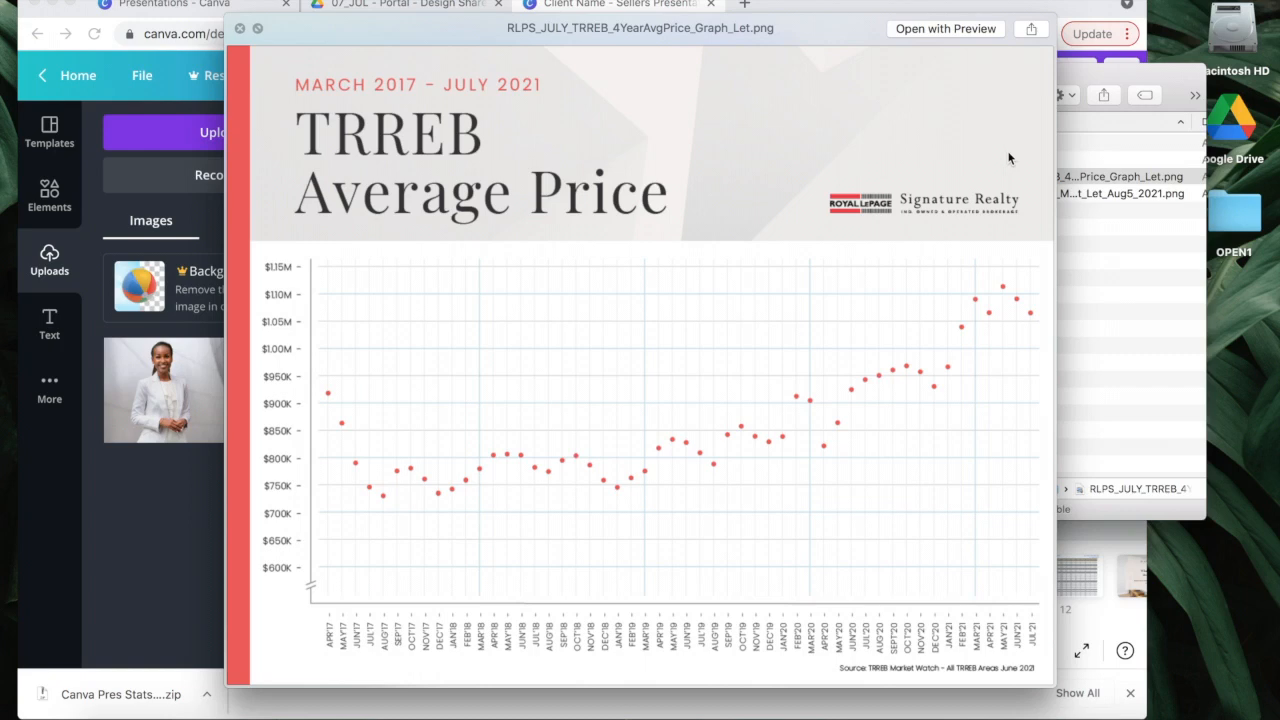
key(space)
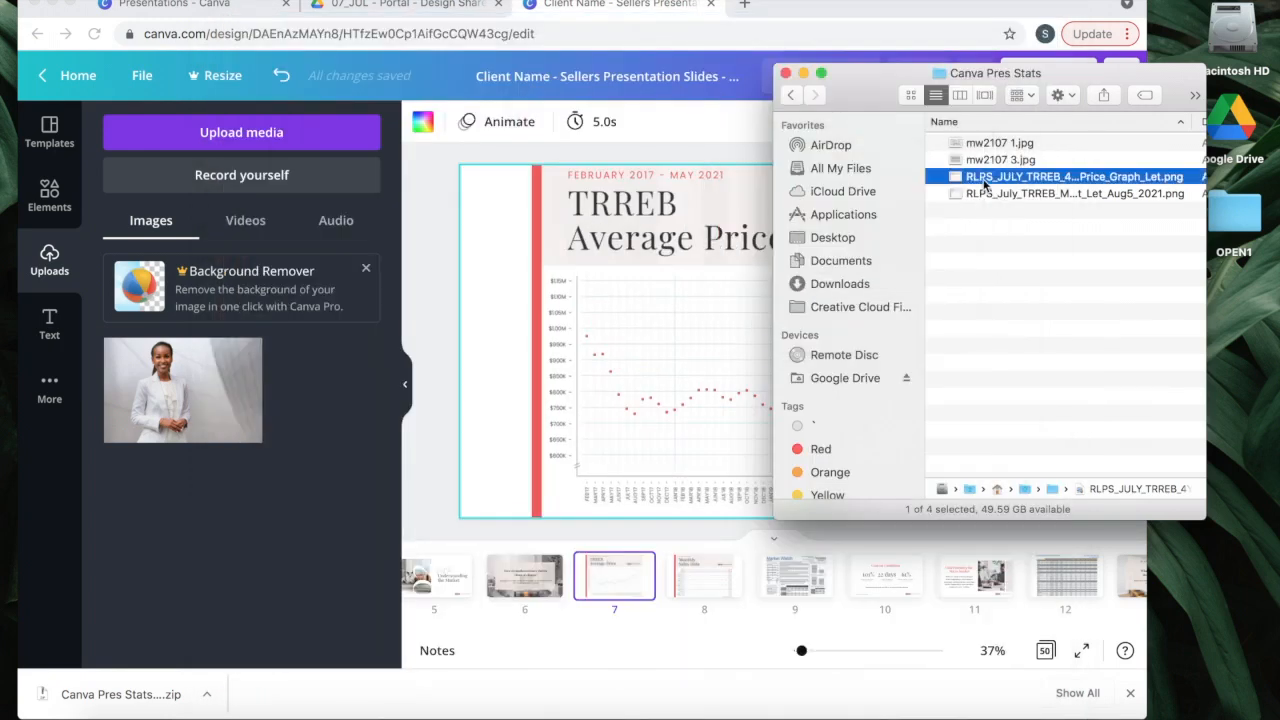
- Upload the July TRREB Average Price graph, replace slide 7's graph with it, and adjust the image's vertical position within its frame
drag(984, 181, 250, 340)
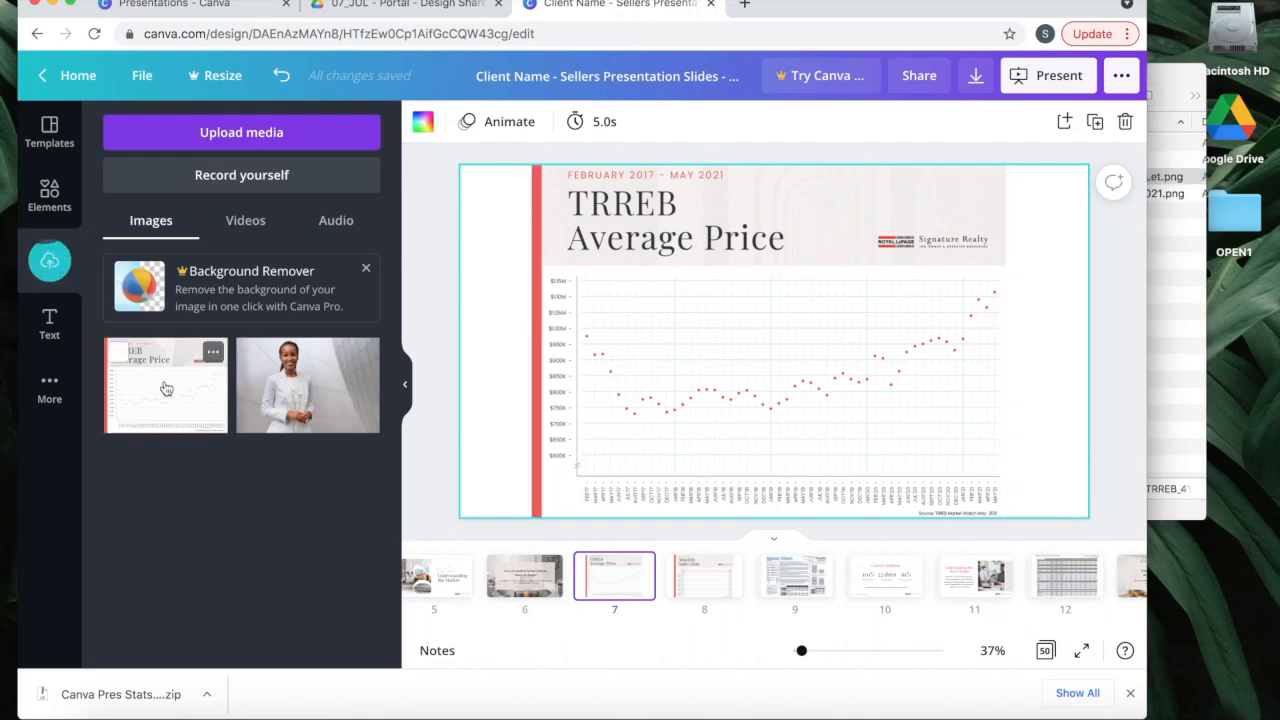
drag(179, 403, 696, 381)
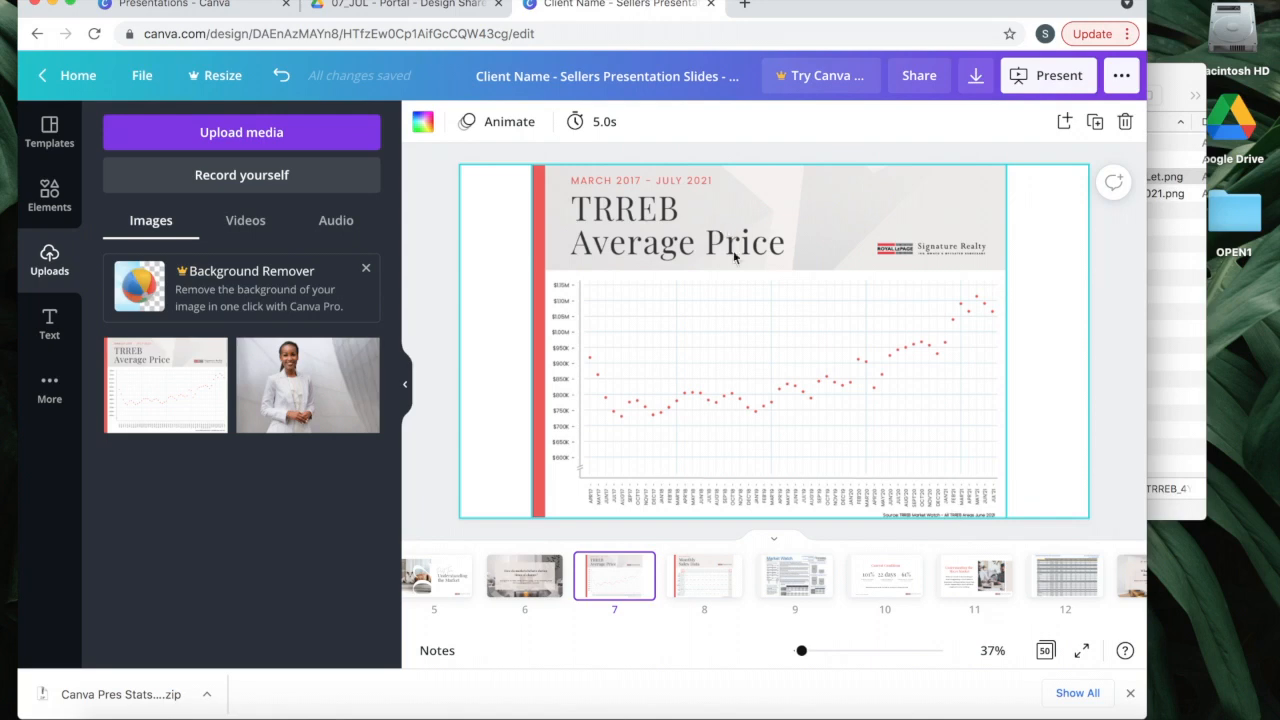
double_click(753, 305)
drag(751, 300, 751, 293)
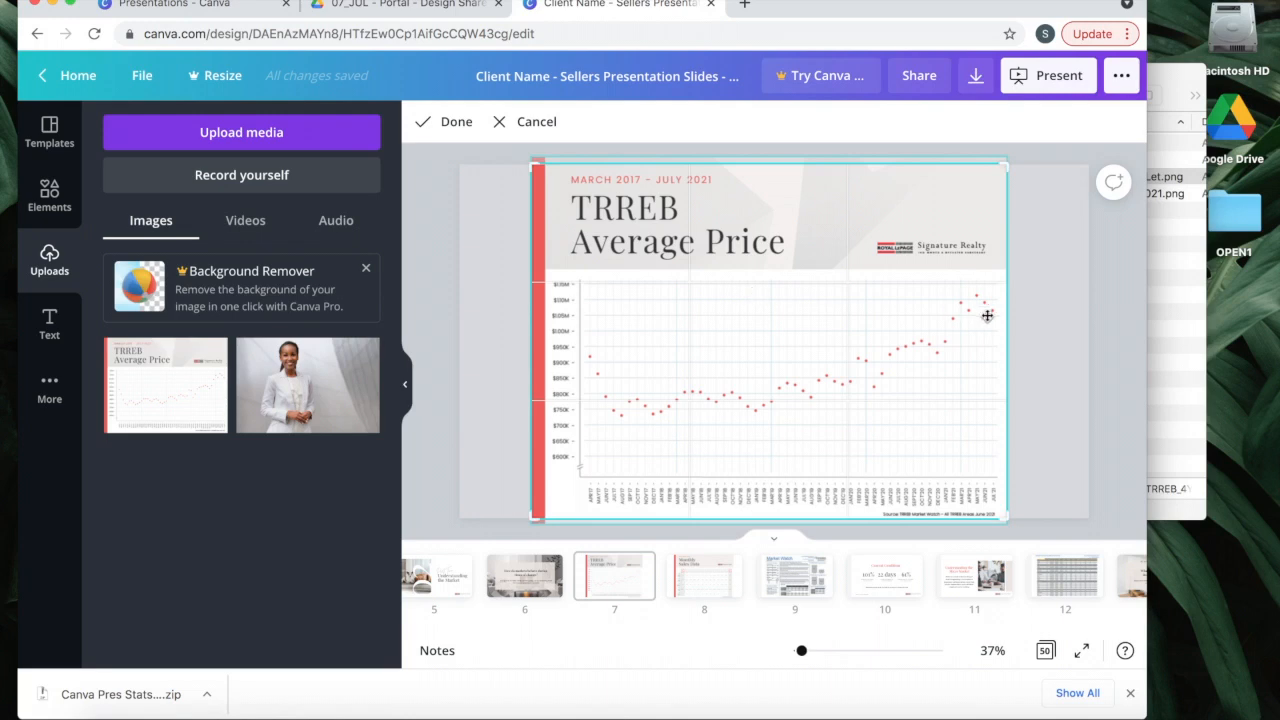
drag(834, 329, 829, 309)
click(1039, 335)
click(1046, 204)
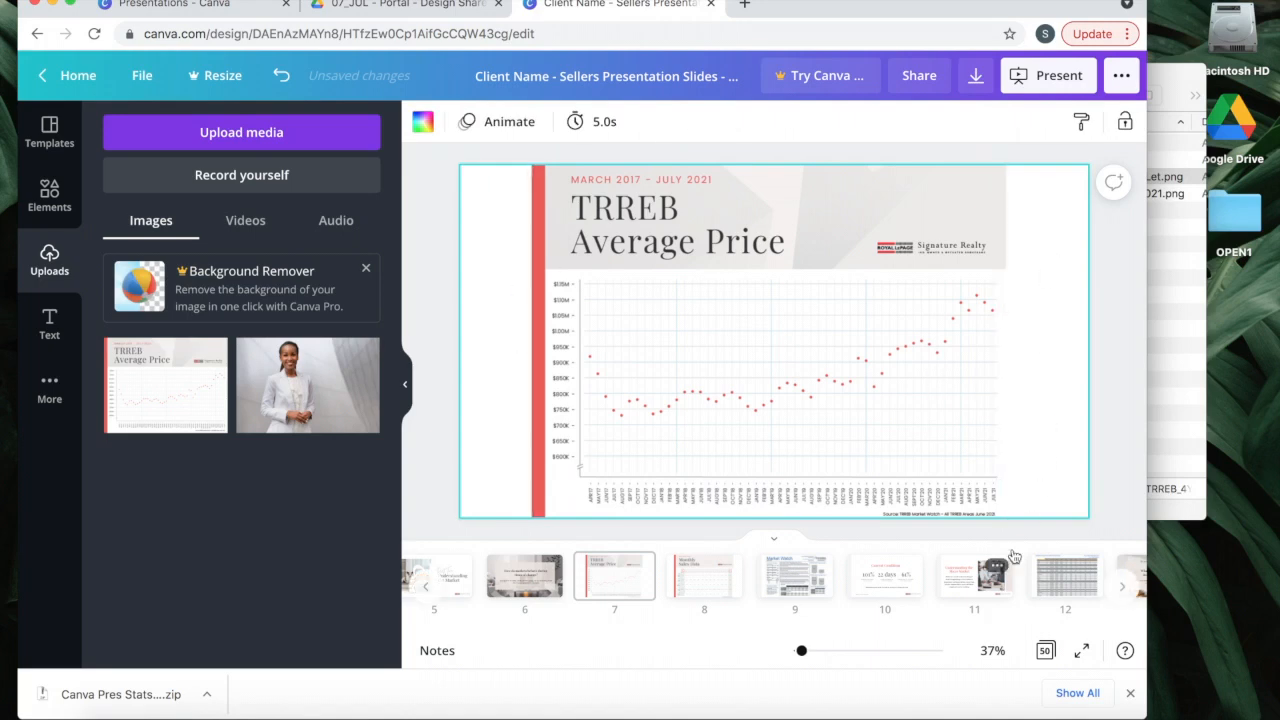
- Upload the July 2020-2021 Monthly Sales Data chart and replace the chart on slide 8 with it
click(686, 590)
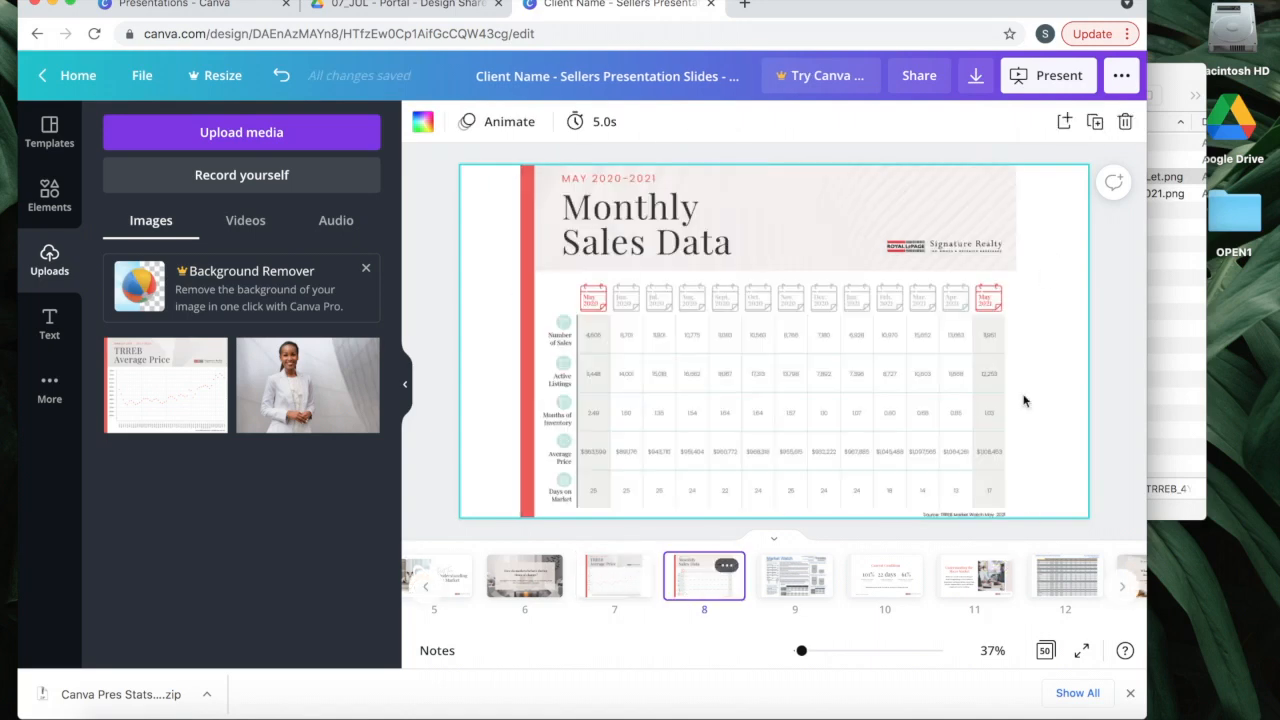
click(1160, 365)
click(982, 193)
key(space)
key(space)
drag(982, 193, 270, 381)
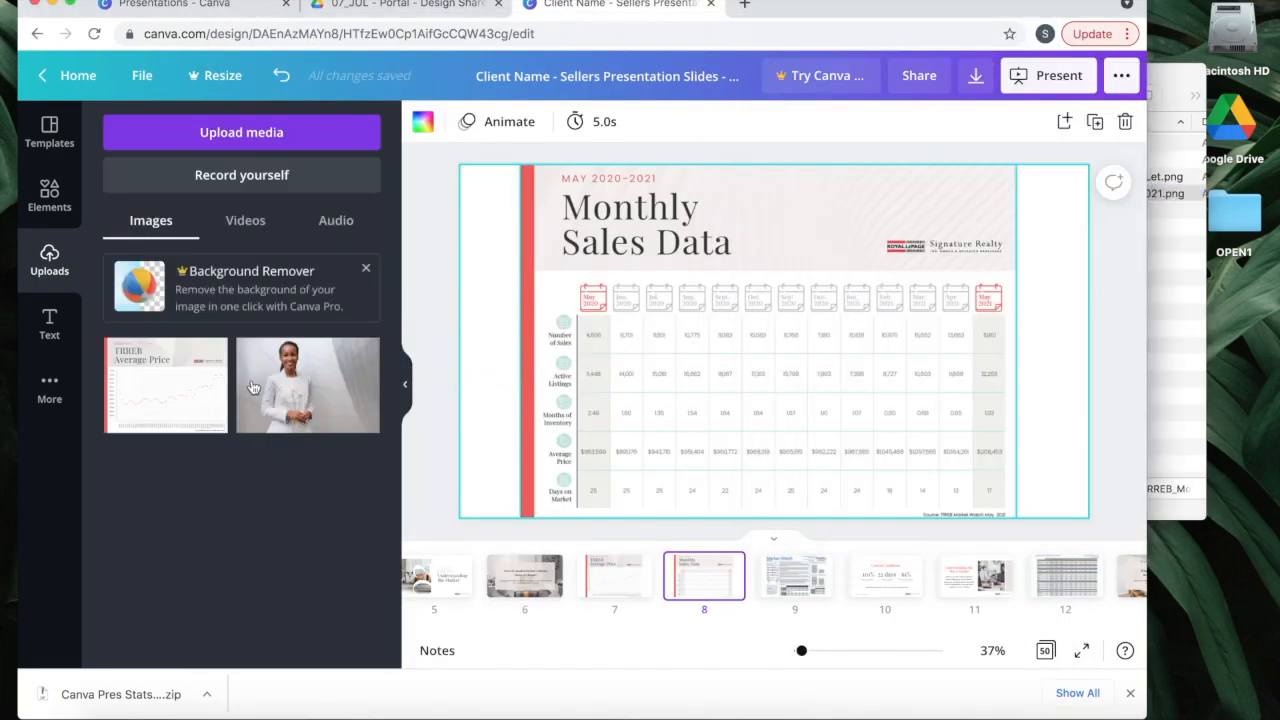
drag(163, 403, 630, 420)
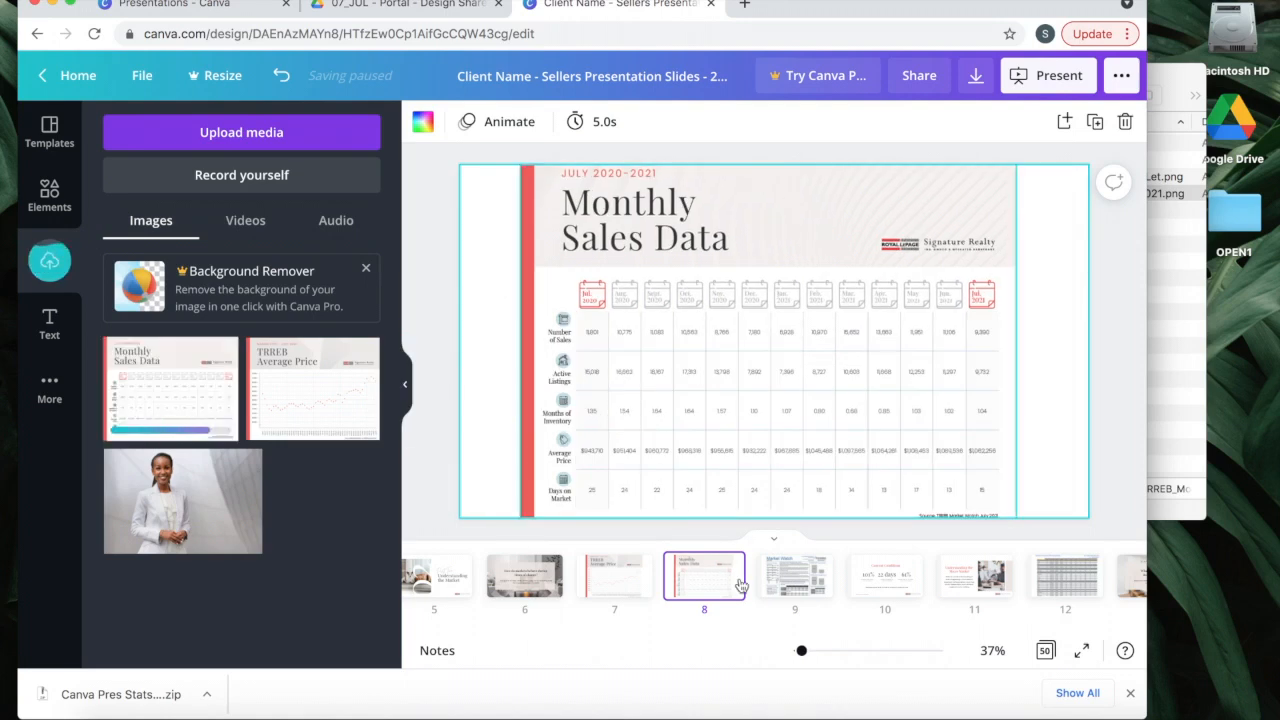
- Upload mw2107 1.jpg, replace slide 9's Market Watch image with it, and shift it down slightly within its frame
click(795, 577)
click(1165, 330)
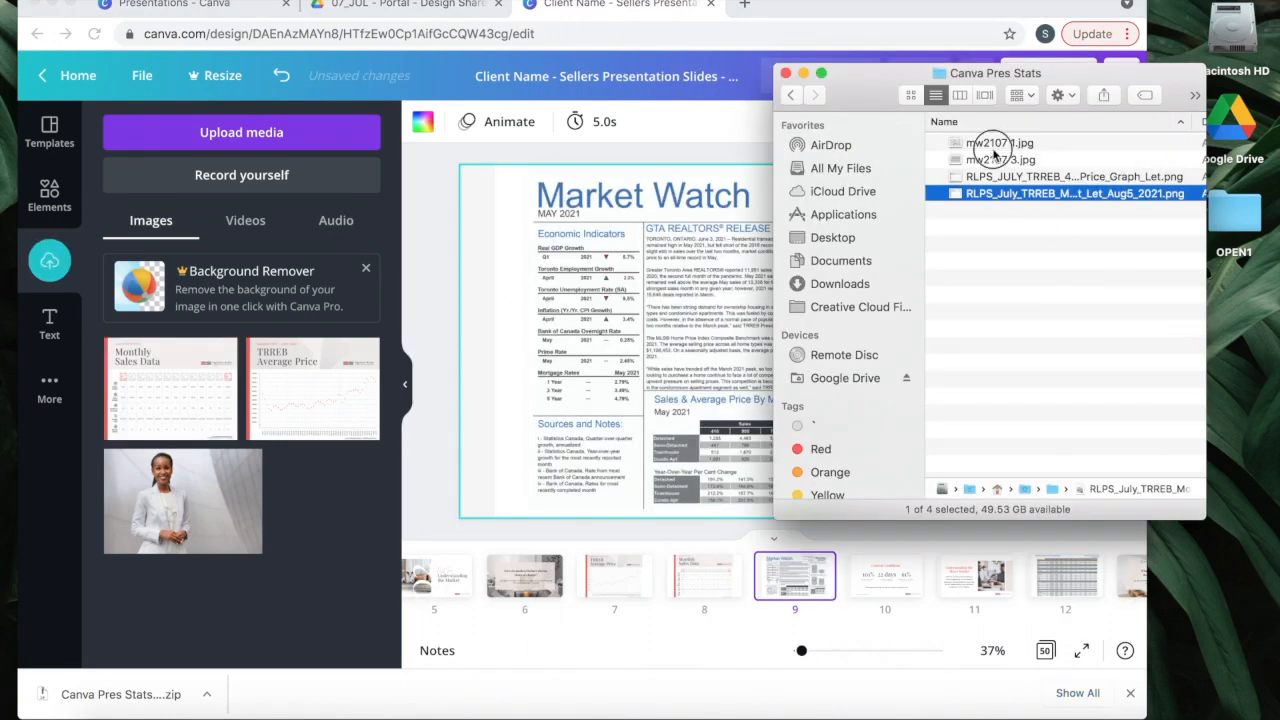
drag(985, 143, 315, 373)
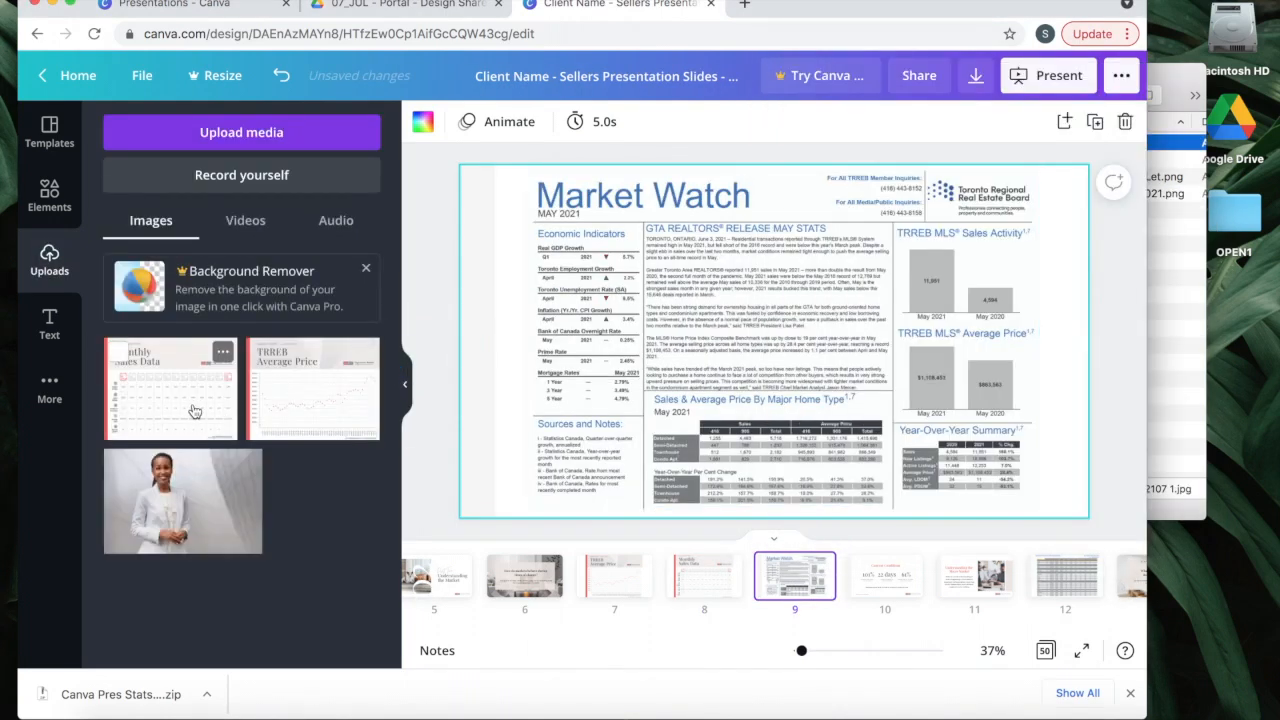
drag(190, 410, 590, 410)
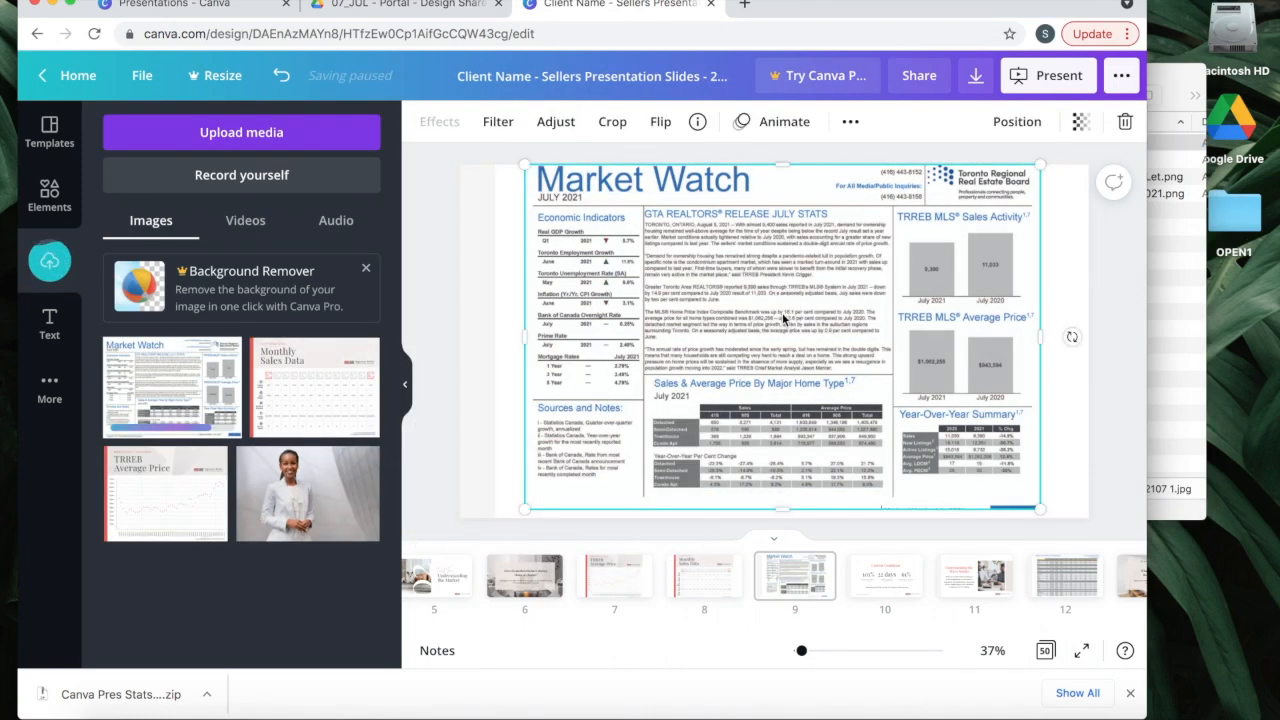
double_click(783, 315)
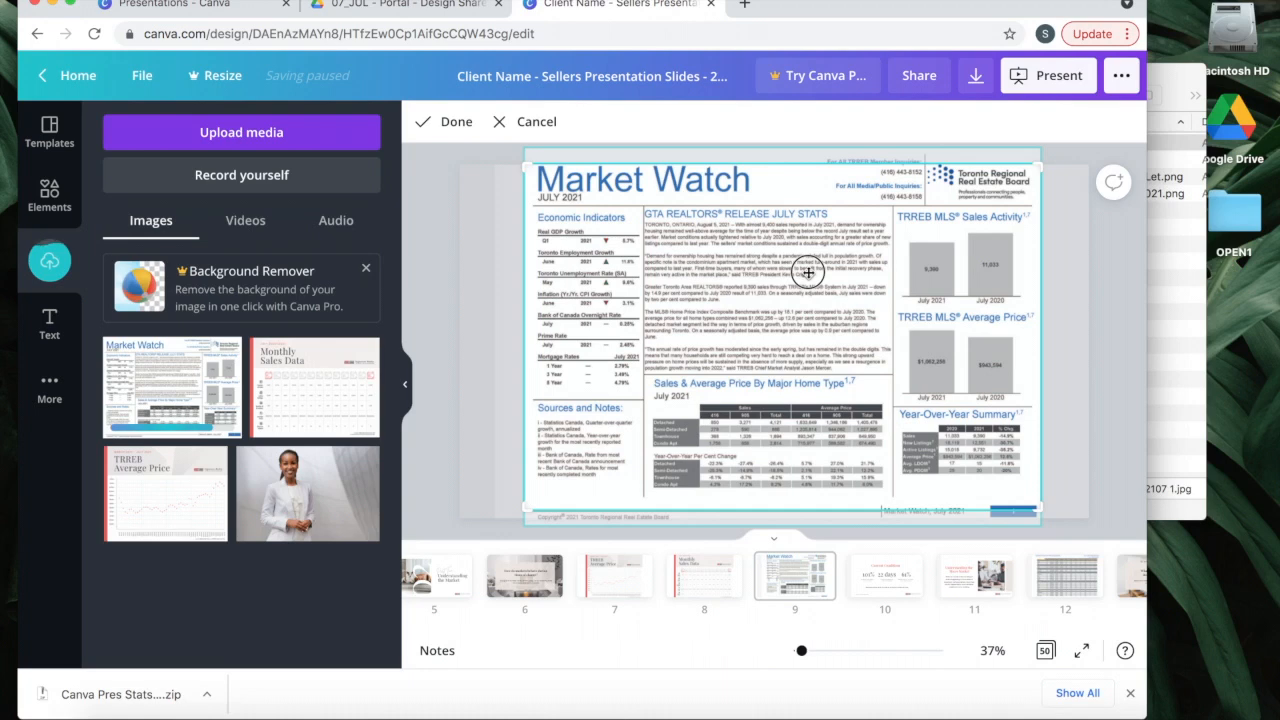
drag(808, 277, 808, 293)
click(1072, 322)
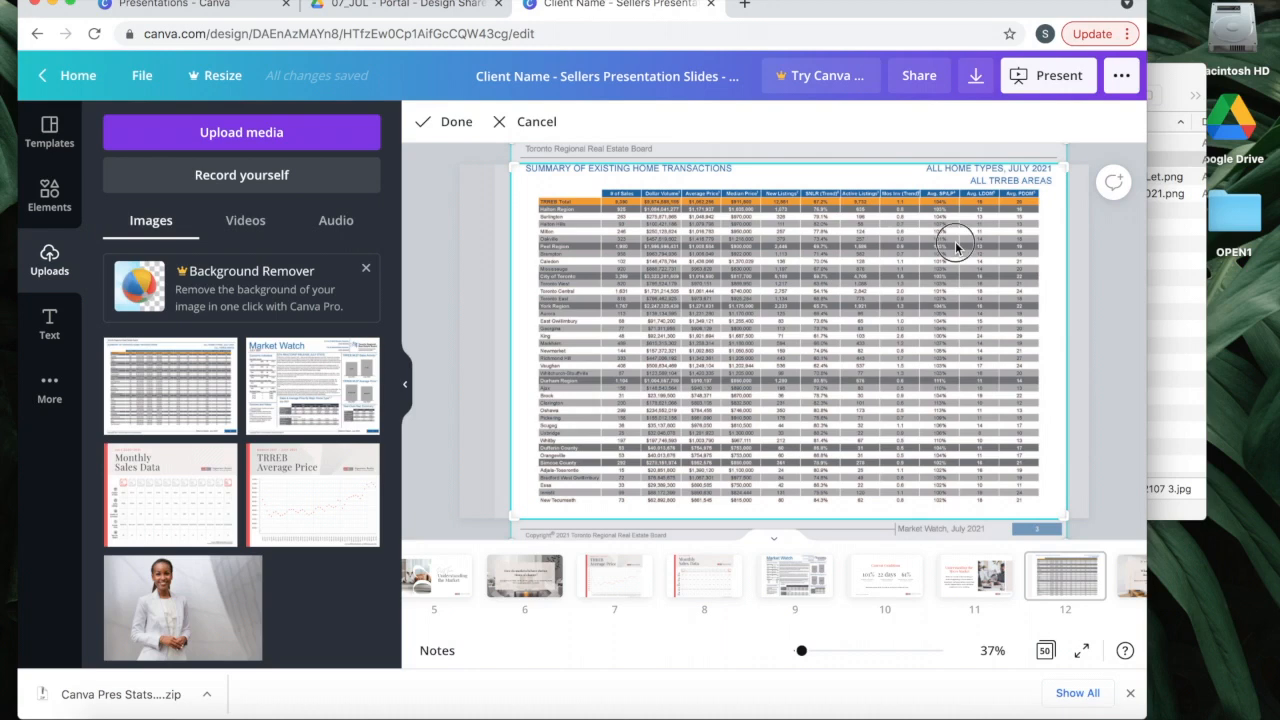
- Shift the July 2021 home transactions summary image slightly down within its frame on slide 12
drag(955, 243, 956, 259)
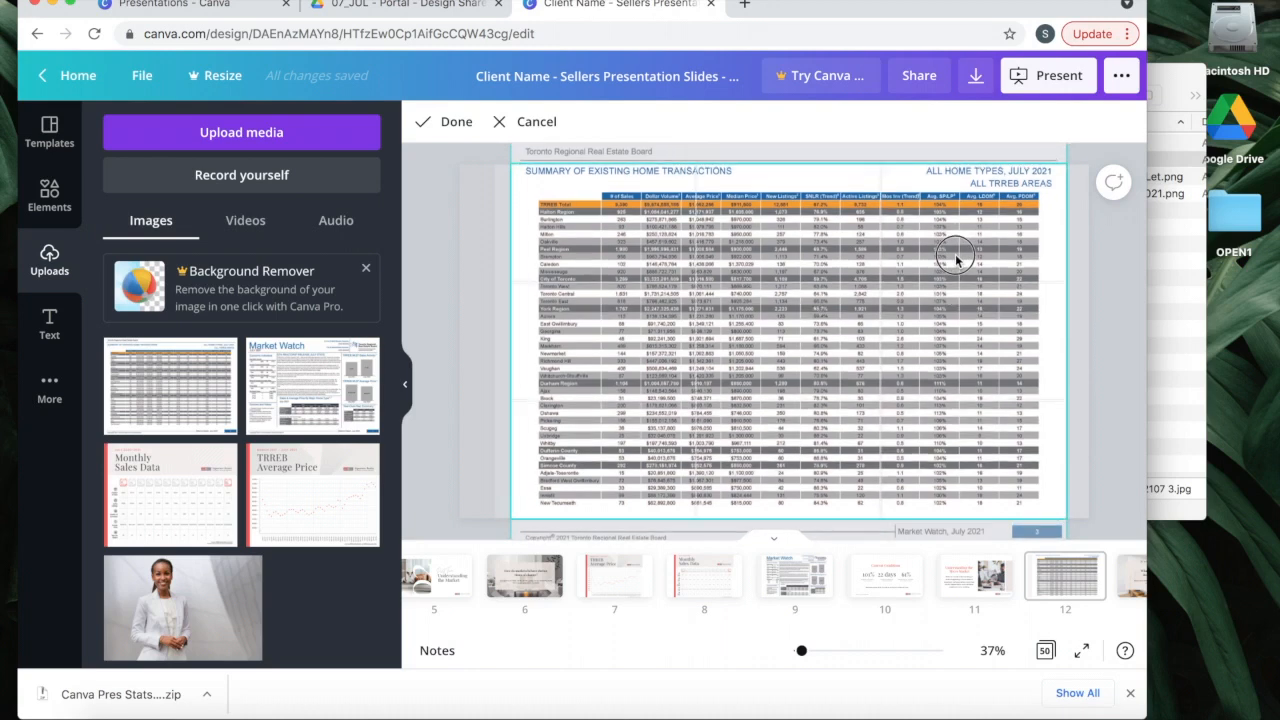
click(1120, 360)
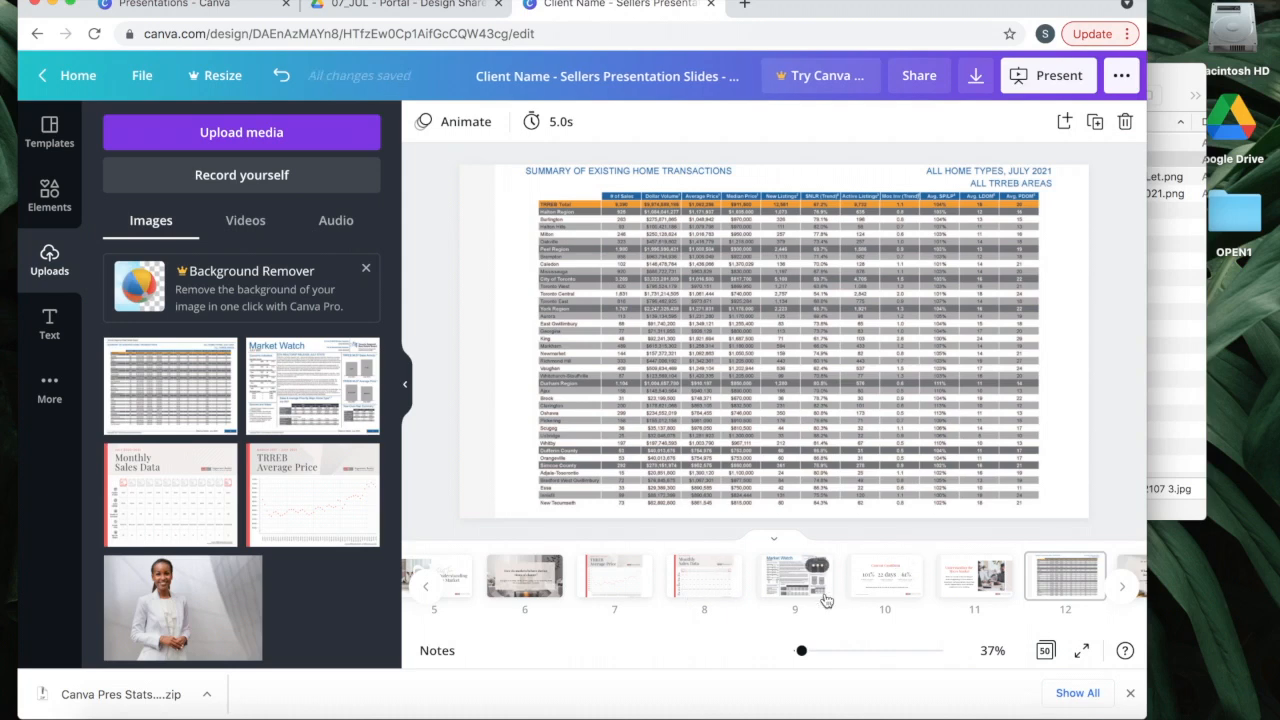
- Check the slide 12 summary table and update the average sale price to list price on slide 10 to 104%
click(865, 597)
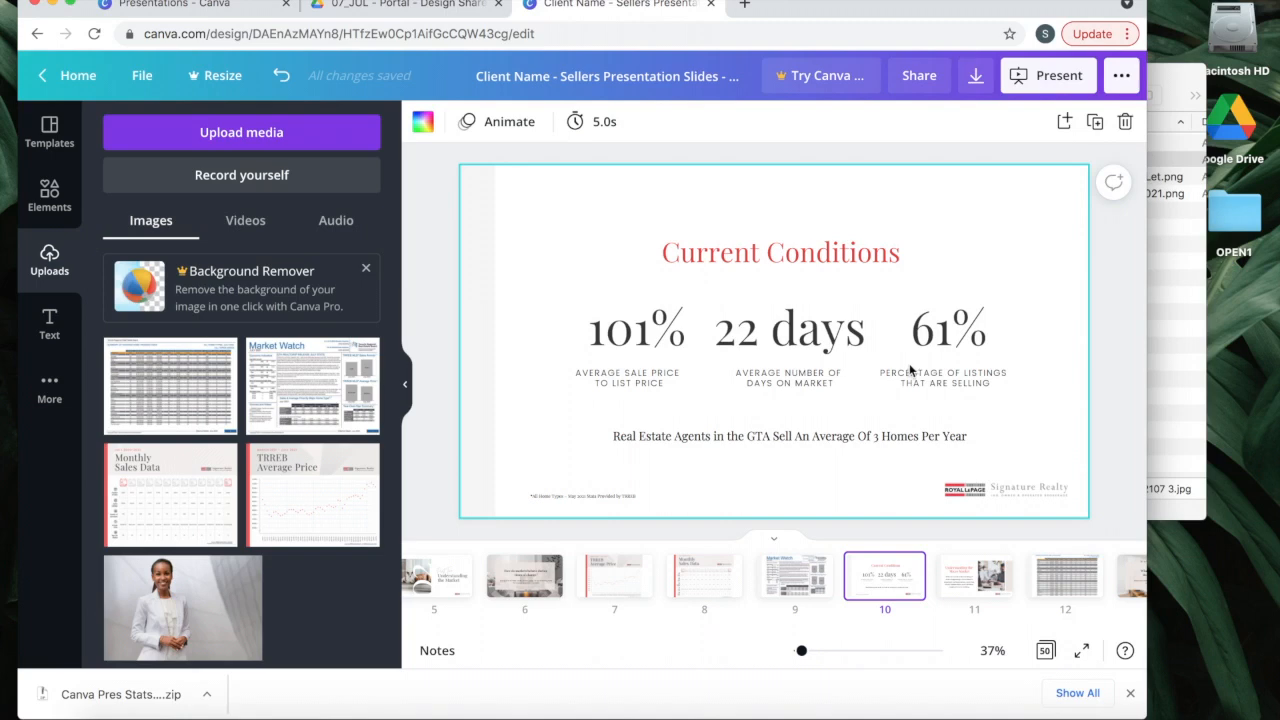
click(1047, 600)
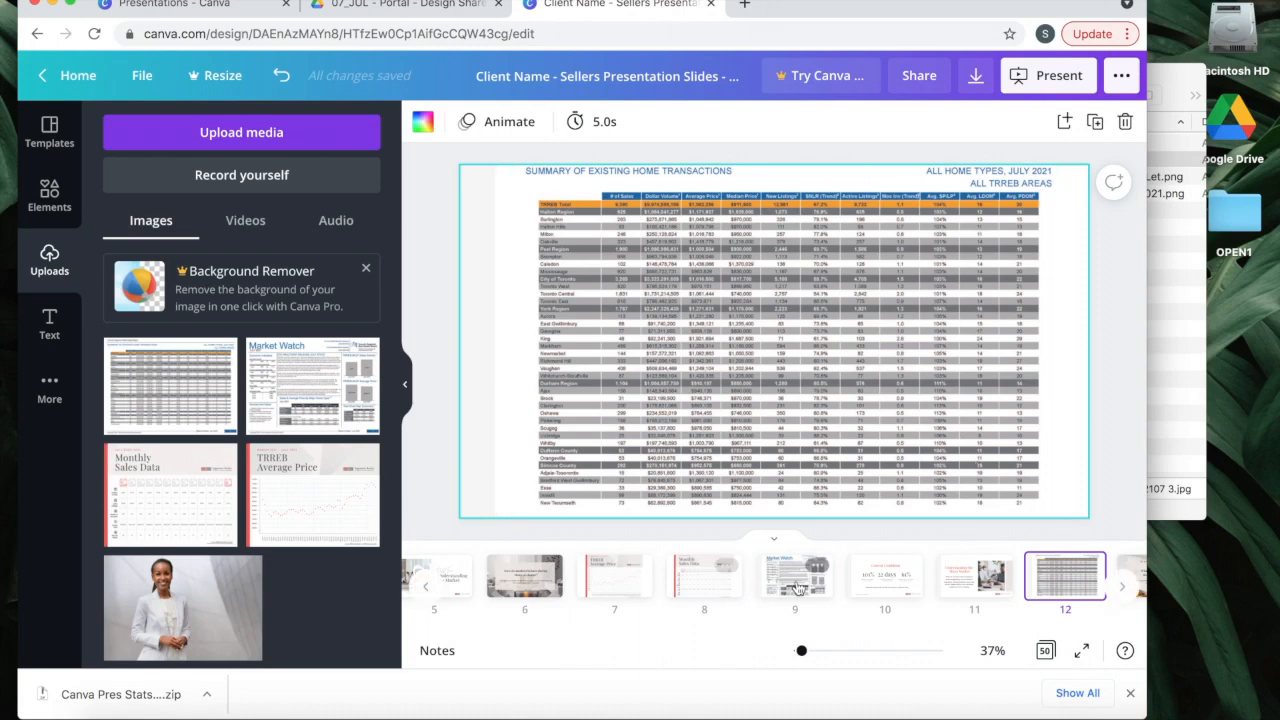
click(866, 577)
click(640, 325)
drag(650, 335, 634, 335)
text(4)
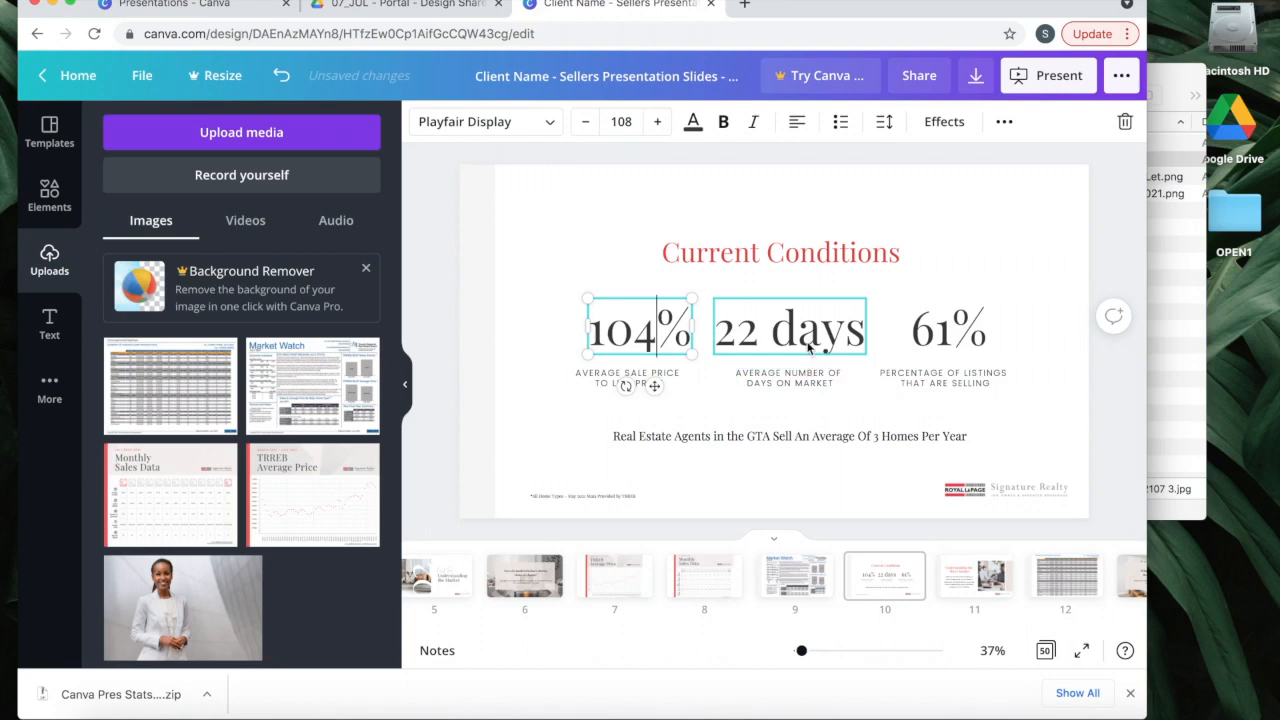
- Check days on market in the slide 12 table and set slide 10's average number of days on market to 15 days
click(1055, 578)
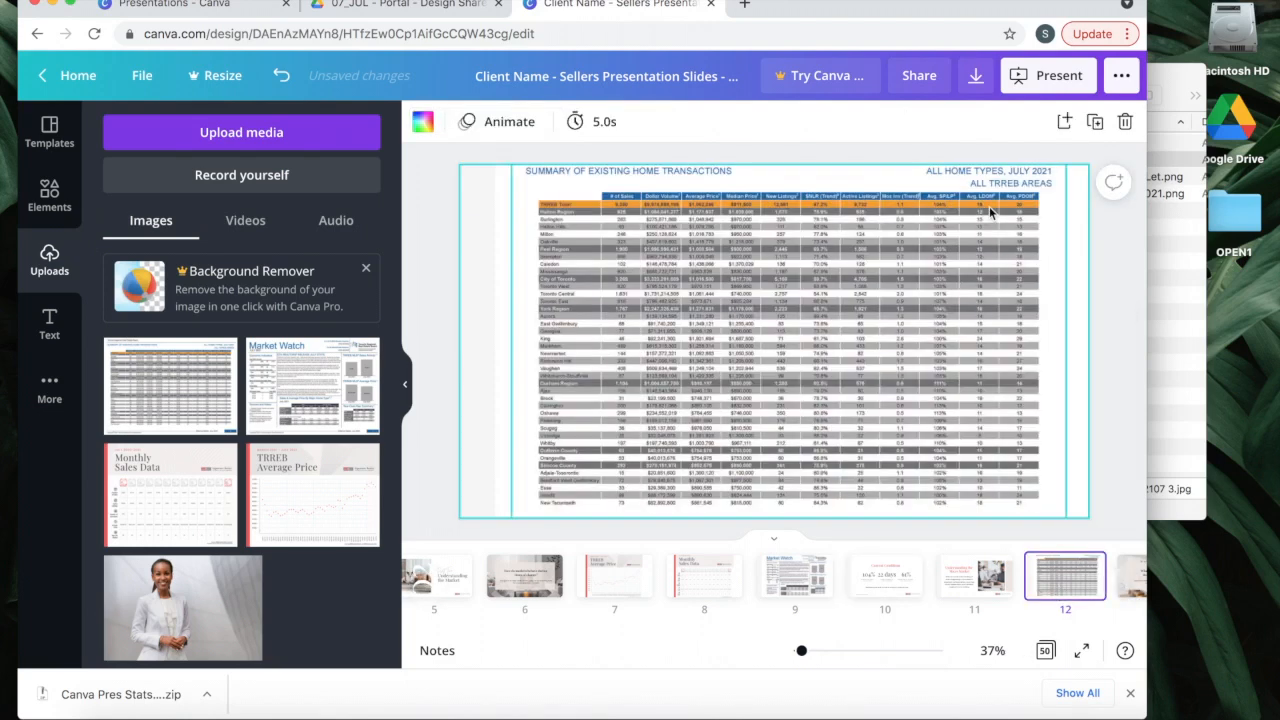
click(866, 585)
click(758, 330)
click(758, 330)
drag(758, 330, 718, 320)
text(15 days)
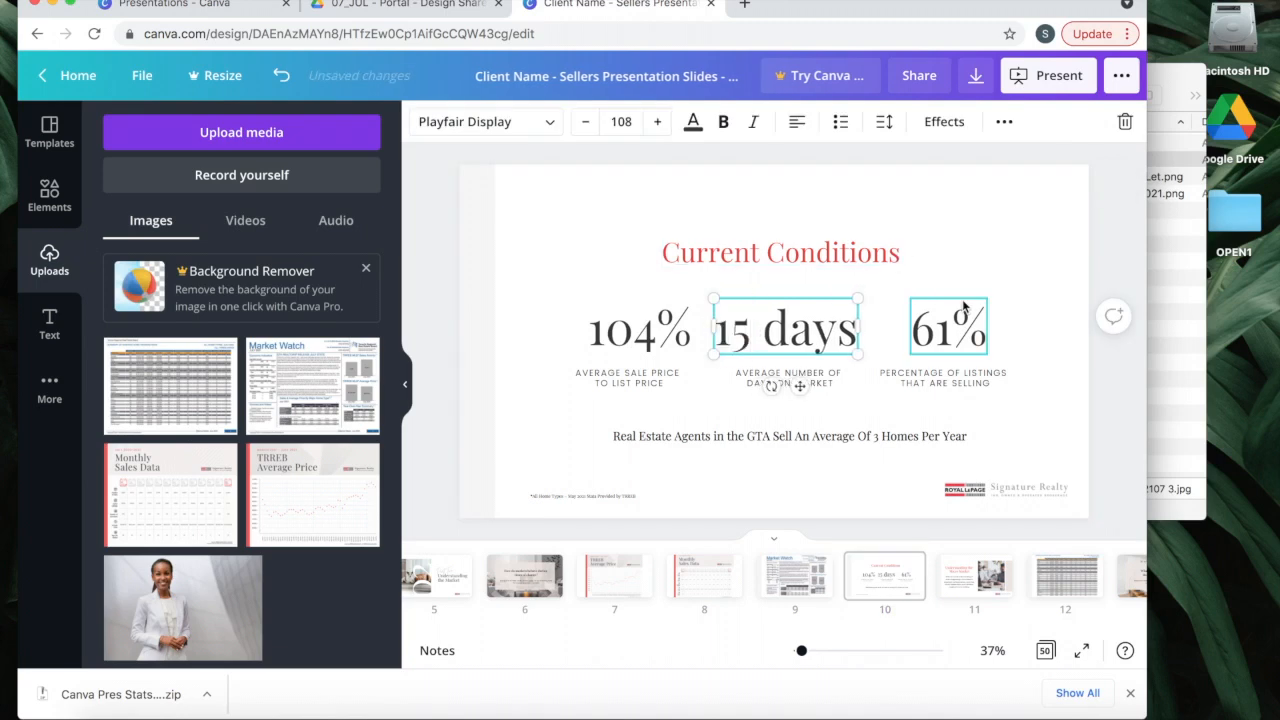
- Open slide 12's home transactions summary and bring up the Calculator app, placed clear of the table's total sales and new listings
click(1043, 347)
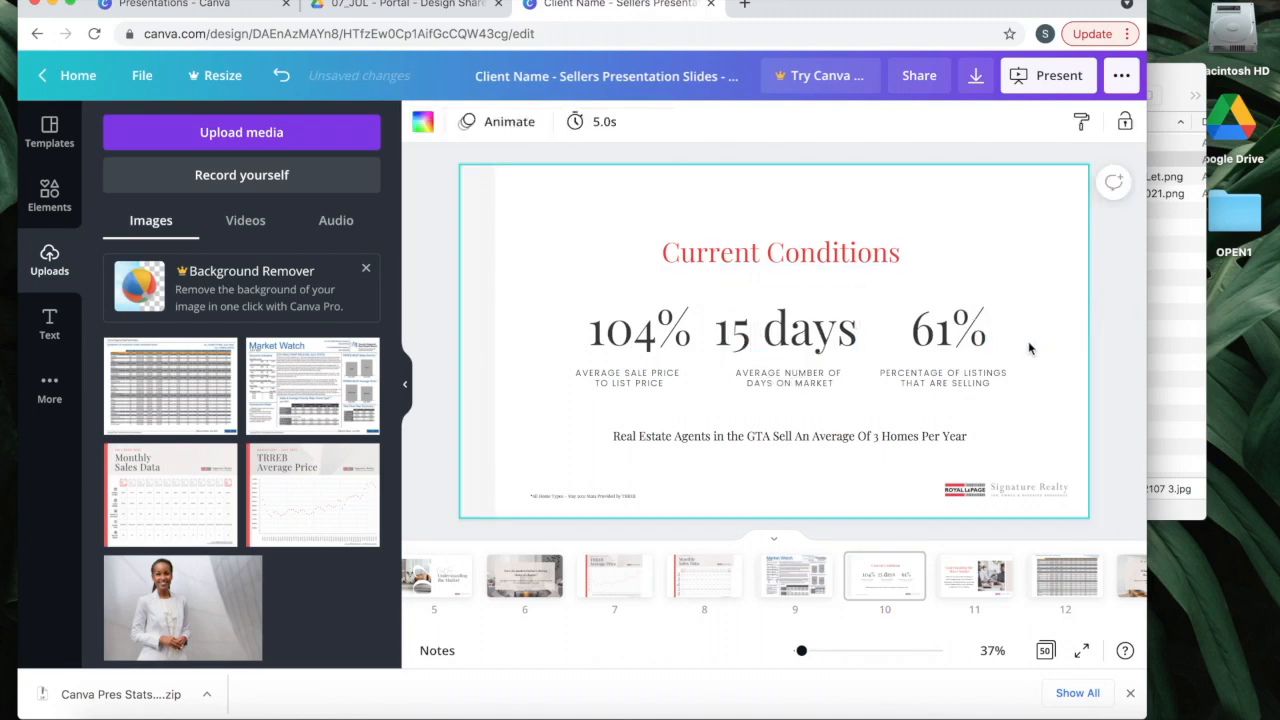
click(1055, 585)
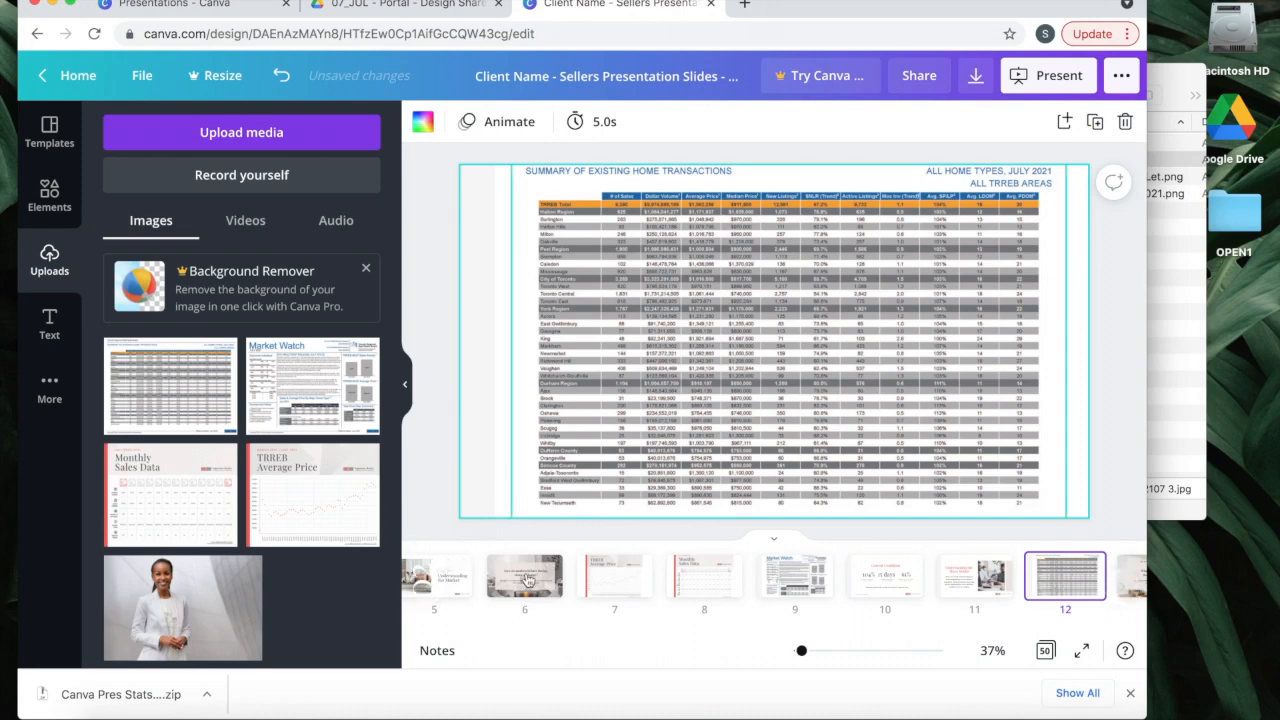
click(488, 714)
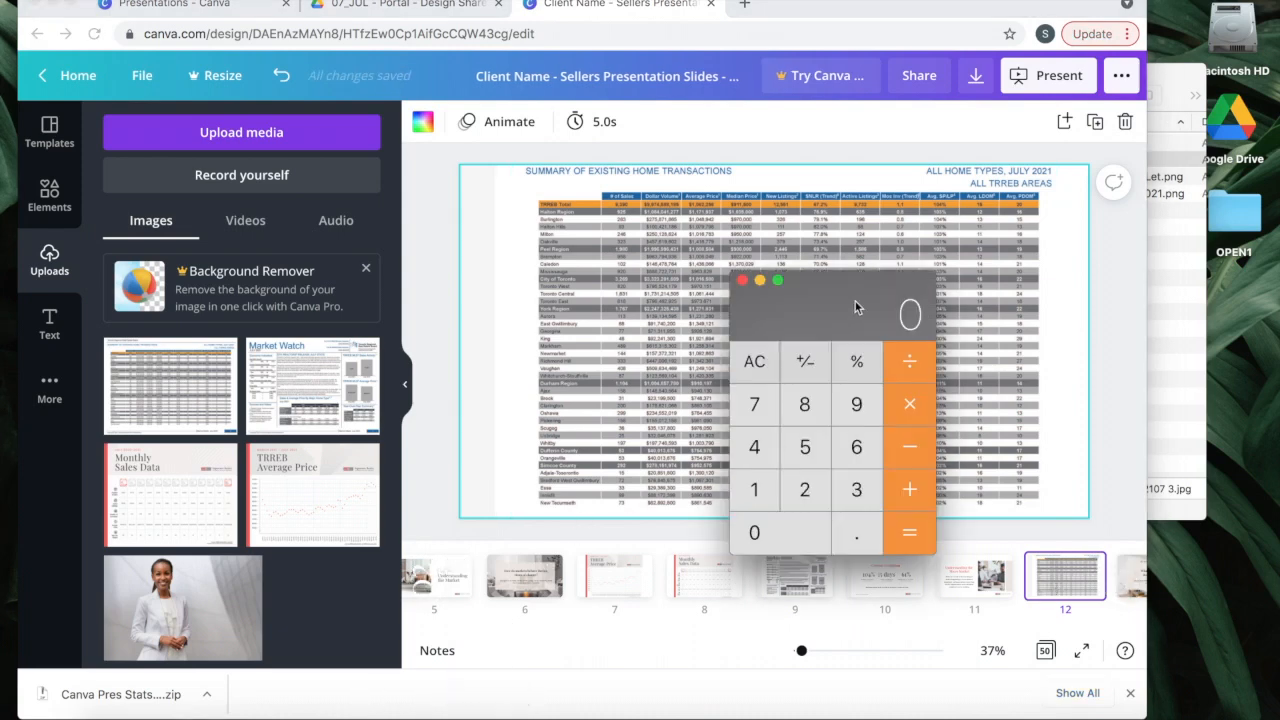
drag(883, 317, 885, 318)
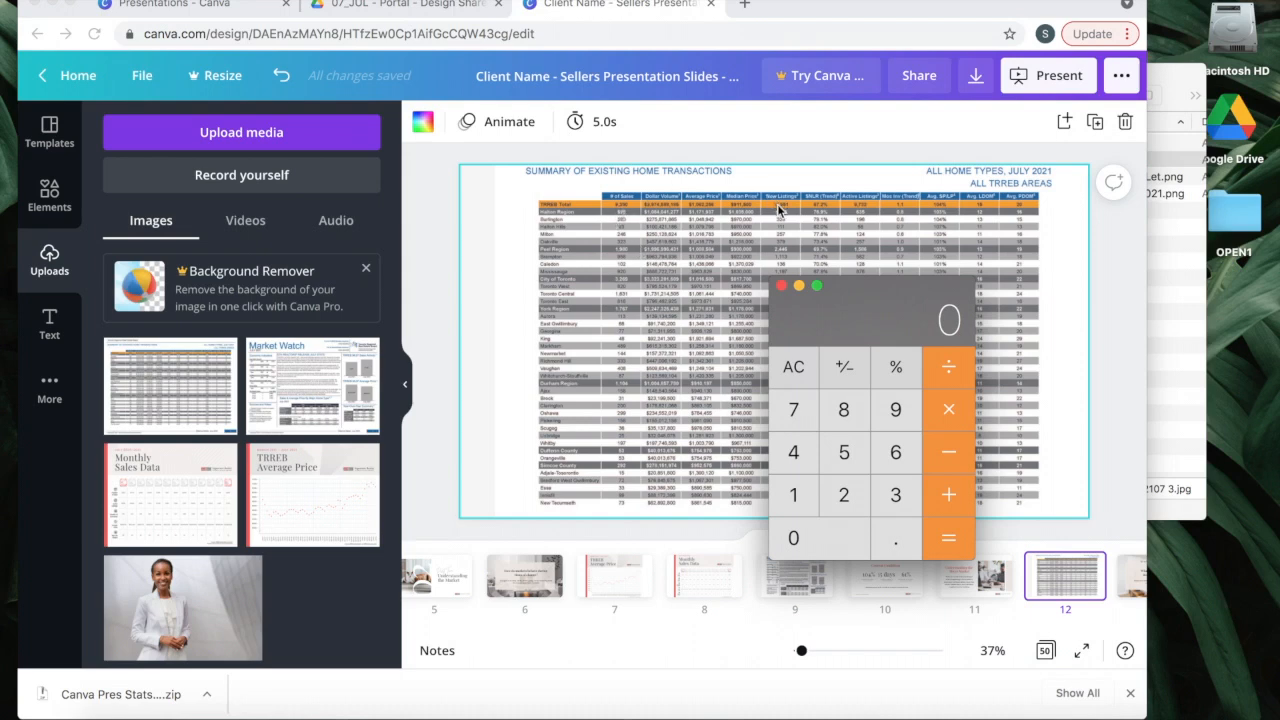
- Calculate the percentage of listings selling by dividing 9390 by 12551 and multiplying by 100
click(886, 420)
click(897, 497)
click(905, 432)
click(858, 542)
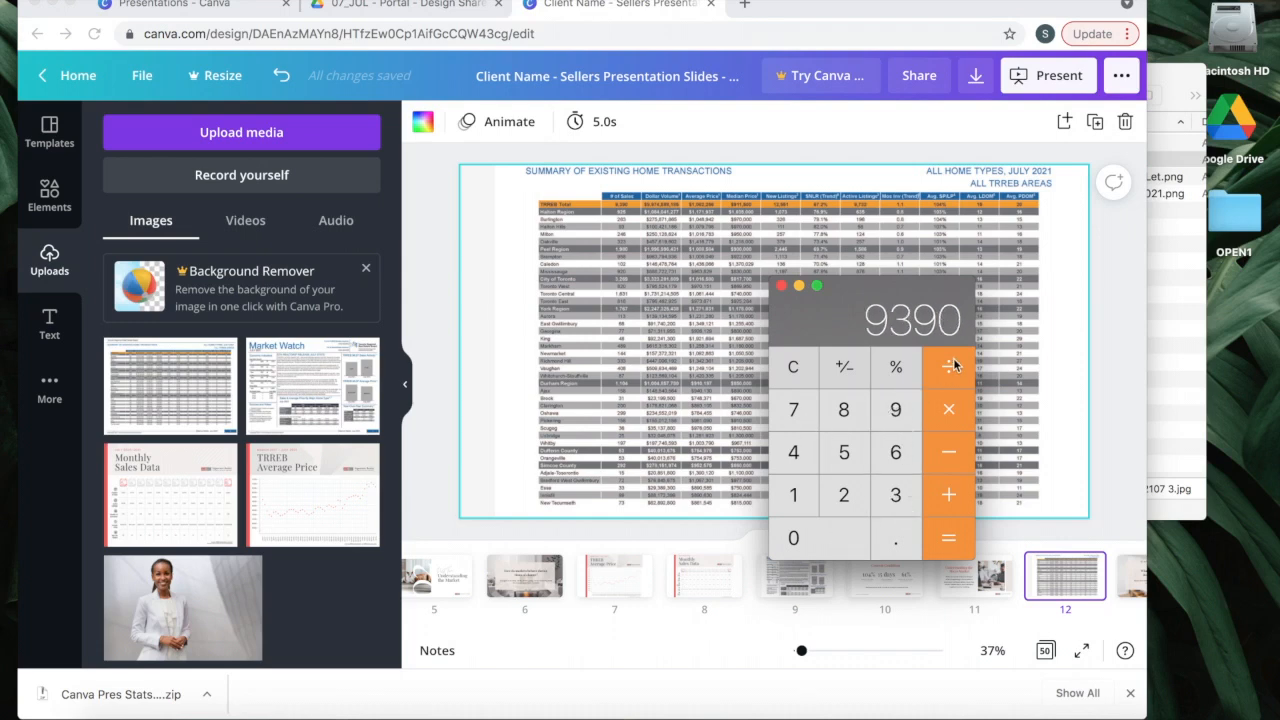
click(789, 497)
click(846, 505)
click(846, 458)
click(846, 458)
click(810, 490)
click(935, 540)
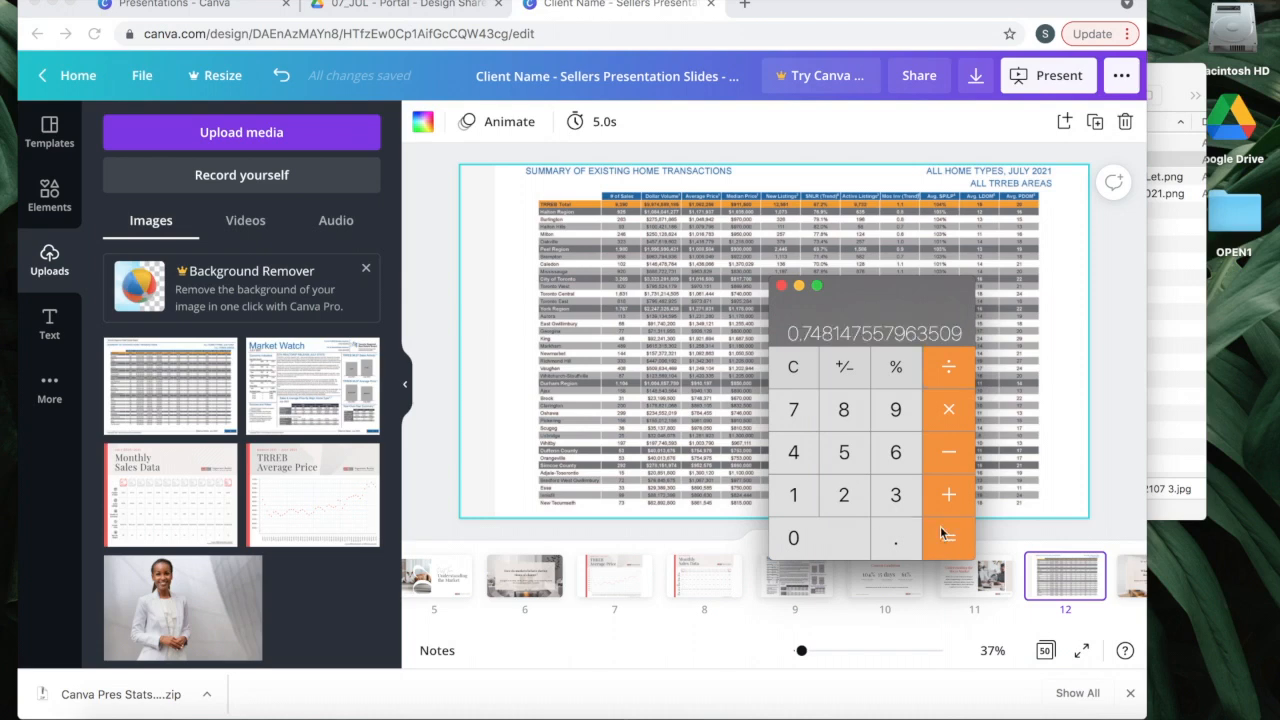
click(793, 530)
click(794, 497)
click(794, 530)
click(794, 530)
click(938, 540)
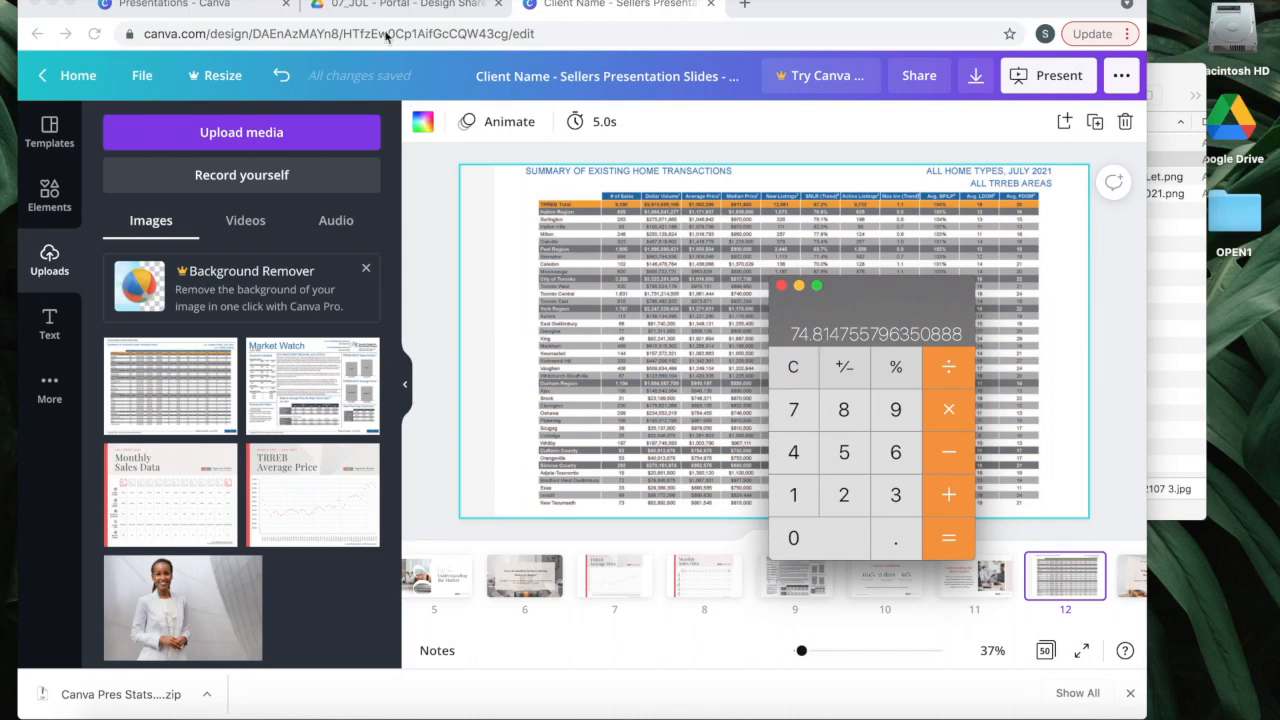
- Return to Canva and set slide 10's percentage of listings that are selling to 75%
click(616, 590)
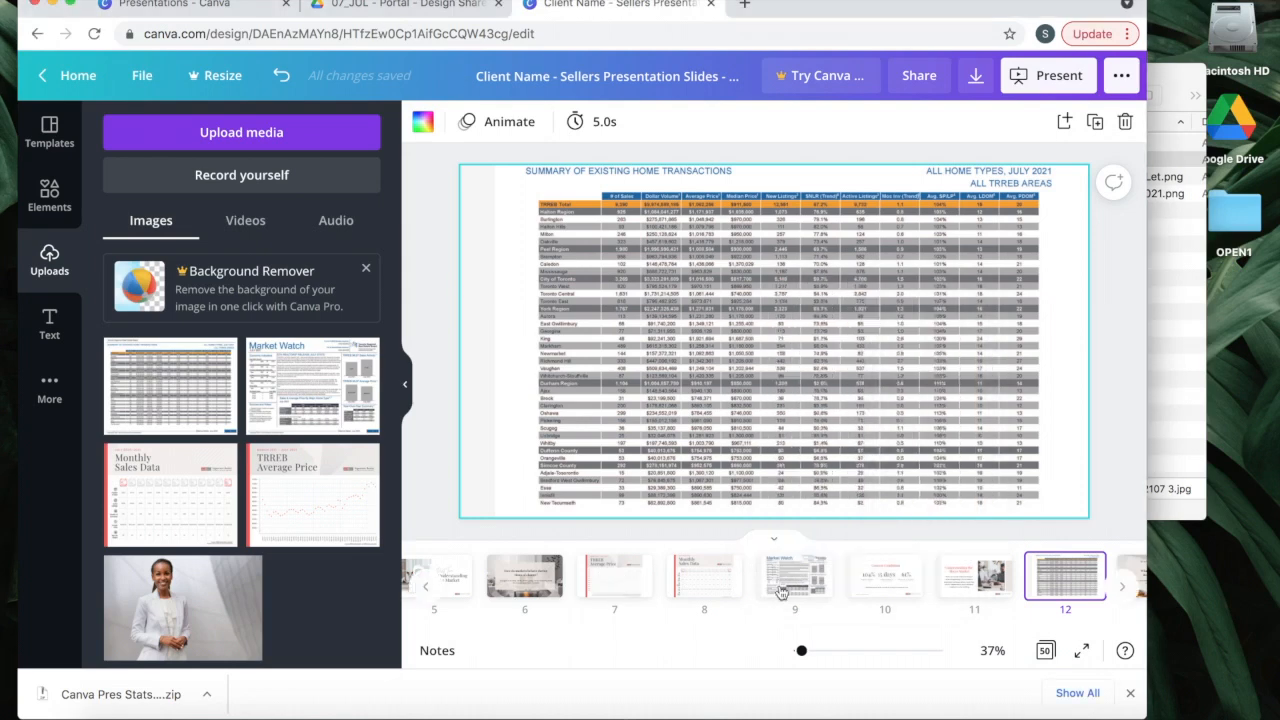
click(892, 600)
click(924, 348)
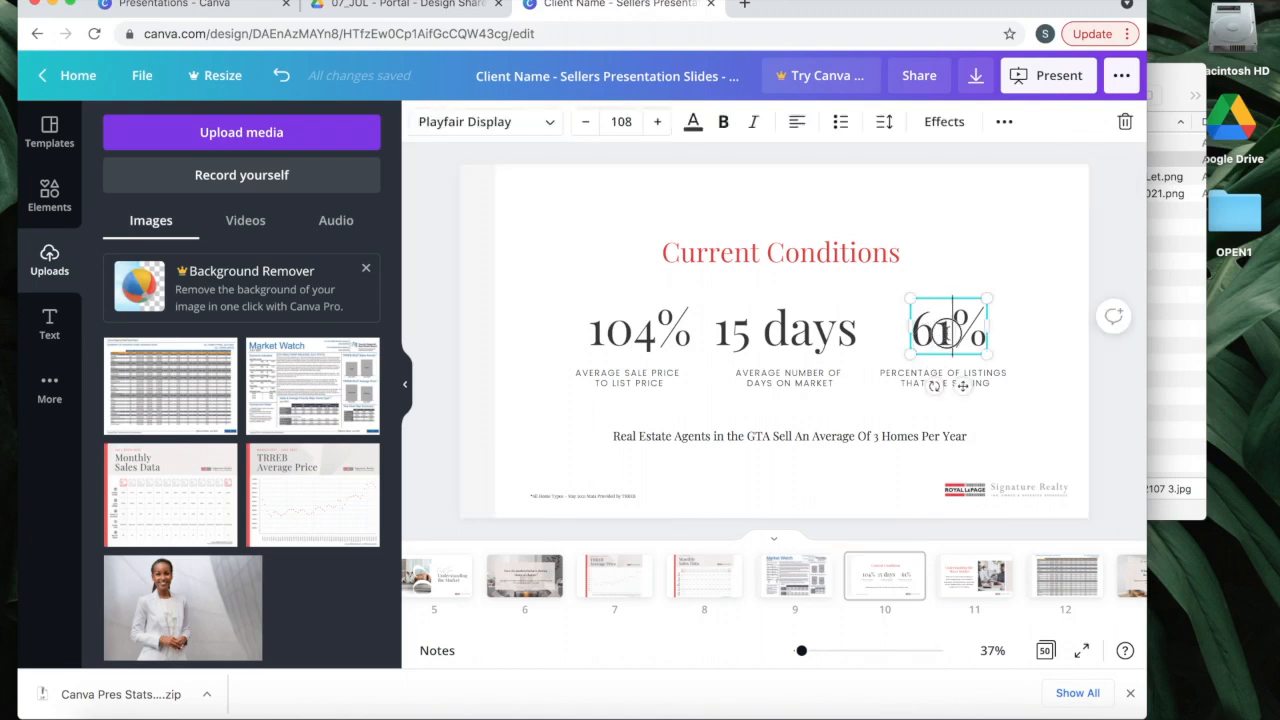
drag(952, 333, 908, 333)
text(75)
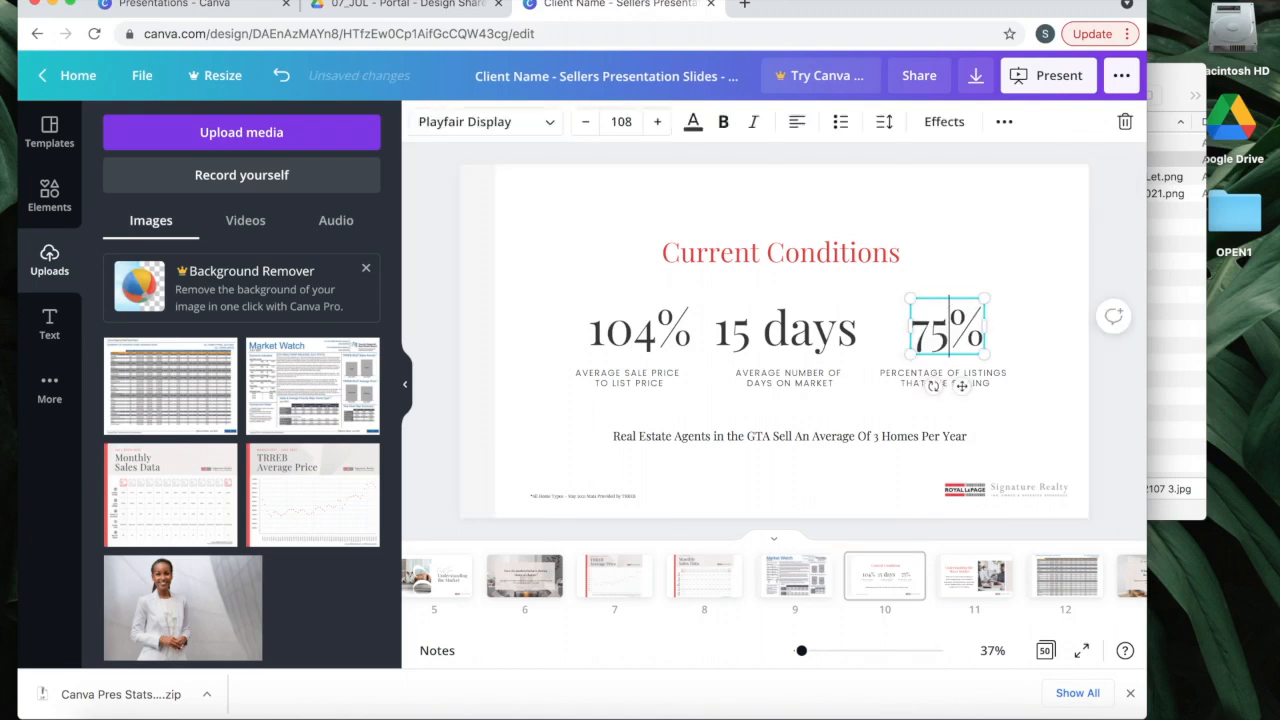
click(1046, 263)
- Set the real estate board average on slide 18's Average Sale Price comparison to 104%, checking it against slide 10
mouse_move(907, 571)
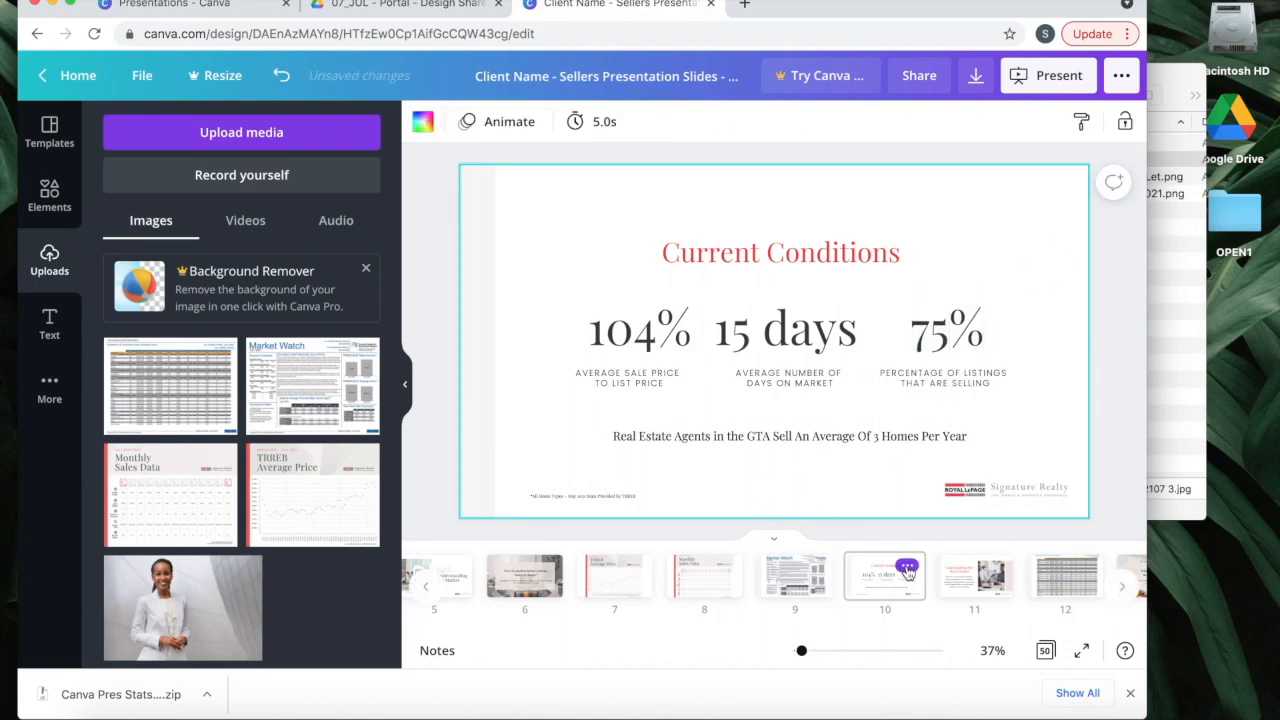
scroll(865, 607, right, 5)
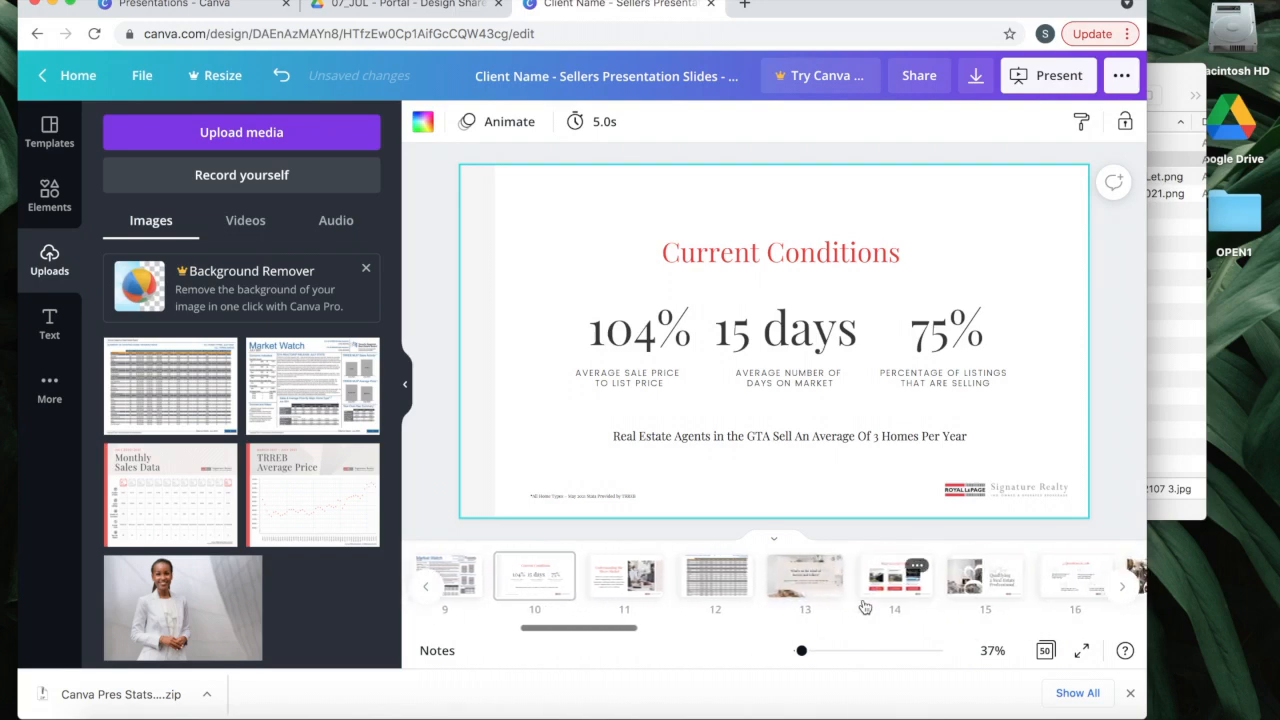
scroll(865, 607, right, 3)
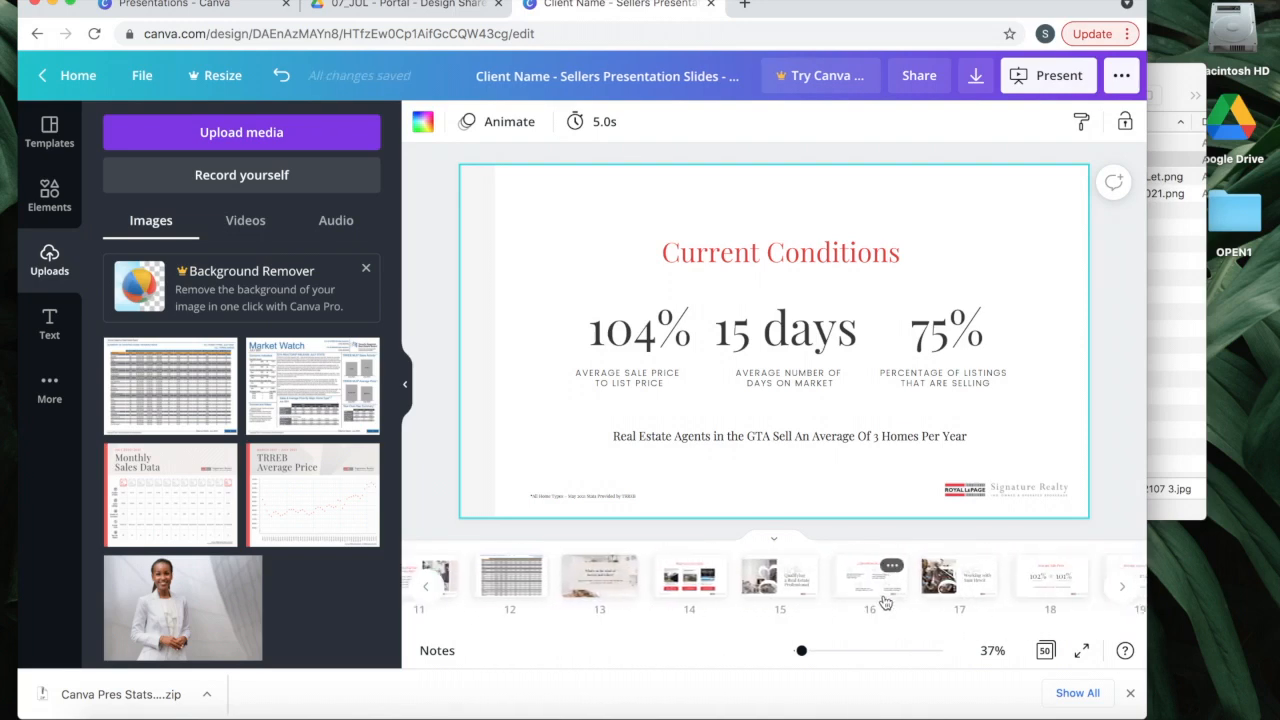
click(886, 596)
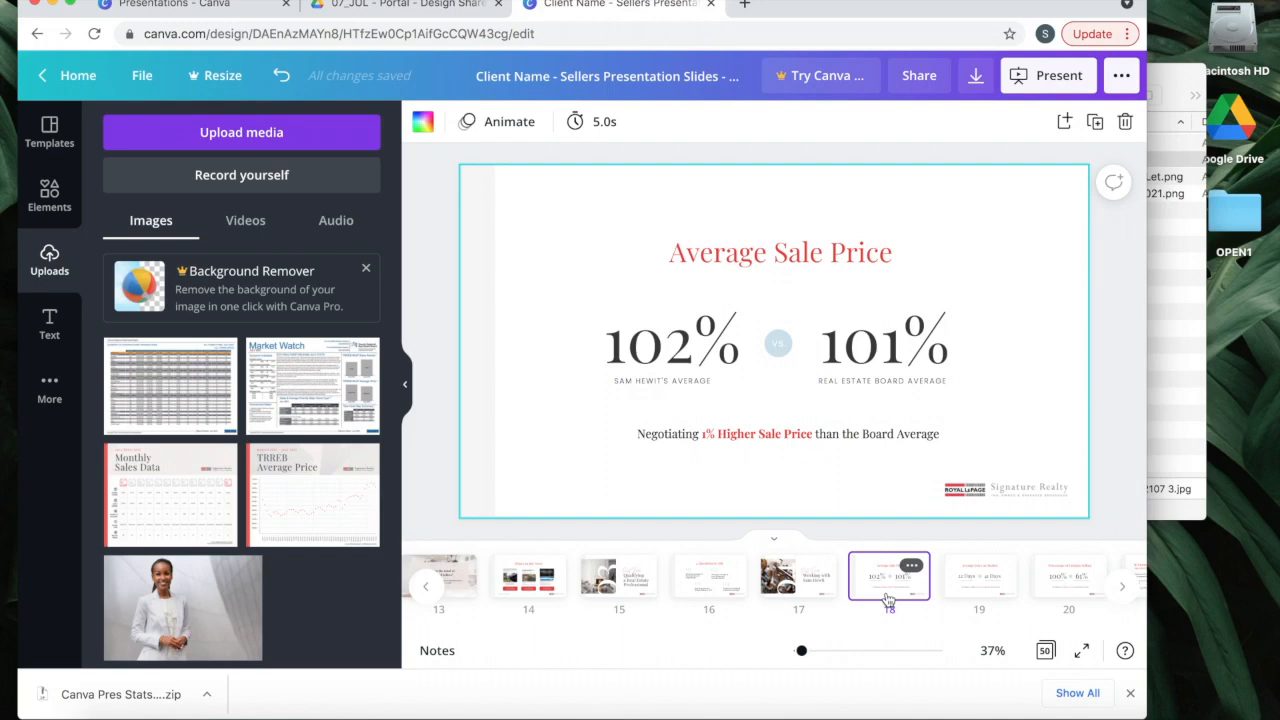
click(893, 357)
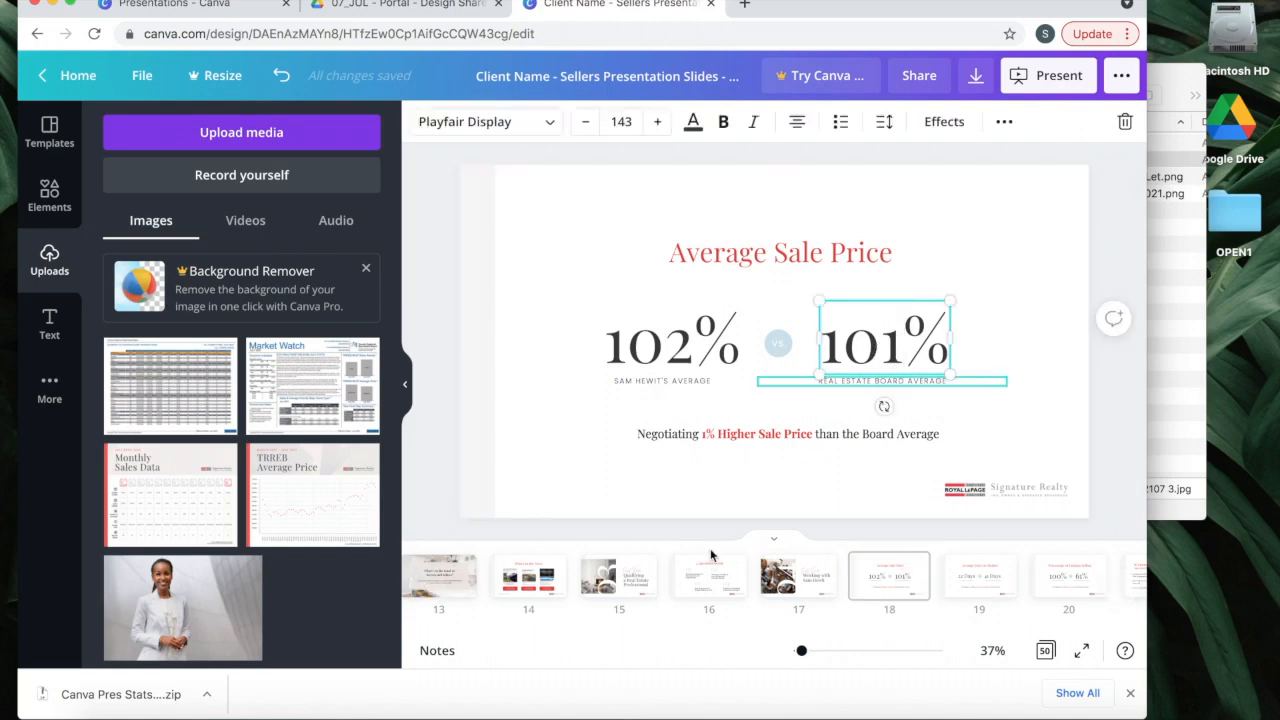
scroll(601, 625, left, 2)
scroll(600, 625, left, 3)
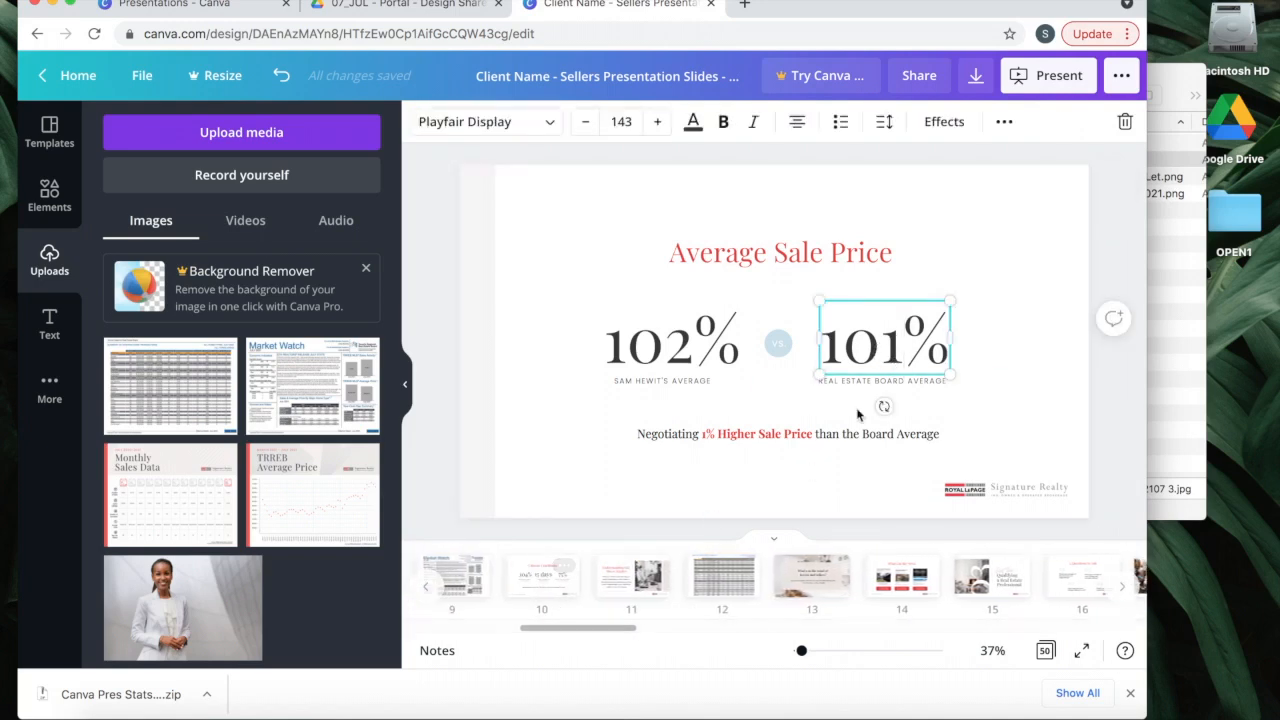
key(BackSpace)
text(4)
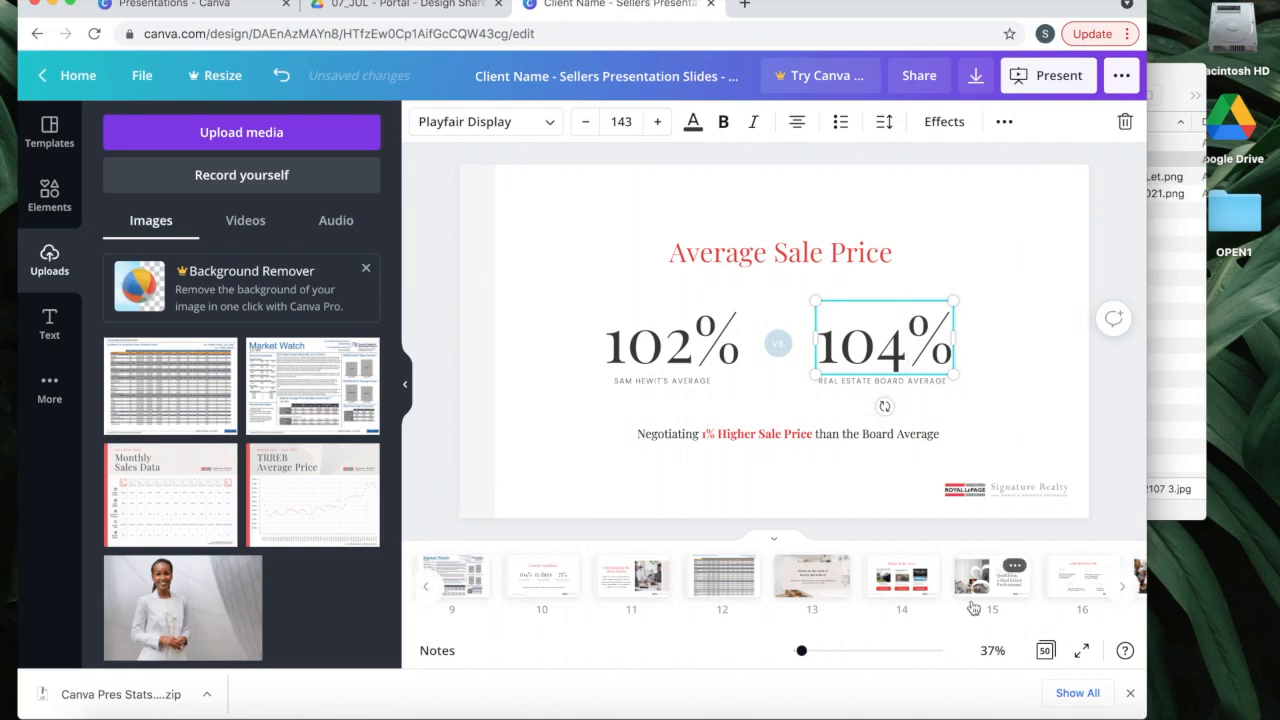
- Set the real estate board average on slide 19's Average Days on Market comparison to 15 Days
scroll(972, 607, right, 3)
scroll(972, 607, right, 2)
click(897, 577)
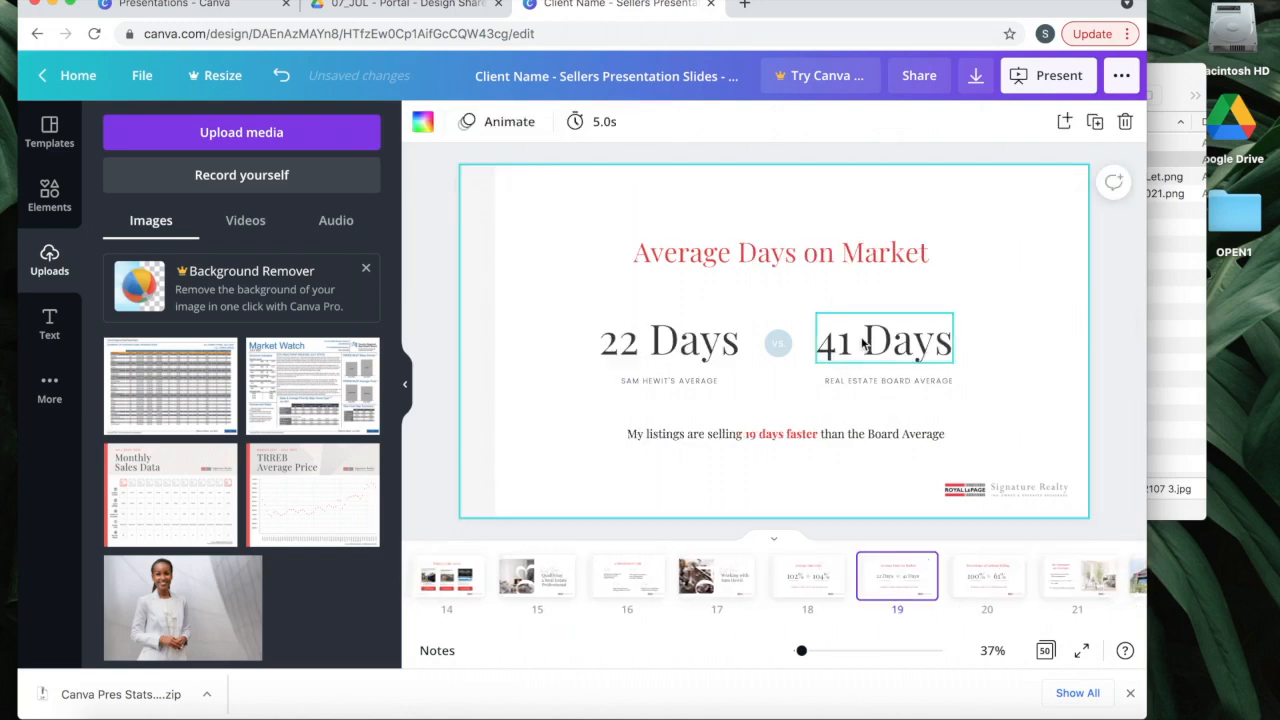
click(855, 345)
click(828, 343)
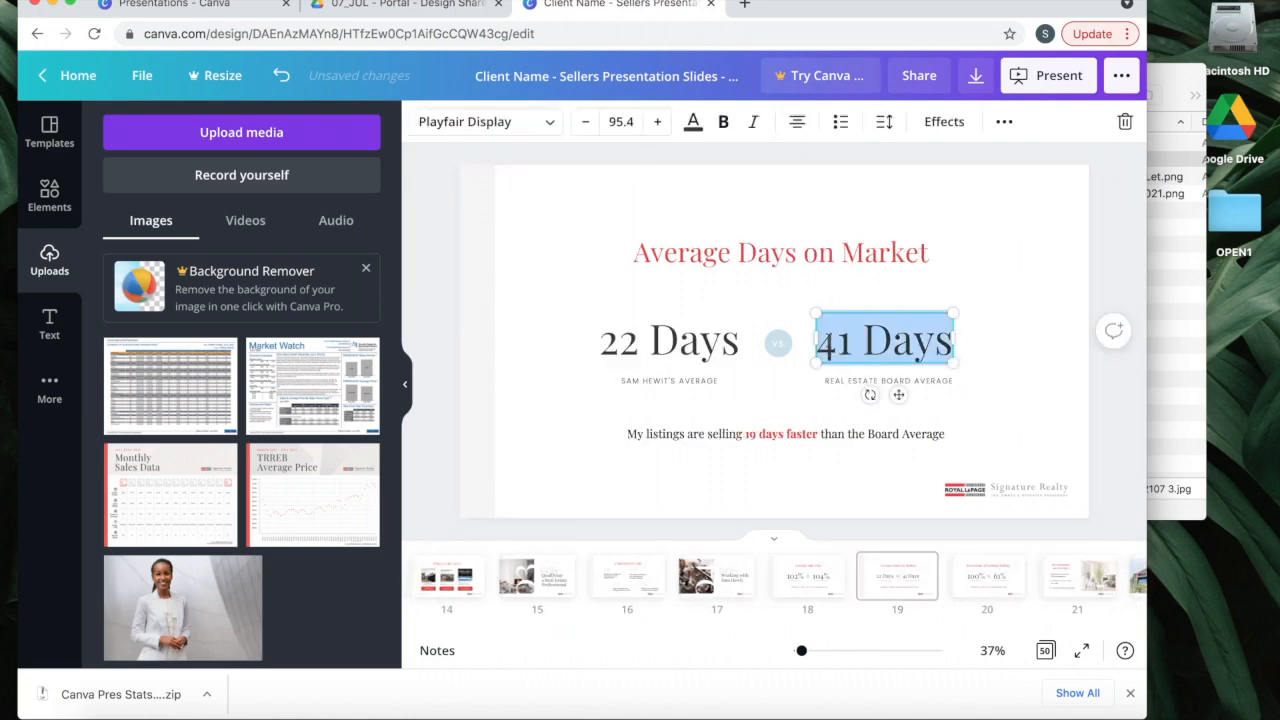
click(859, 336)
key(BackSpace)
key(BackSpace)
key(BackSpace)
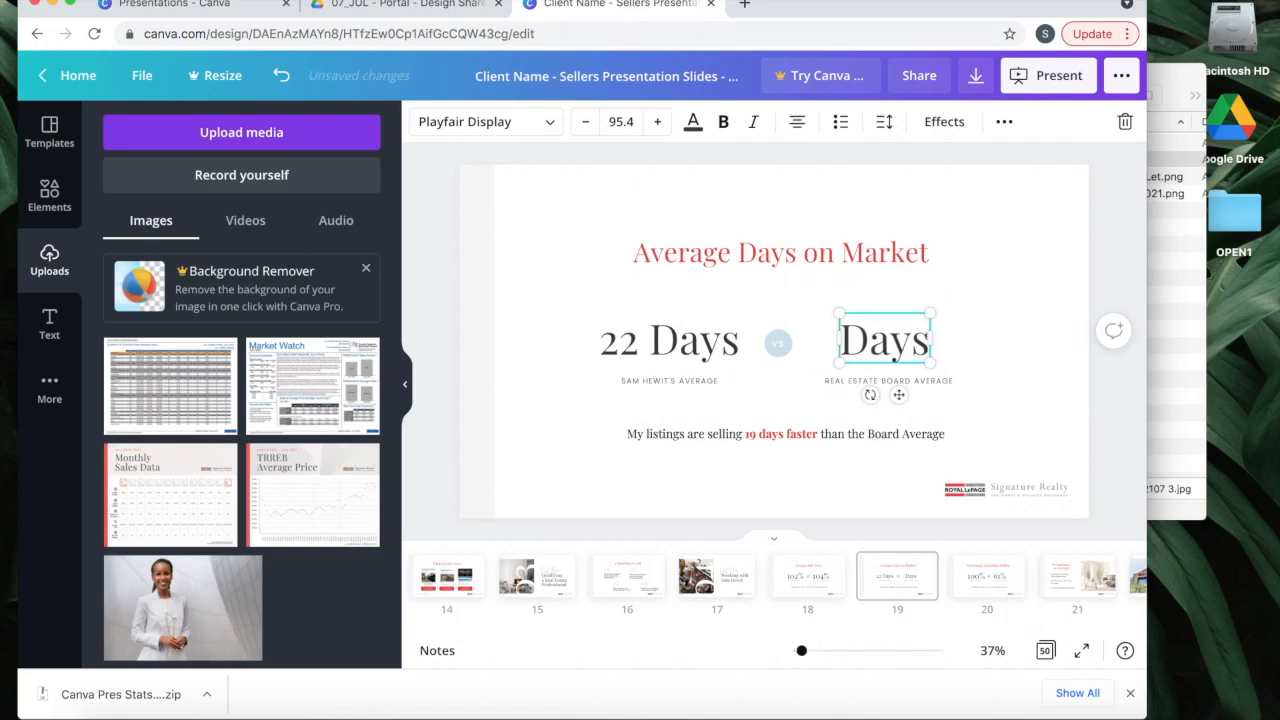
text(15)
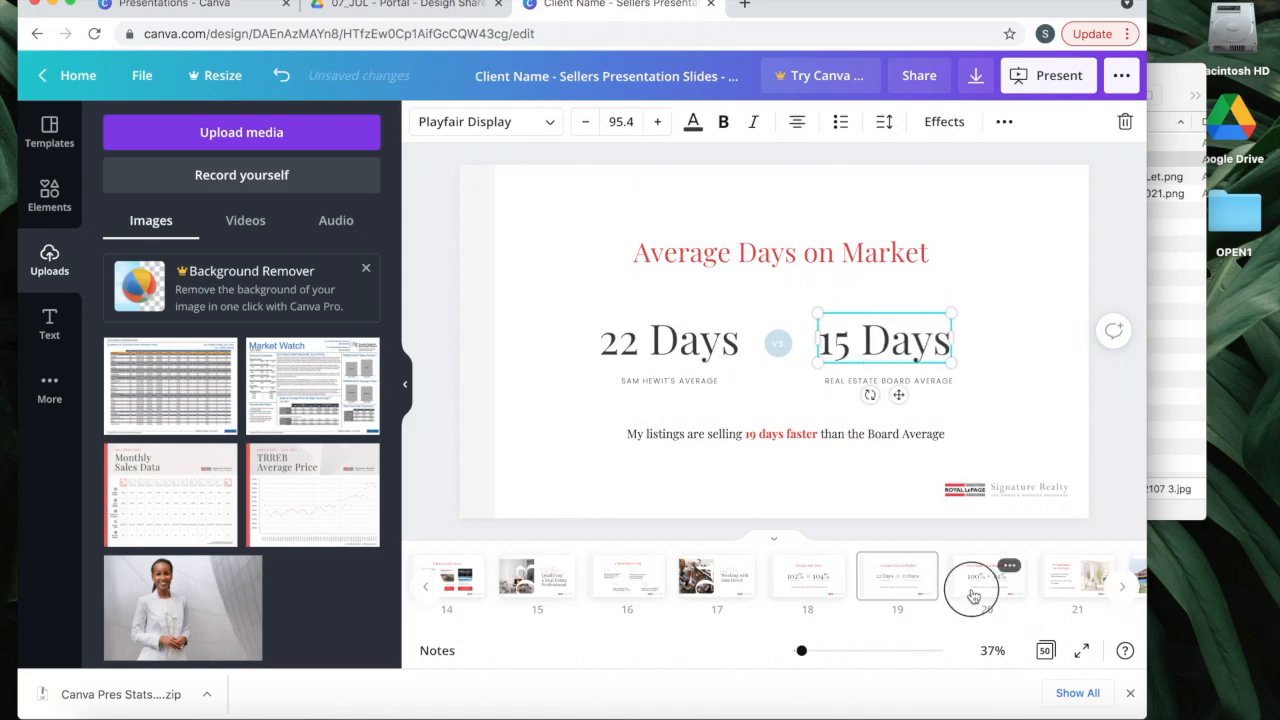
- Set the real estate board average on slide 20's Percentage of Listings Selling comparison to 75%, checking it against slide 10
click(972, 596)
click(879, 345)
drag(880, 345, 830, 345)
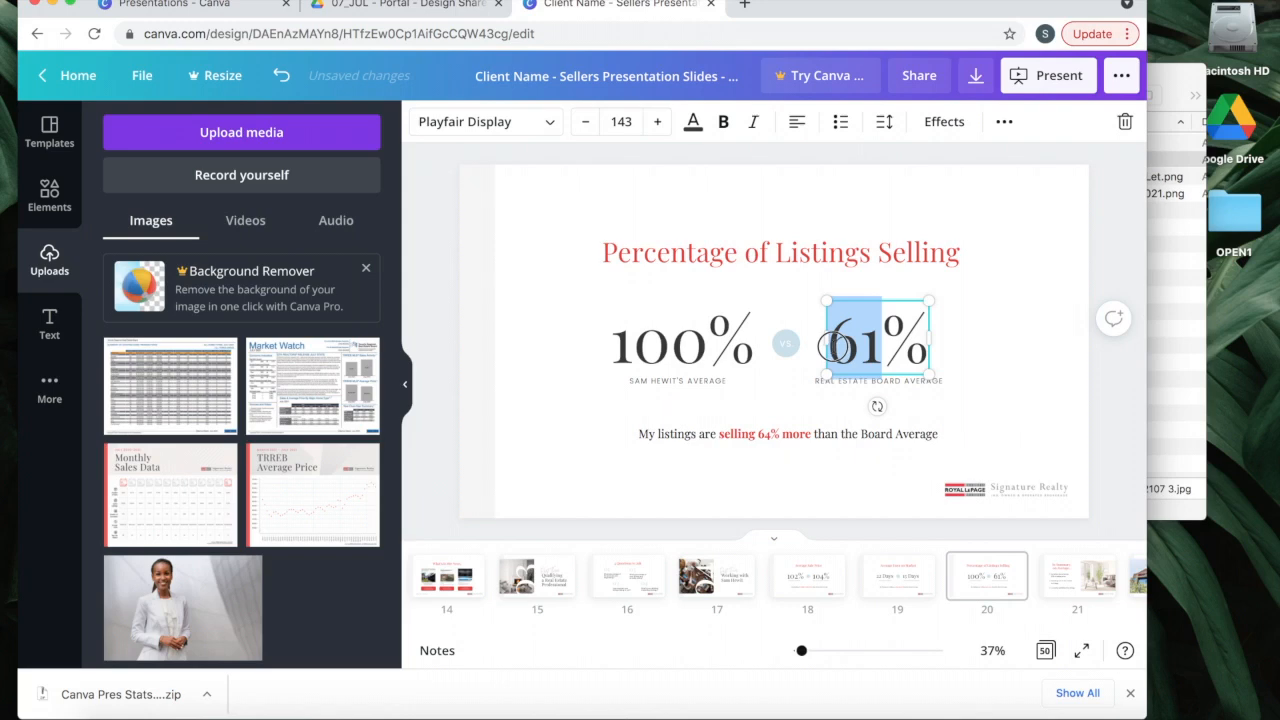
text(7)
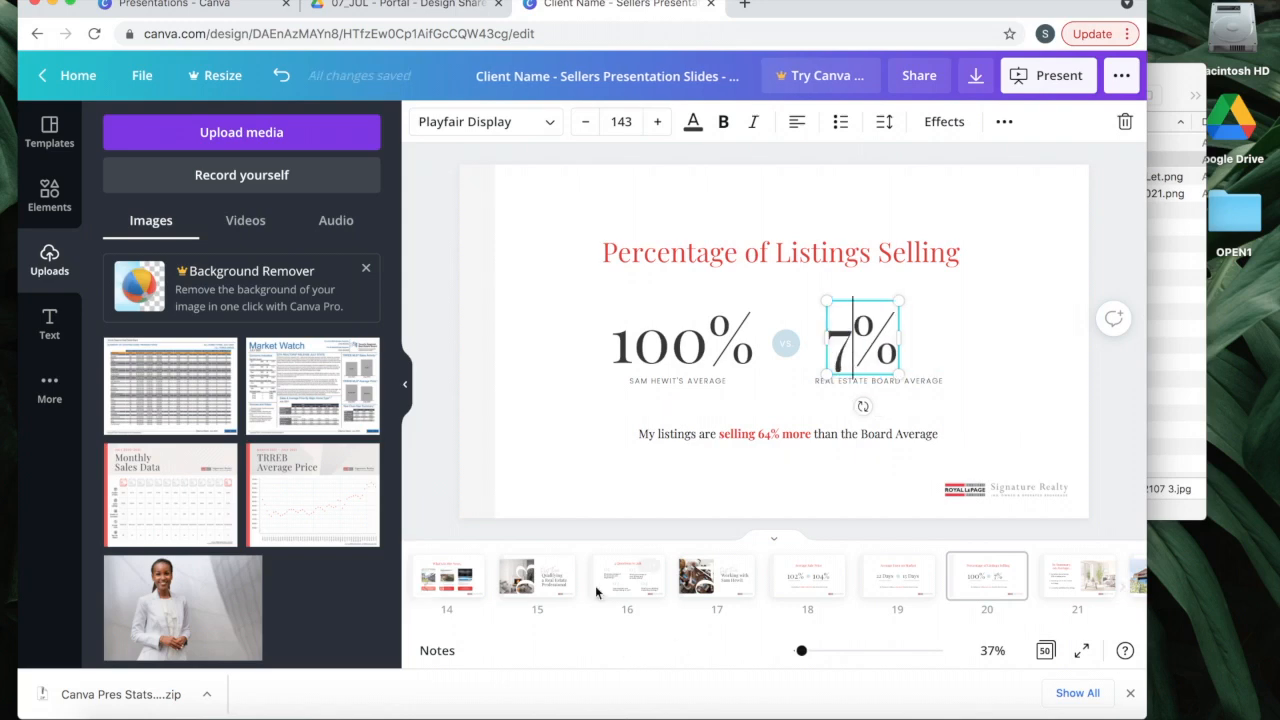
scroll(595, 585, left, 8)
scroll(595, 585, right, 8)
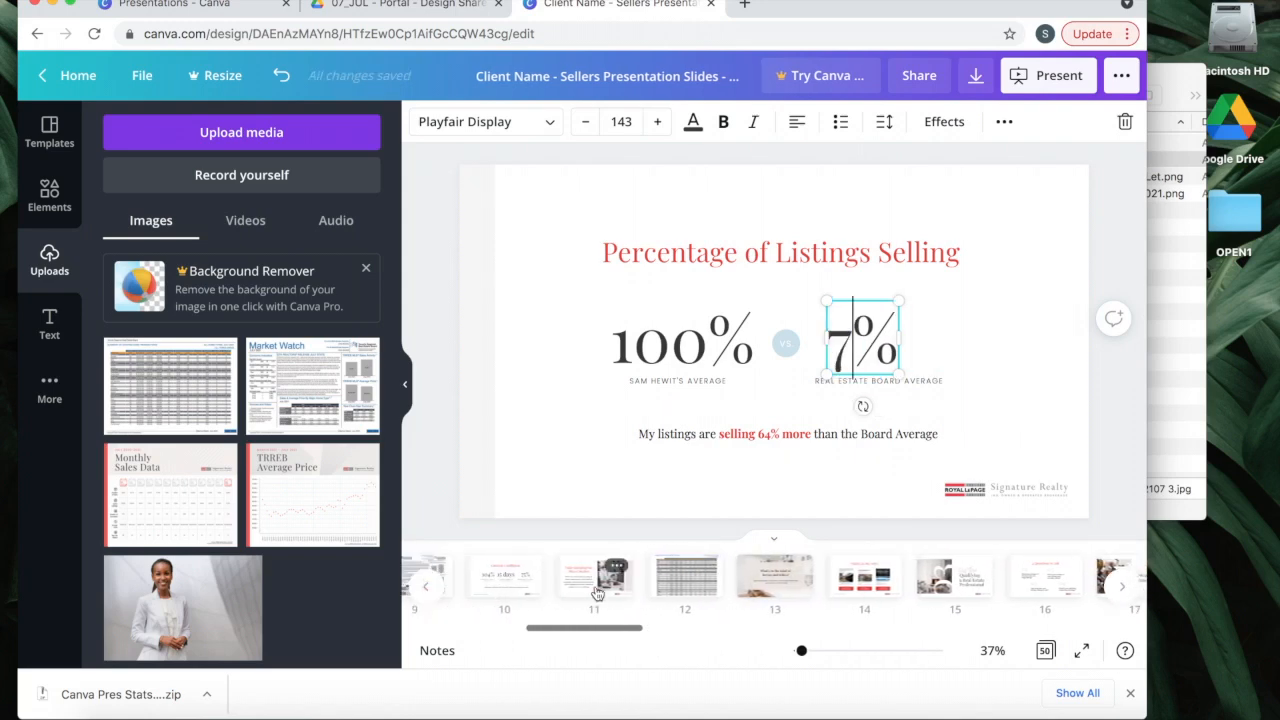
text(5)
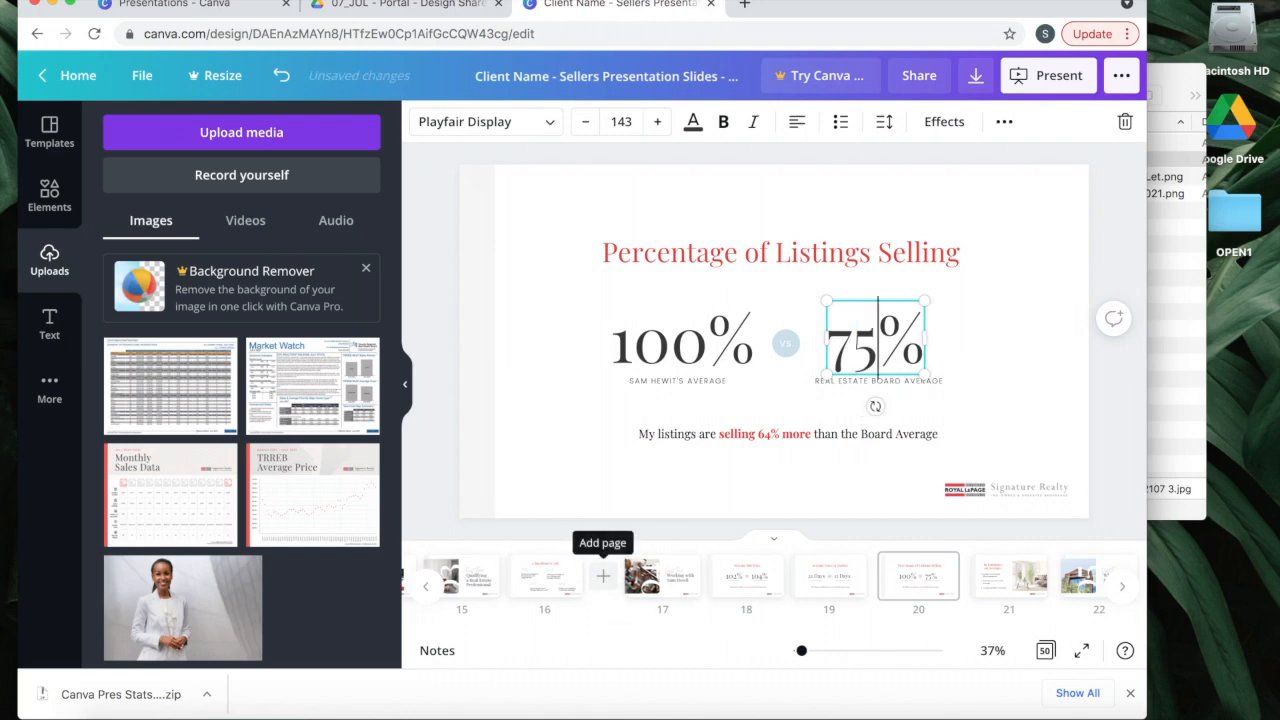
click(1002, 409)
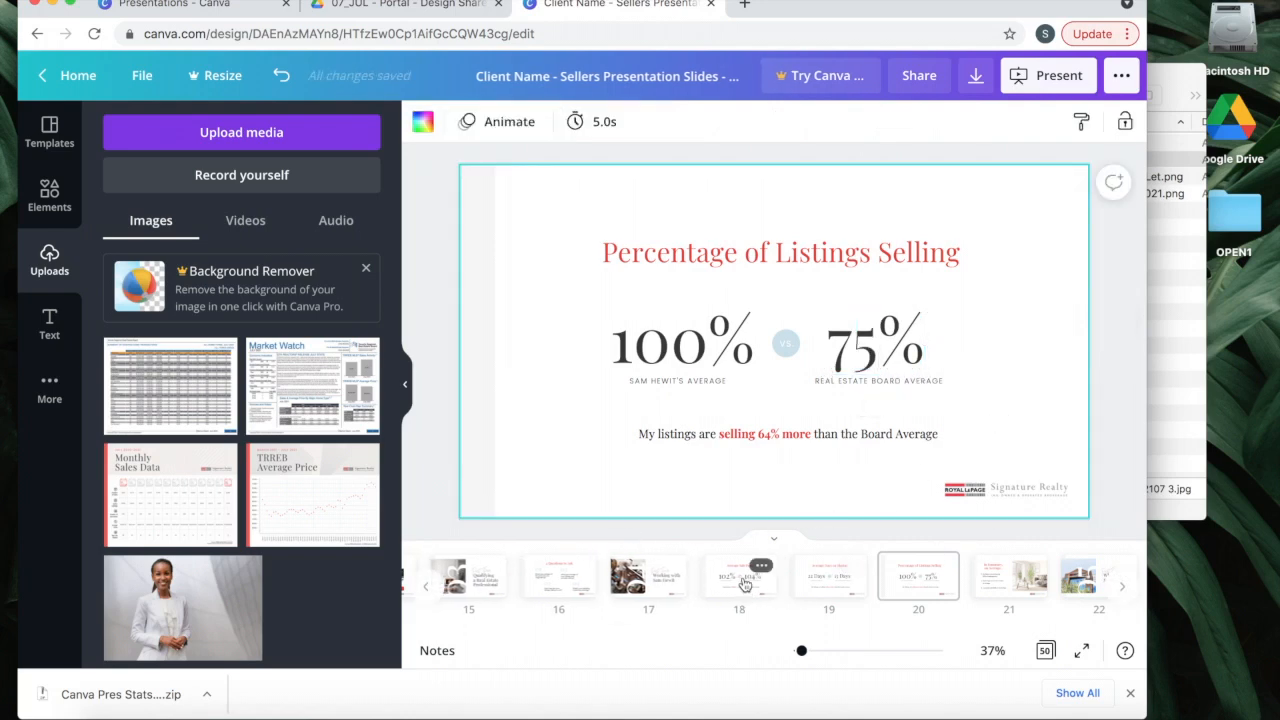
- Replace the agent's name in the label under slide 20's 100% figure so it reads AGENT NAME'S AVERAGE
click(700, 350)
click(702, 350)
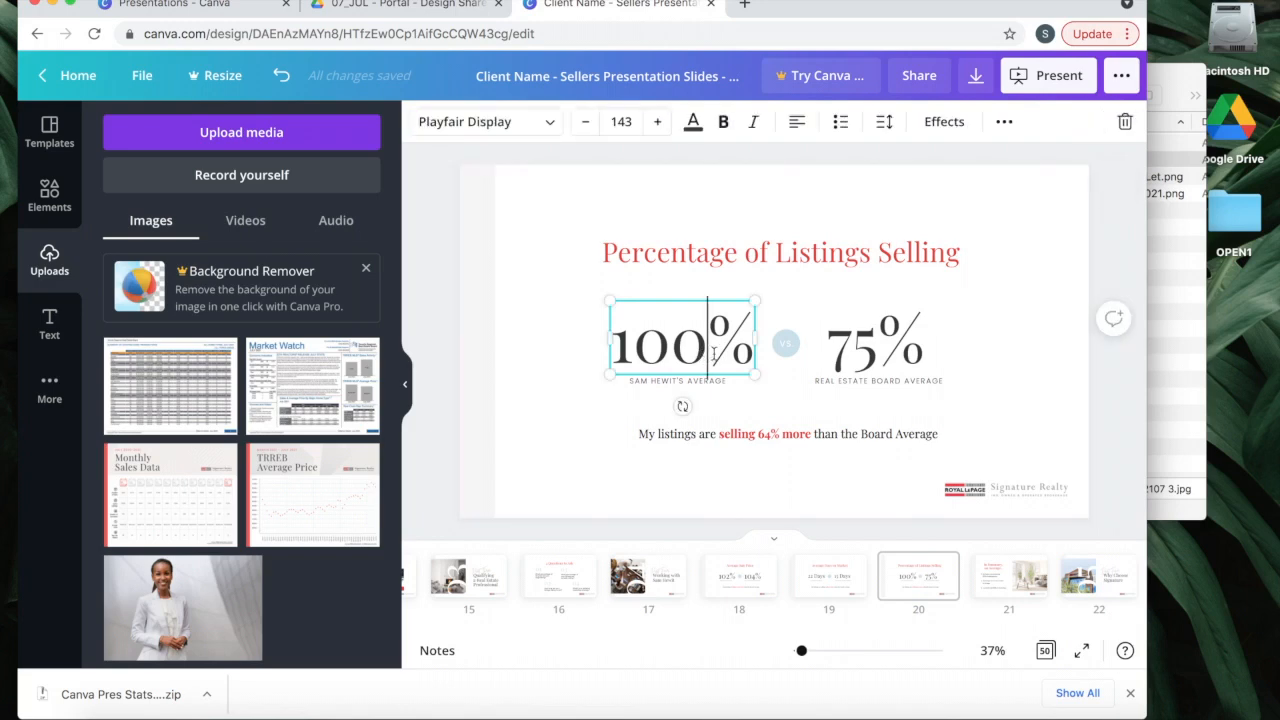
click(674, 380)
drag(683, 380, 630, 380)
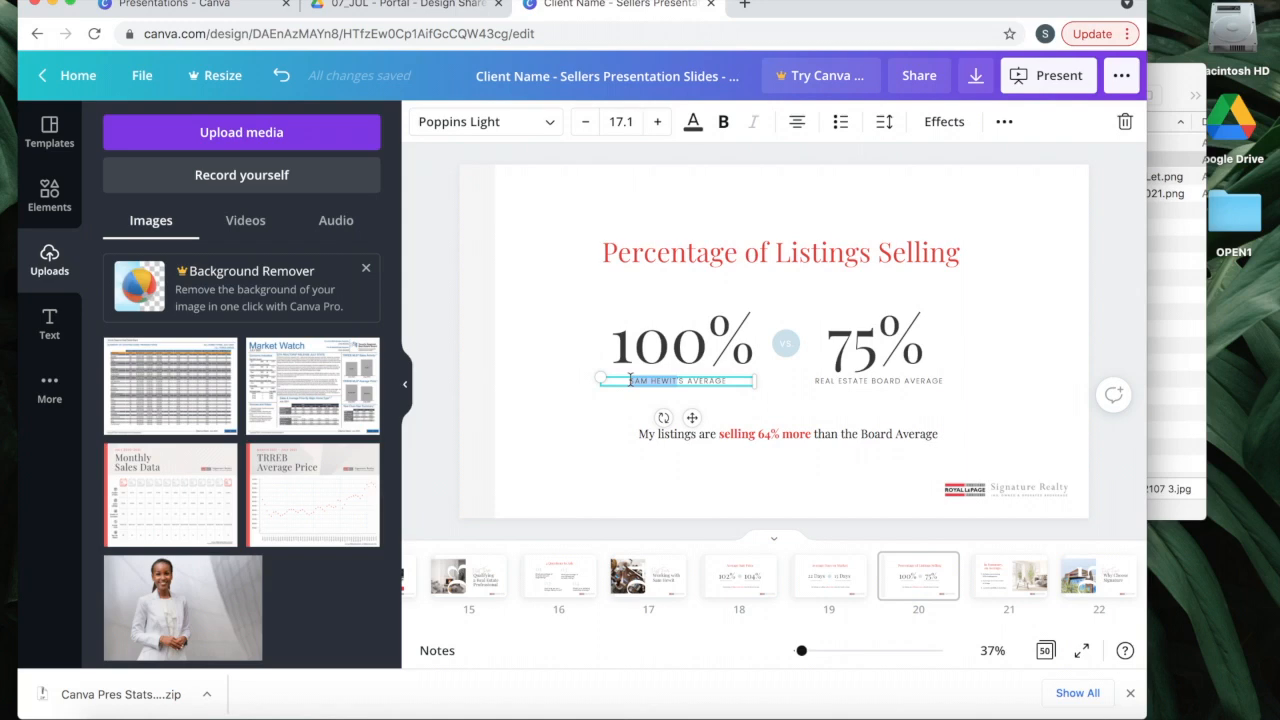
text(AGENT NAME'S)
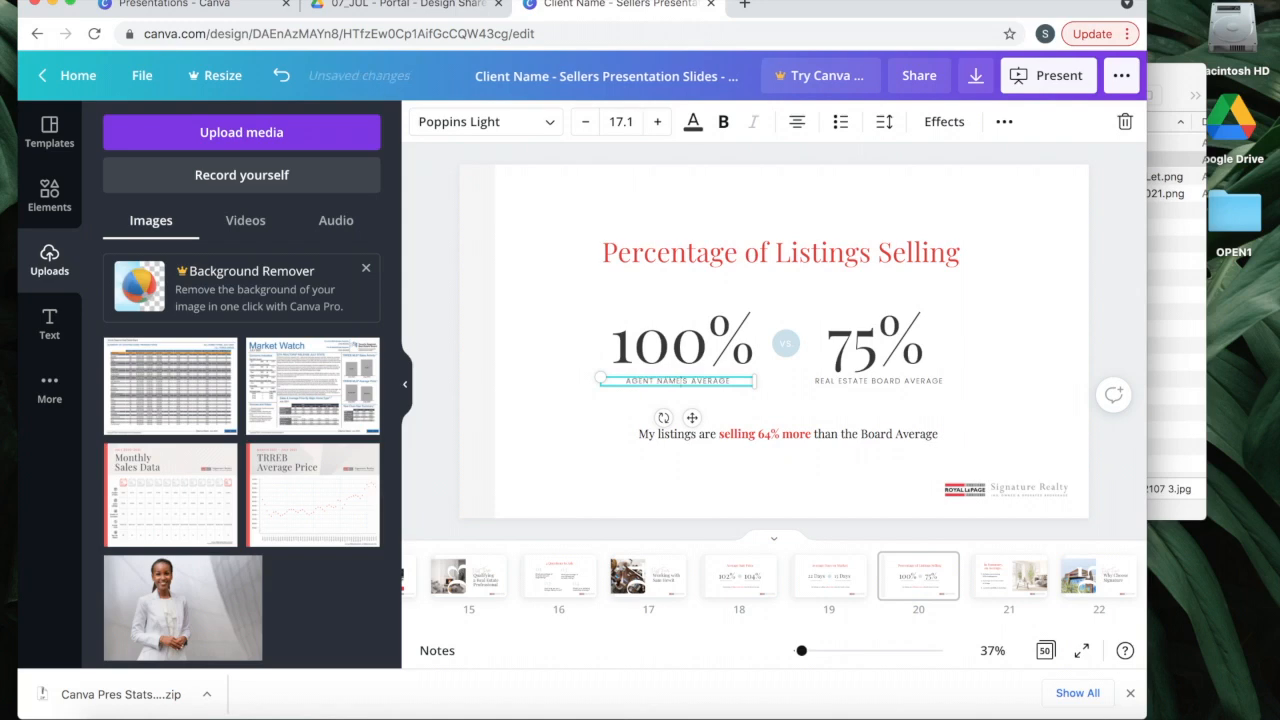
- Update the comparison sentence on slide 20 to say the listings are selling 25% more than the Board Average
click(829, 581)
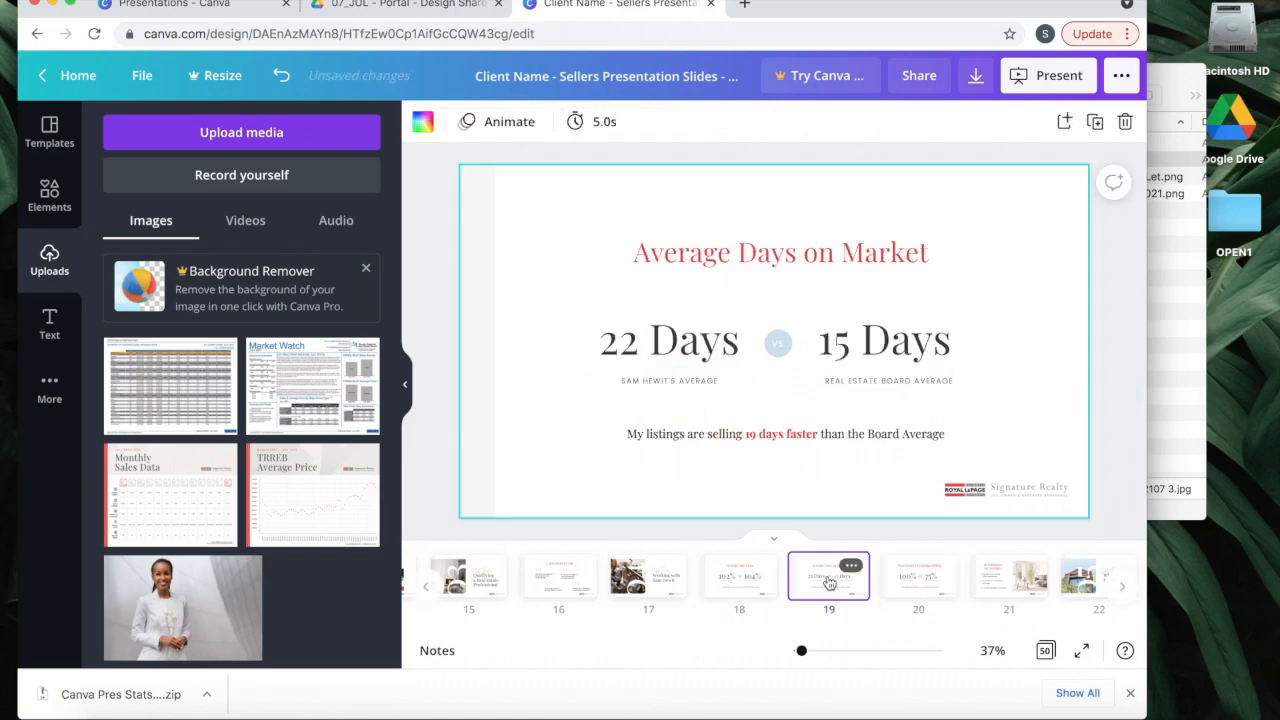
click(908, 590)
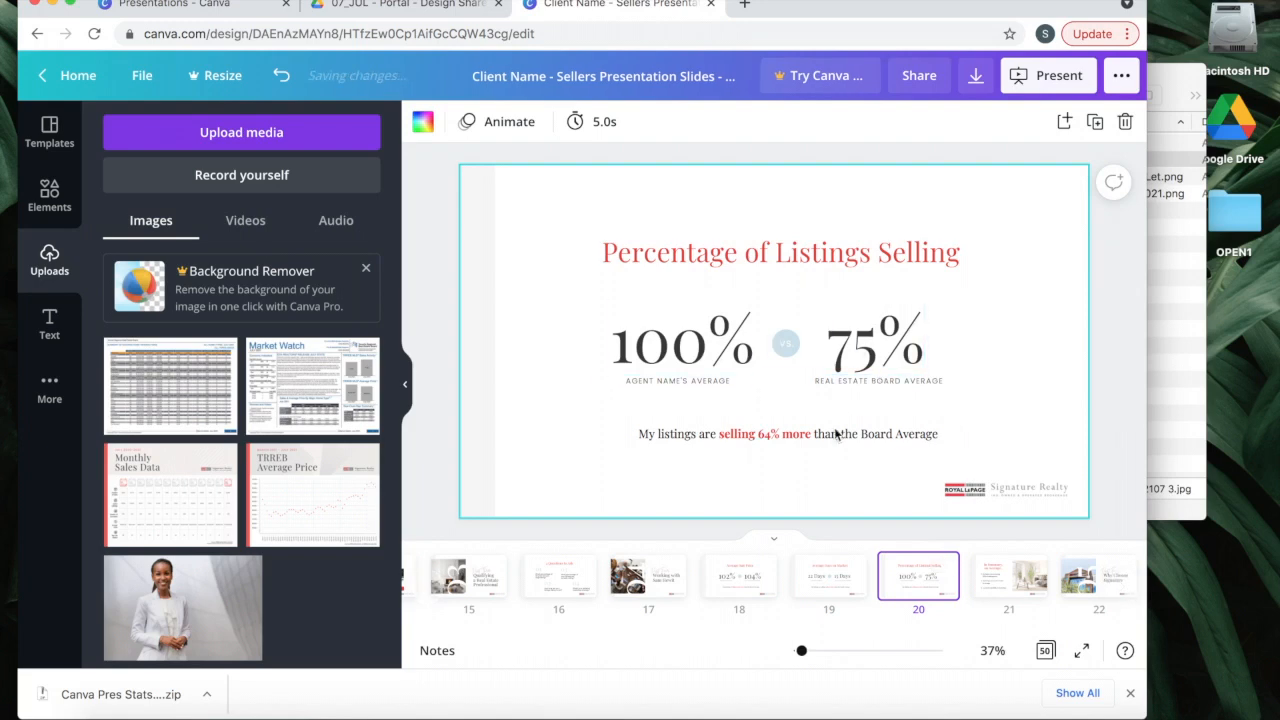
click(762, 431)
drag(771, 431, 759, 434)
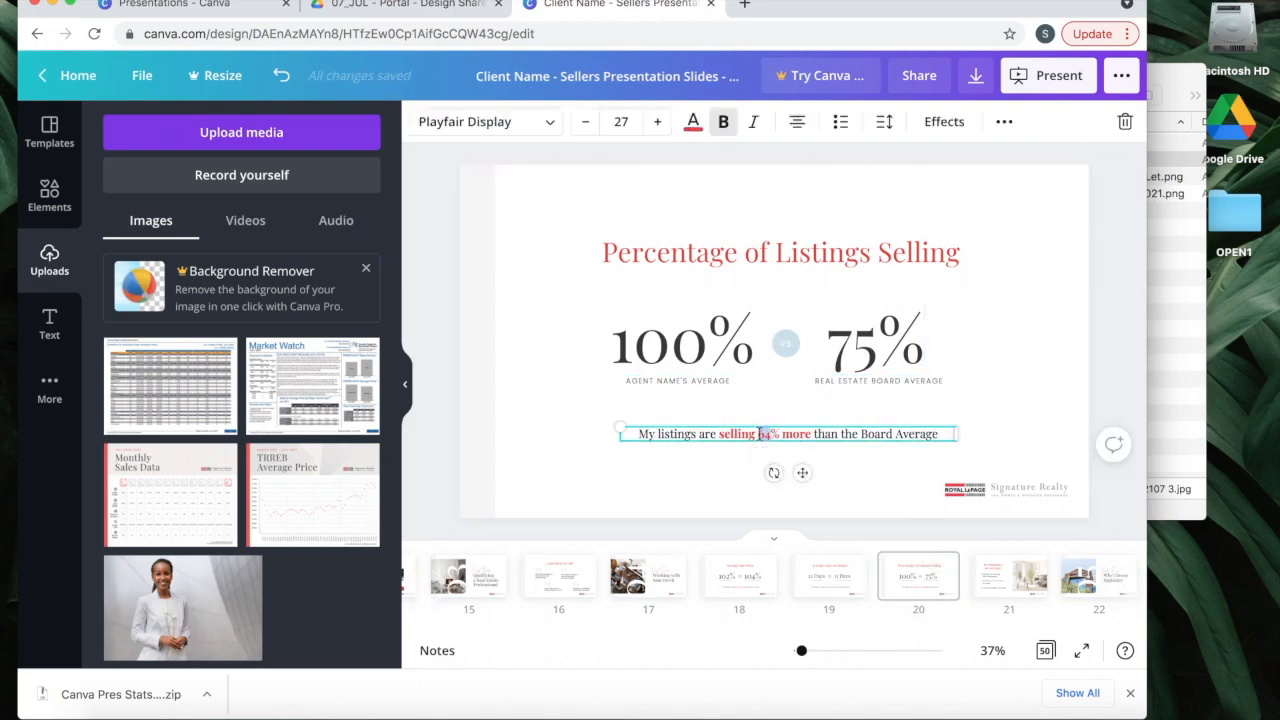
text(25)
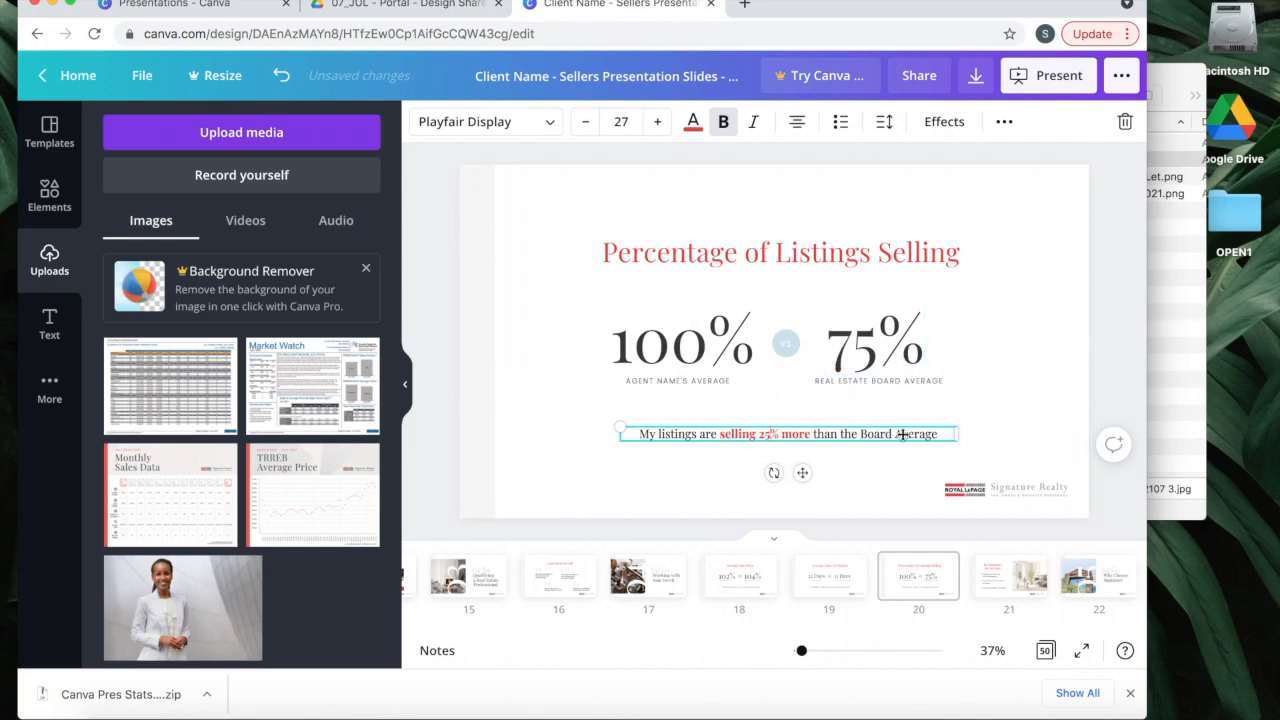
- Set the agent's average on slide 19's Average Days on Market comparison to 10 Days
click(827, 591)
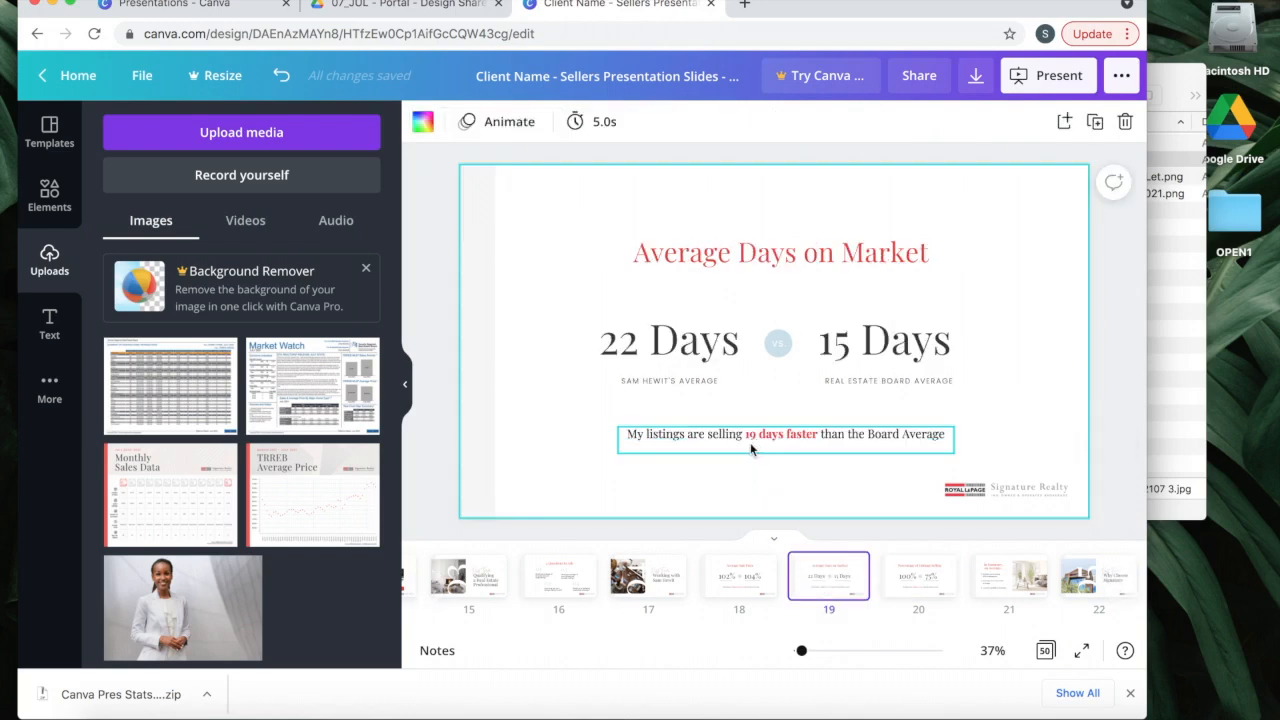
click(631, 345)
click(641, 343)
drag(641, 343, 592, 343)
text(10)
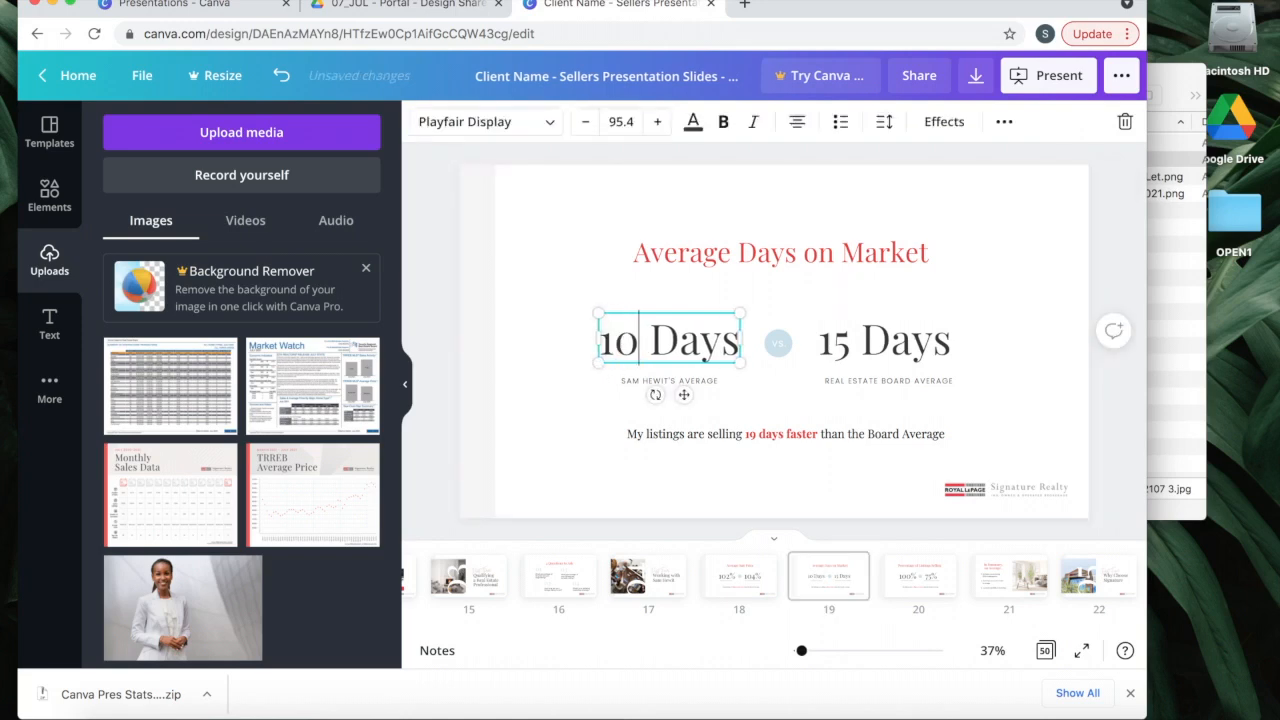
- Replace the agent's name in the label under slide 19's 10 Days figure so it reads AGENT NAME'S AVERAGE
click(665, 382)
drag(669, 380, 634, 380)
text(A)
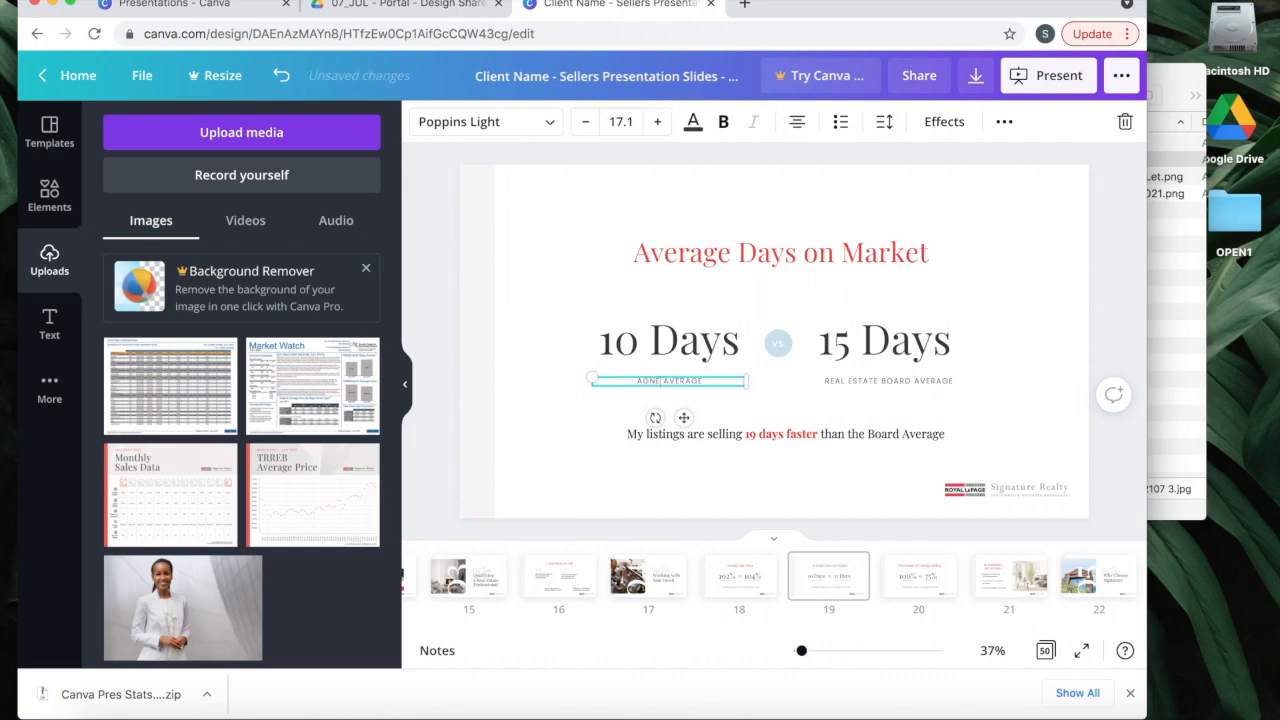
text(GENT NAME'S)
- Update the comparison sentence on slide 19 to say the listings are selling 5 days faster than the Board Average
click(763, 437)
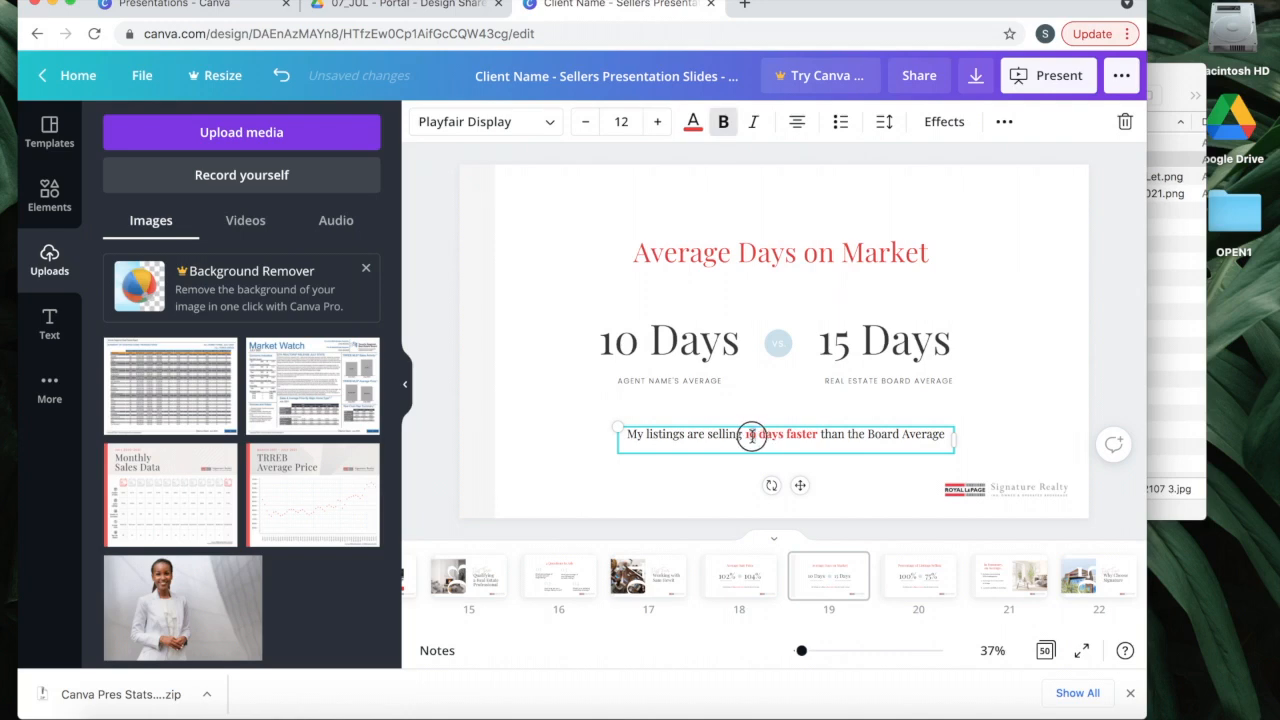
double_click(751, 434)
text(5)
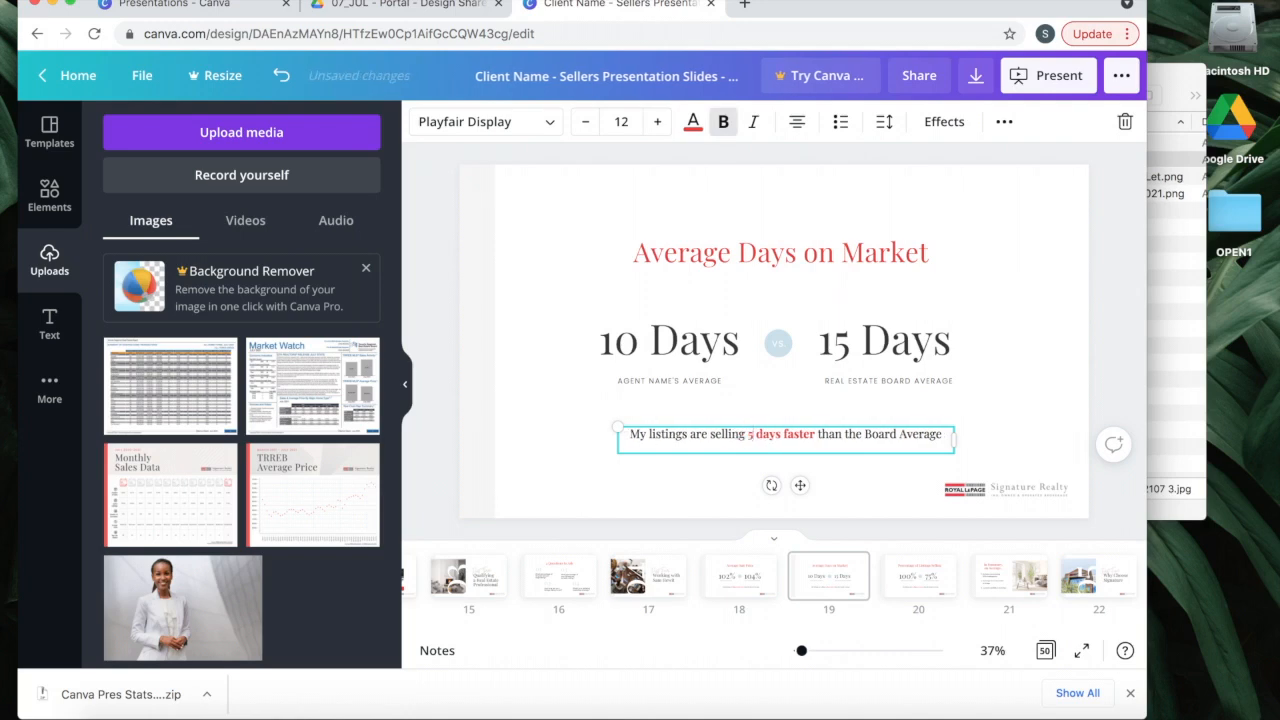
- Set the agent's average on slide 18's Average Sale Price comparison to 105% and its sentence to 1% Higher Sale Price
click(760, 597)
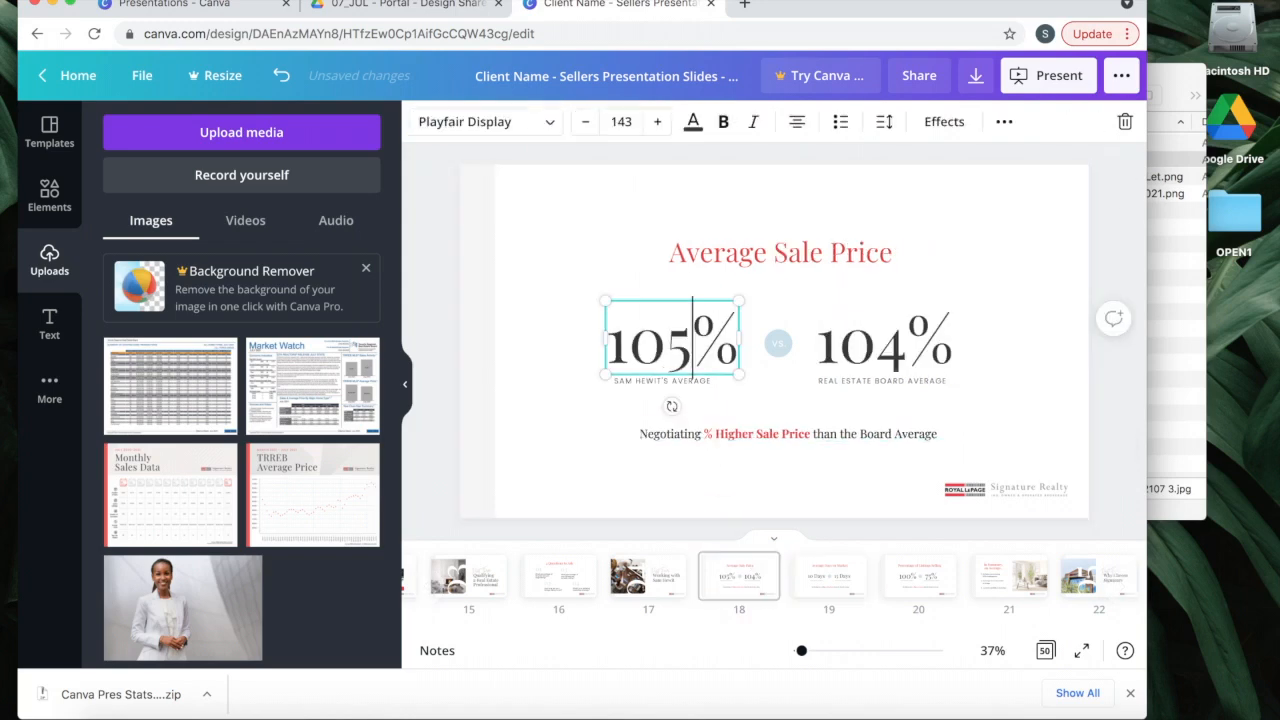
click(704, 434)
text(1)
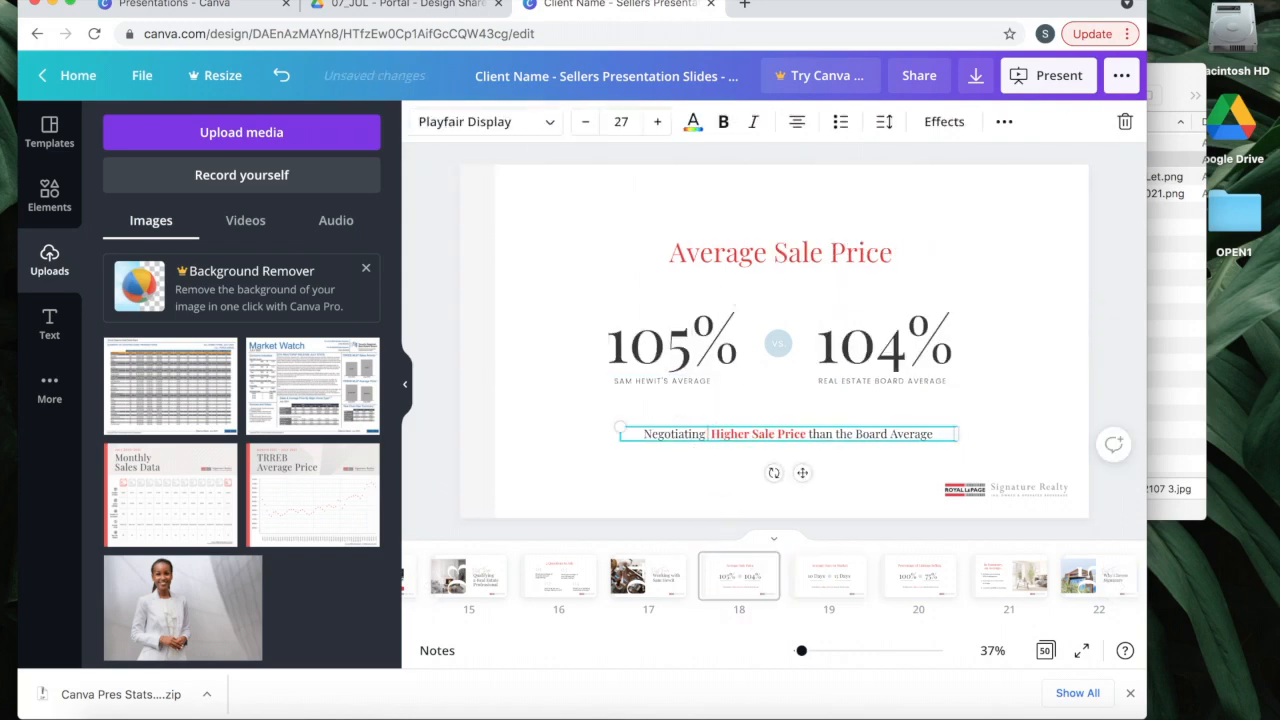
click(713, 471)
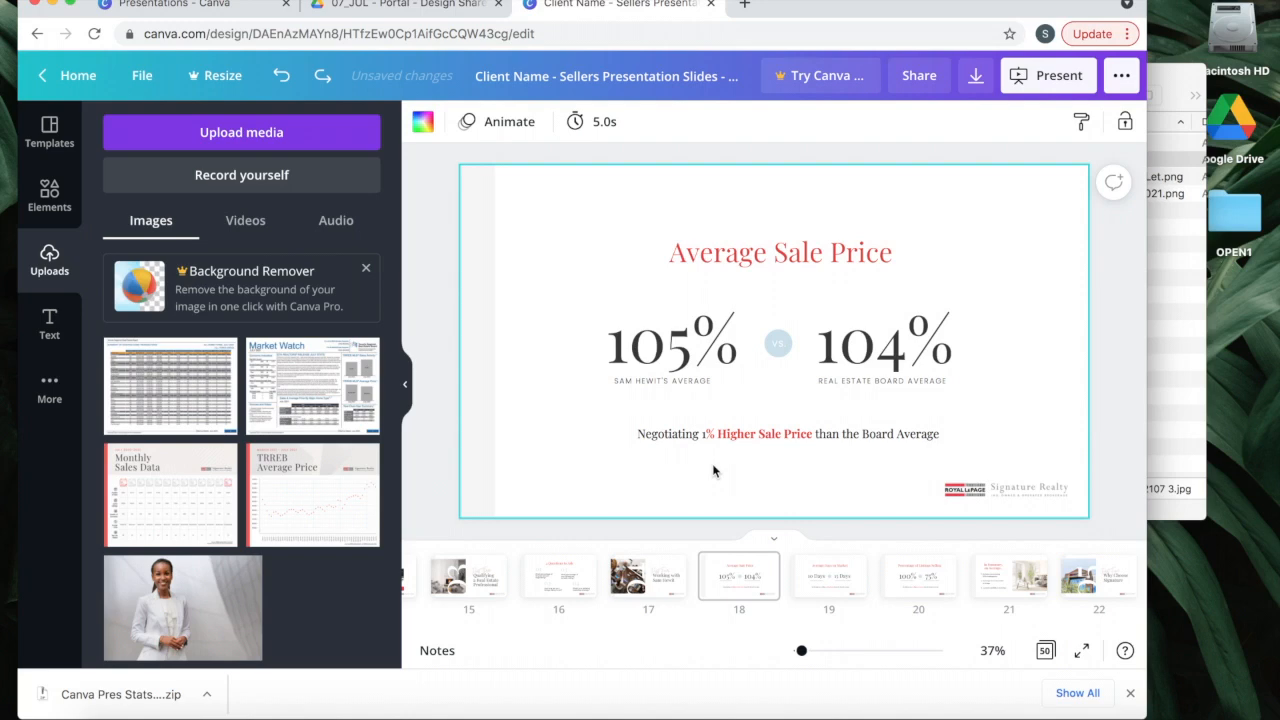
- Set the first bullet of slide 21's In Summary list to 105% of asking price
scroll(800, 580, right, 2)
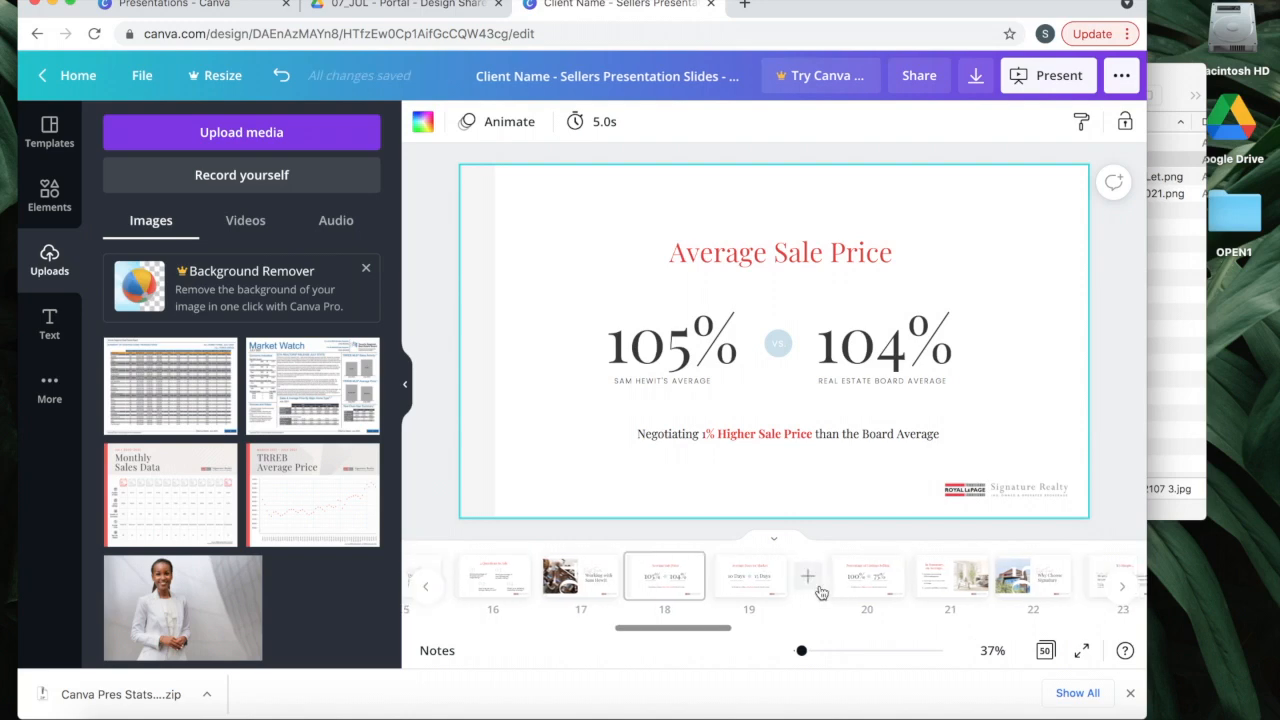
click(928, 590)
click(570, 350)
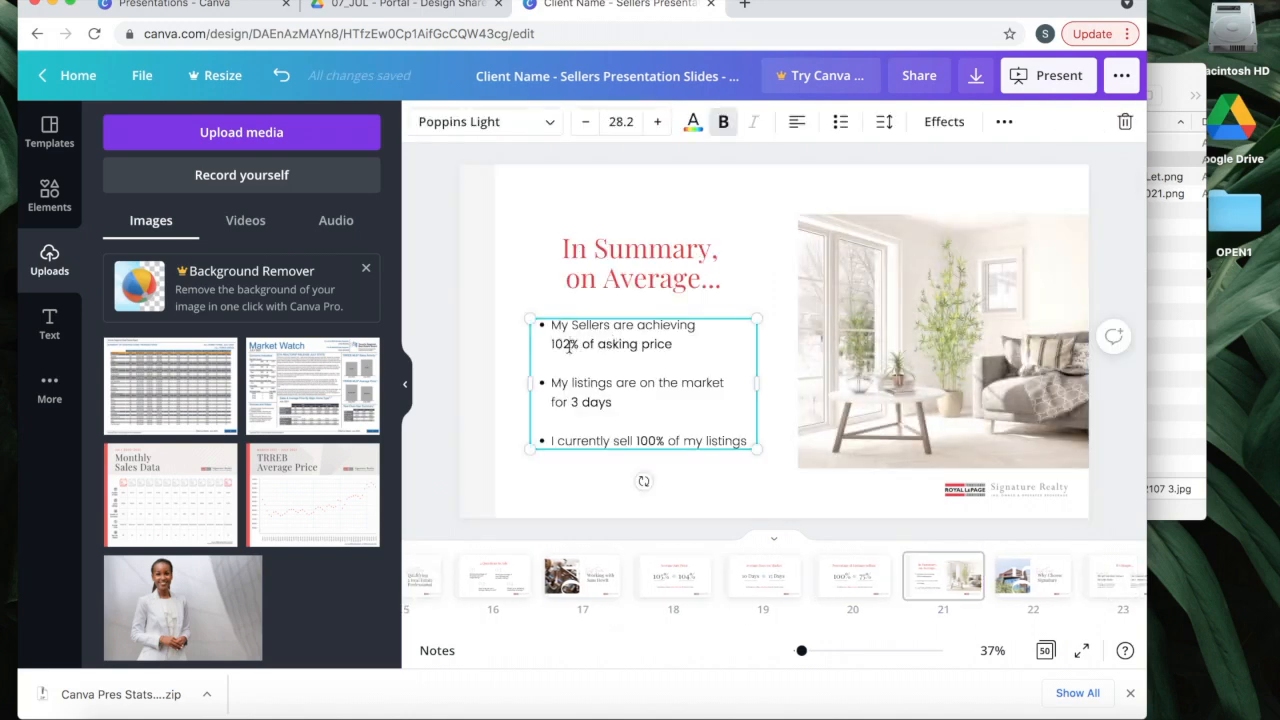
click(563, 352)
key(Delete)
text(5)
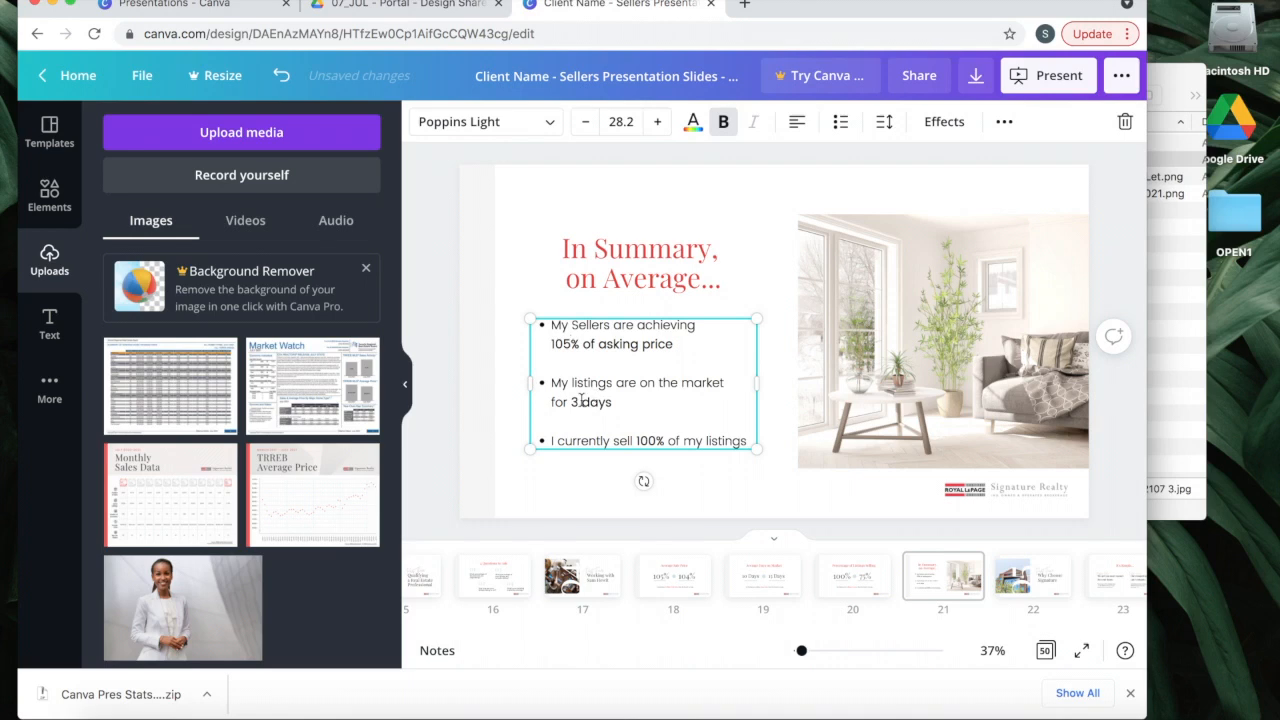
- Set the time on the market in slide 21's second summary bullet to 10 days
click(575, 401)
key(Delete)
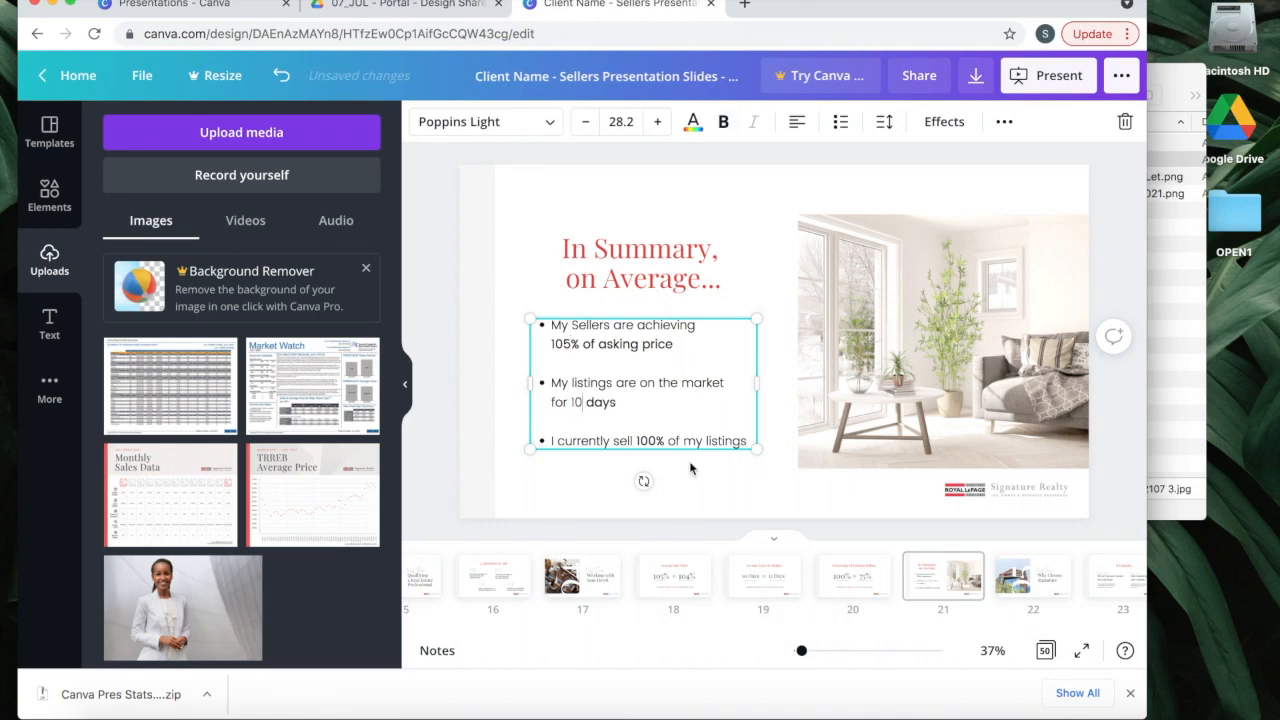
click(717, 516)
- Add a blank page after slide 3 and delete it again
scroll(757, 590, left, 10)
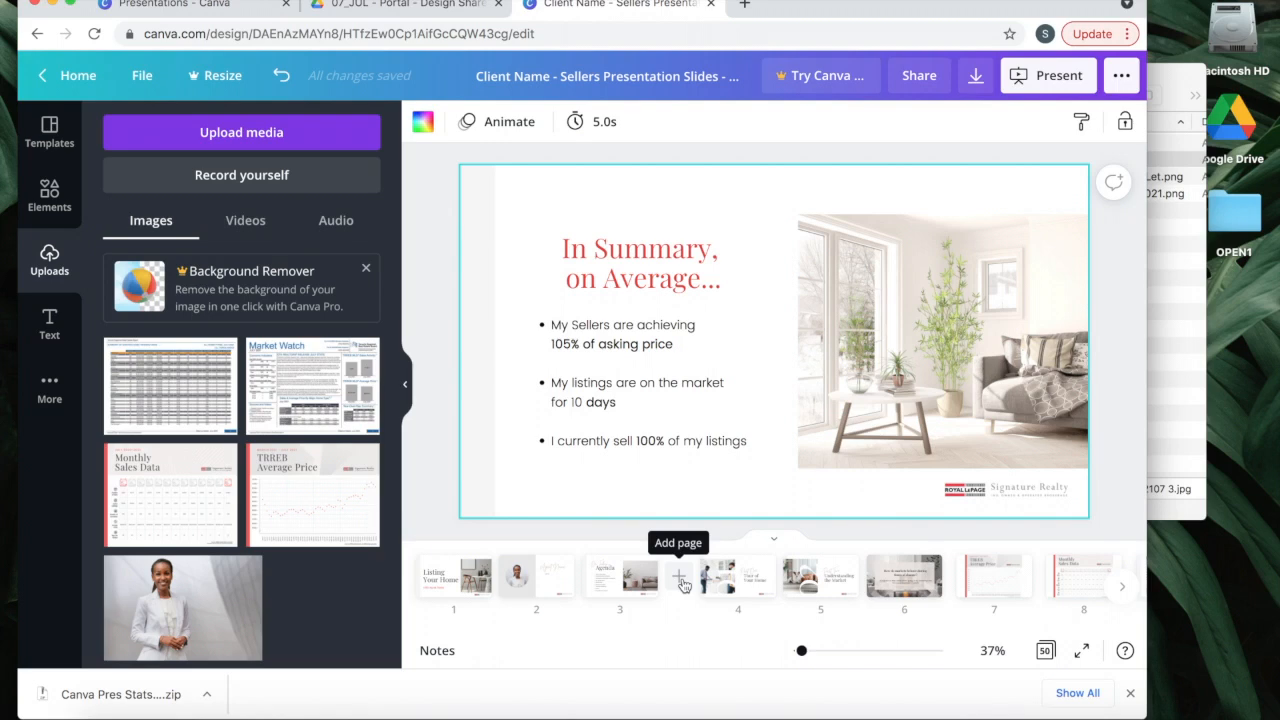
click(679, 578)
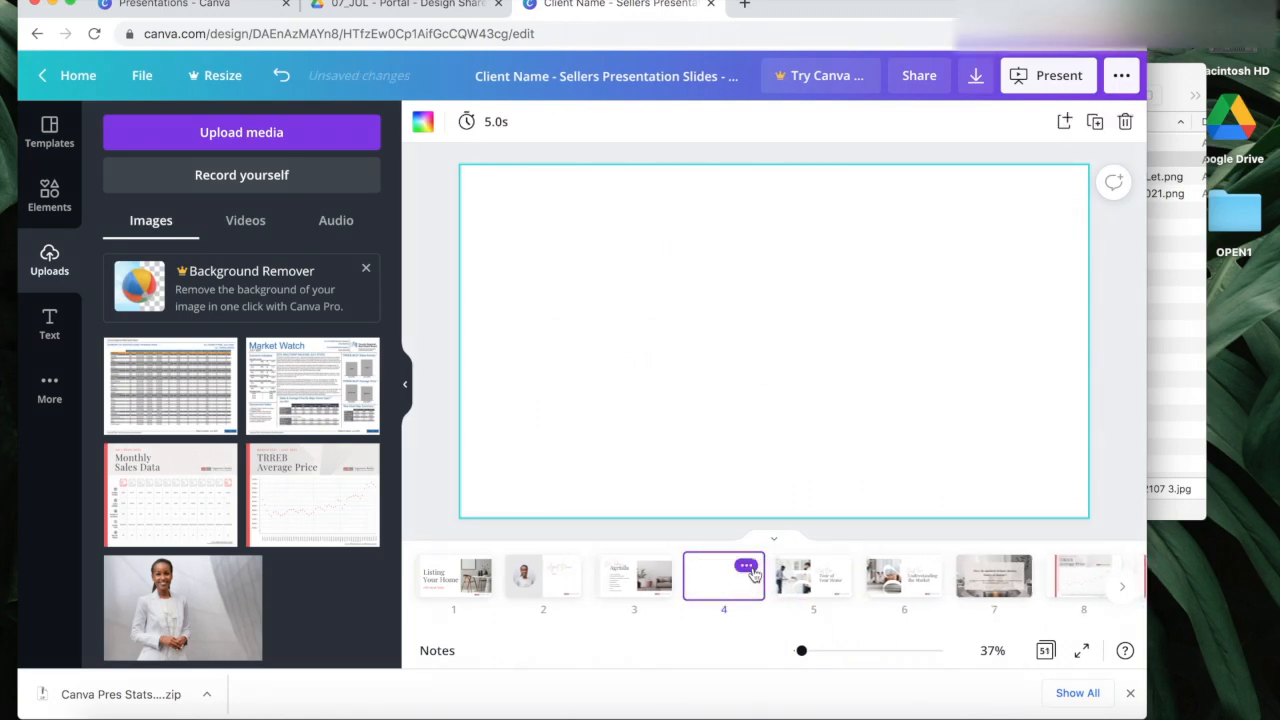
click(747, 567)
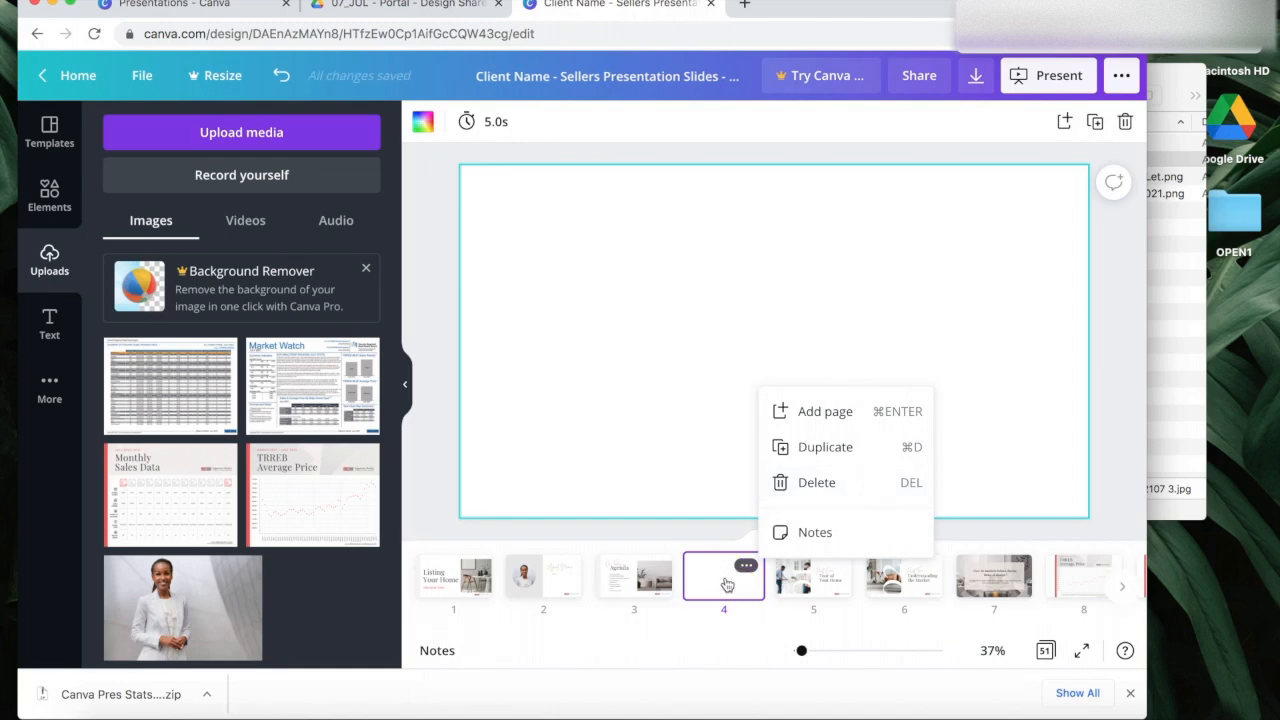
click(812, 482)
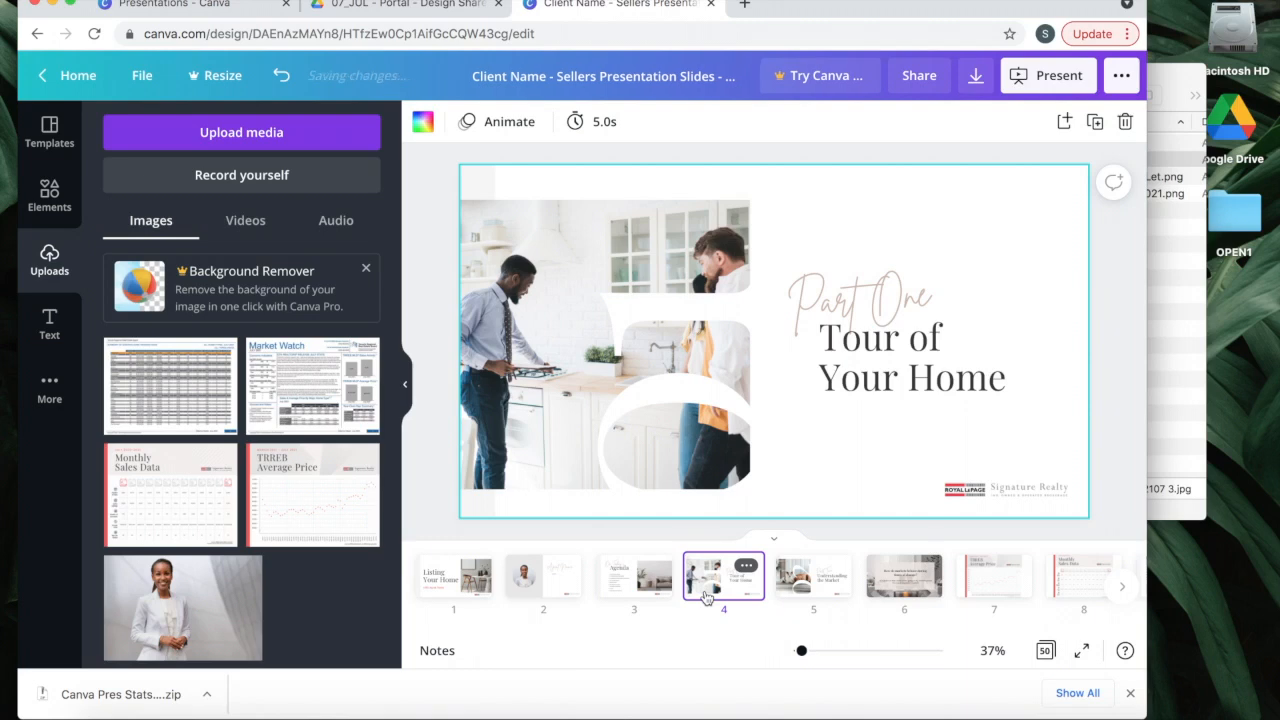
- Try deleting the Tour of Your Home slide, undo the deletion, and try duplicating the Understanding the Market slide
key(Delete)
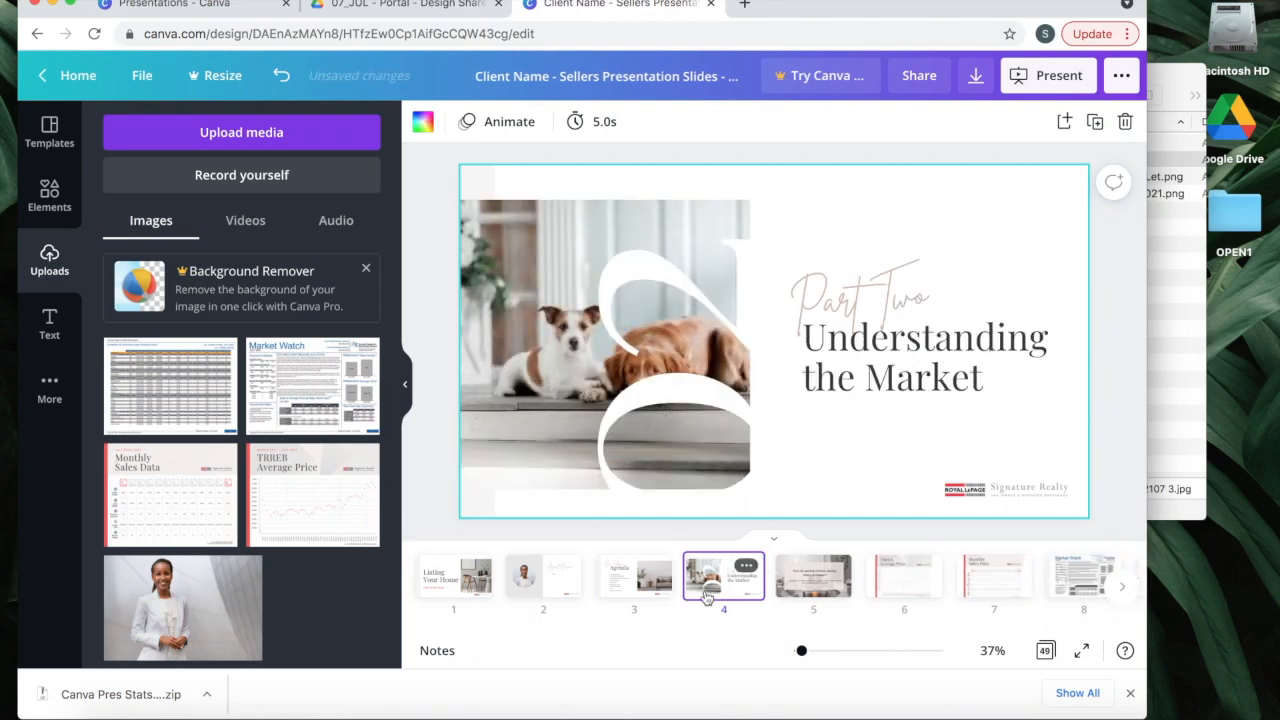
click(279, 76)
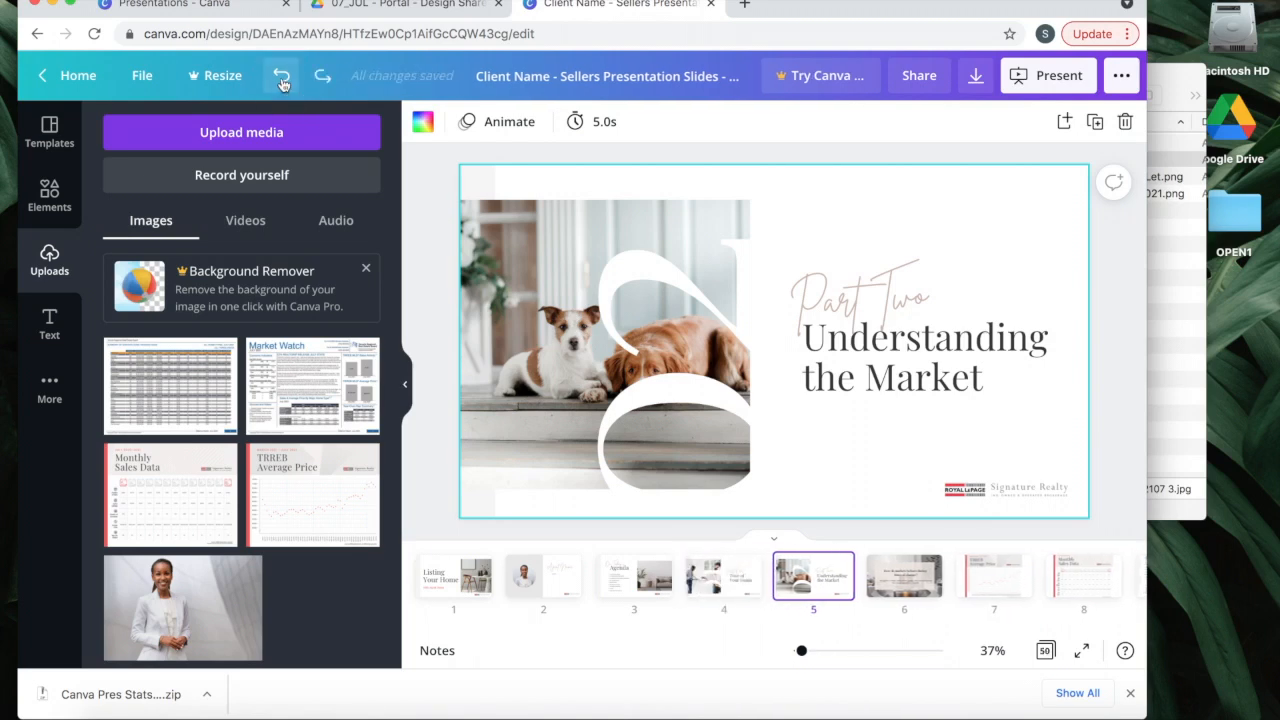
click(836, 568)
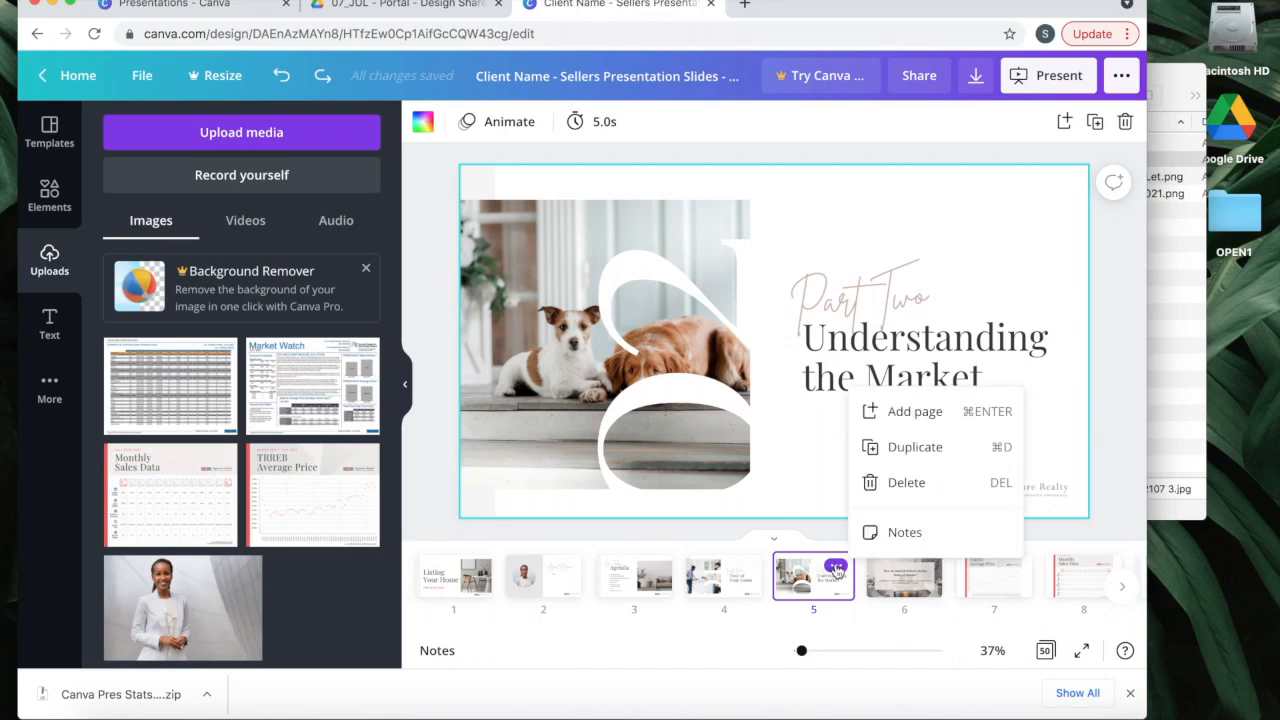
click(876, 455)
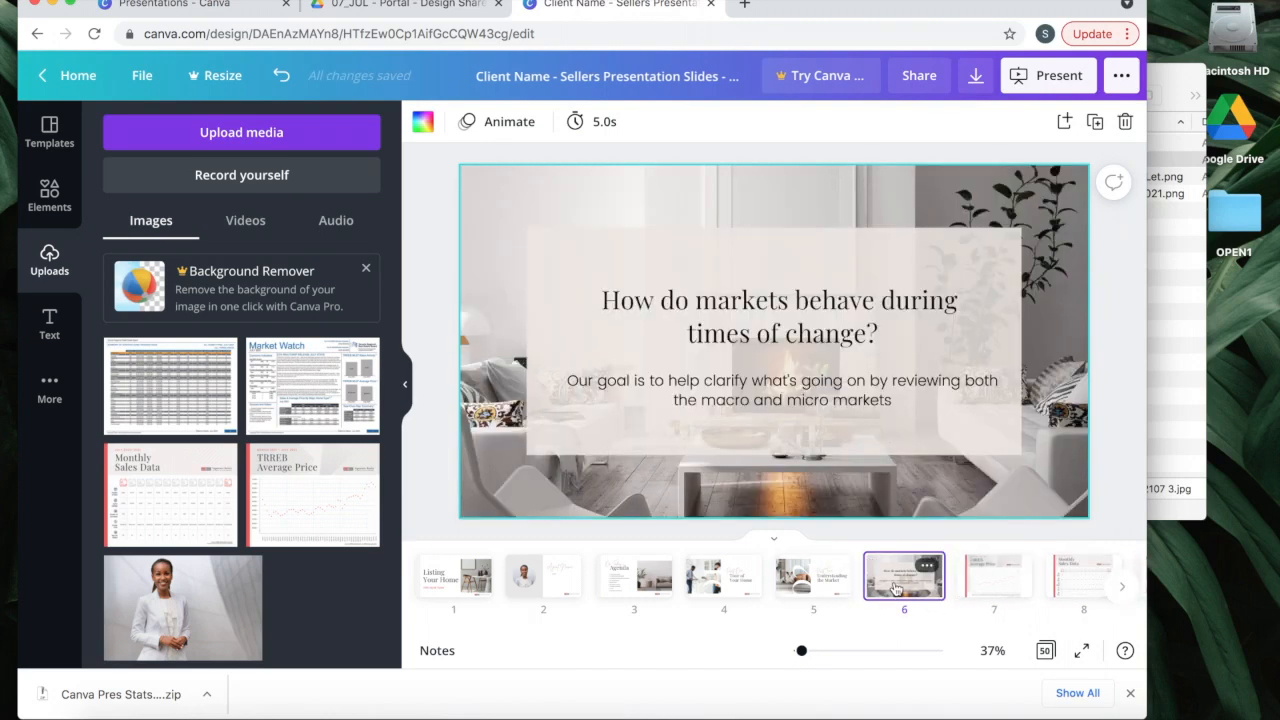
- Try reordering the "How do markets behave during times of change?" slide alone and slides 6 through 11 together as a group
drag(890, 583, 922, 589)
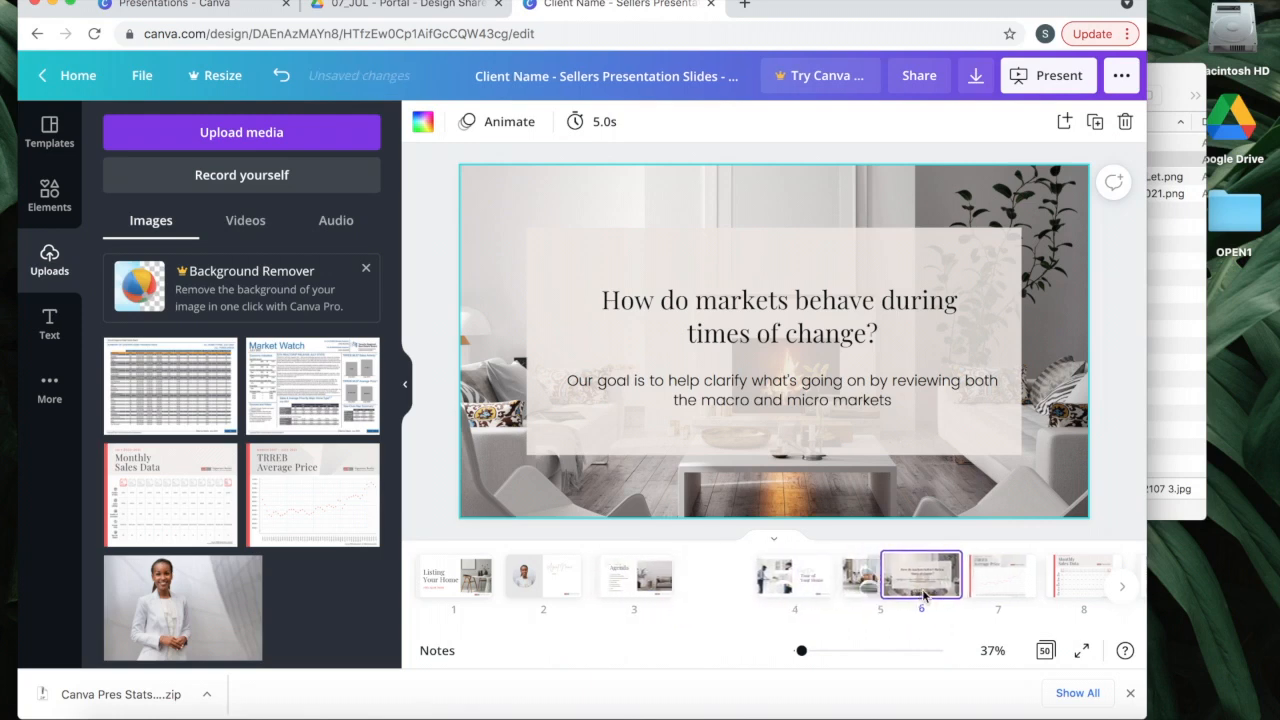
scroll(922, 590, right, 5)
scroll(924, 597, left, 5)
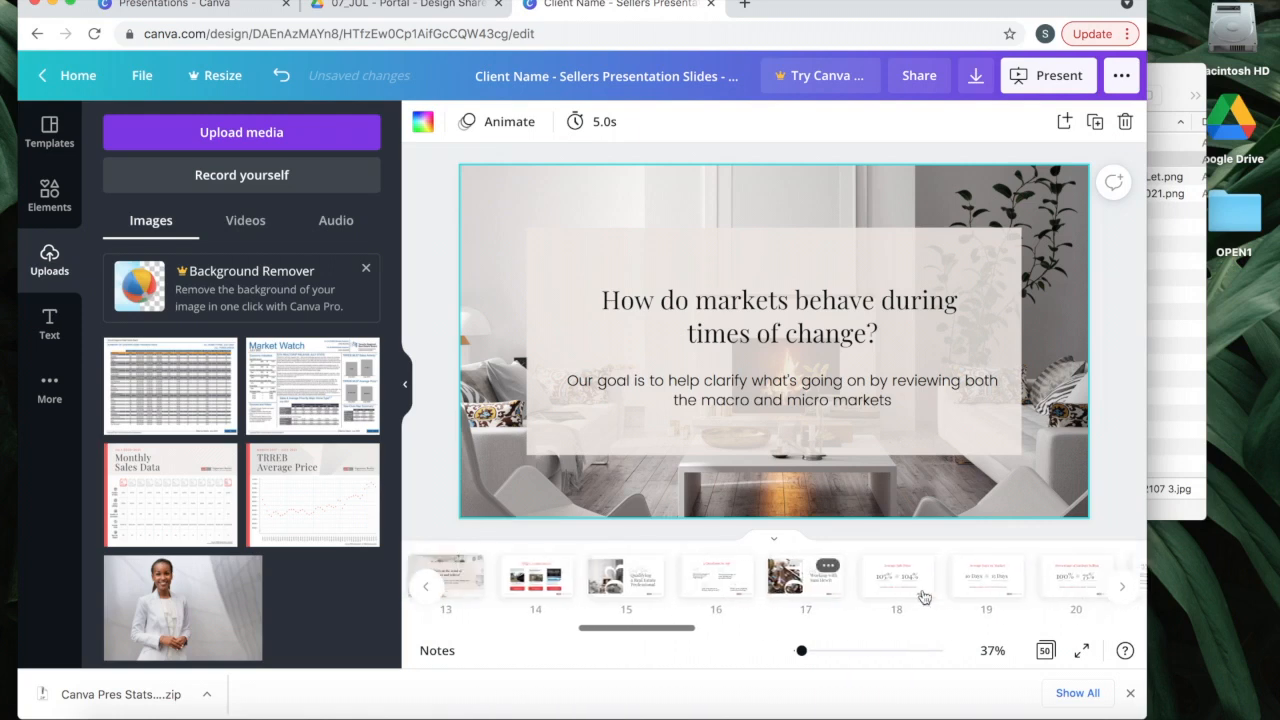
scroll(850, 607, right, 4)
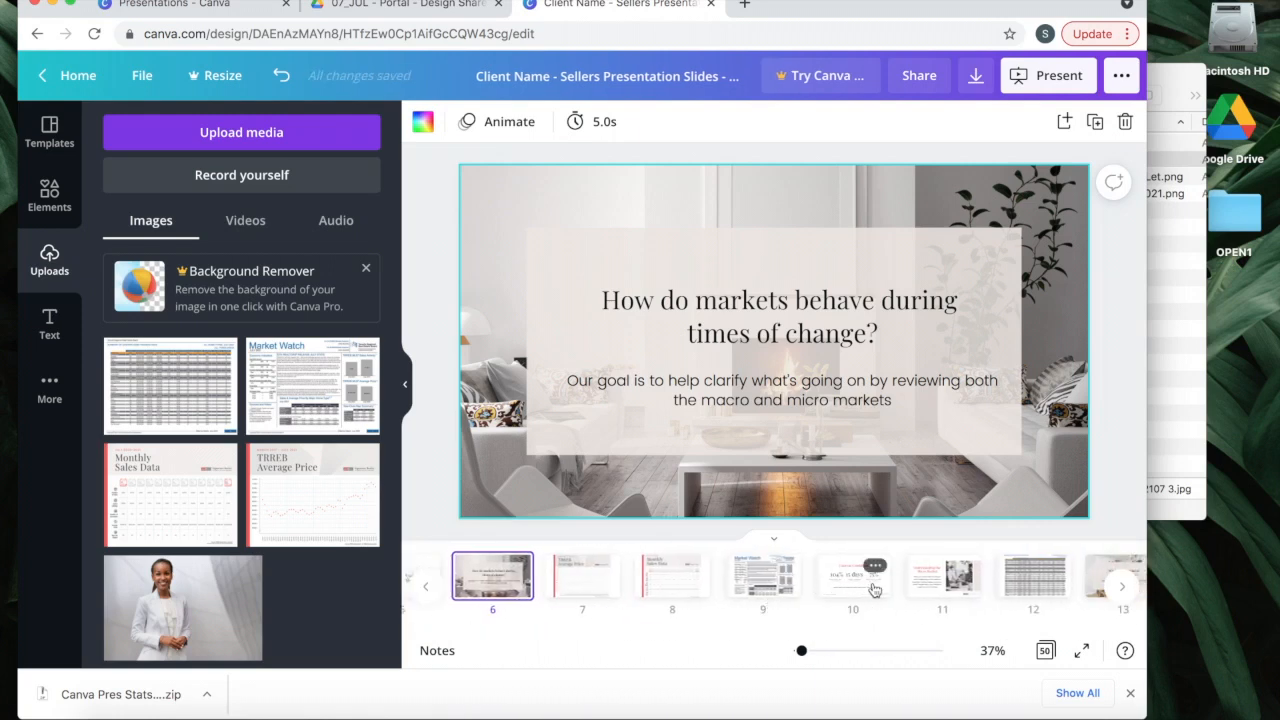
shift+click(930, 592)
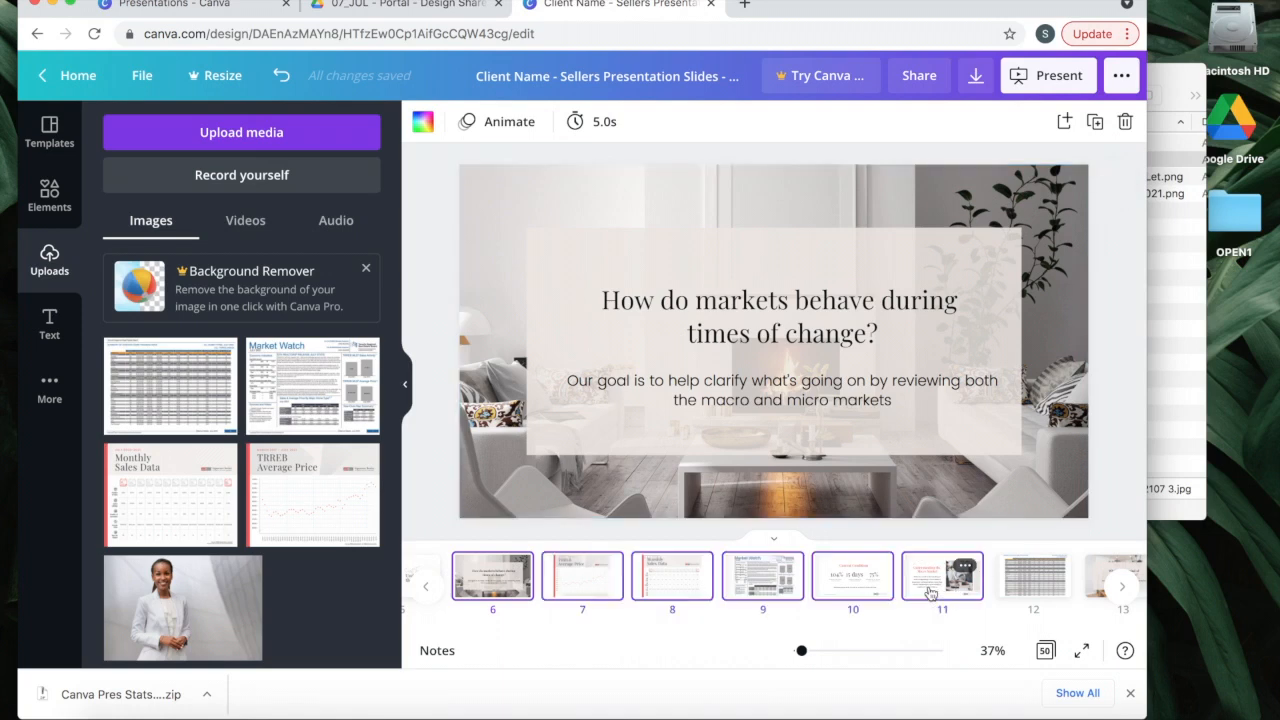
drag(828, 592, 1013, 601)
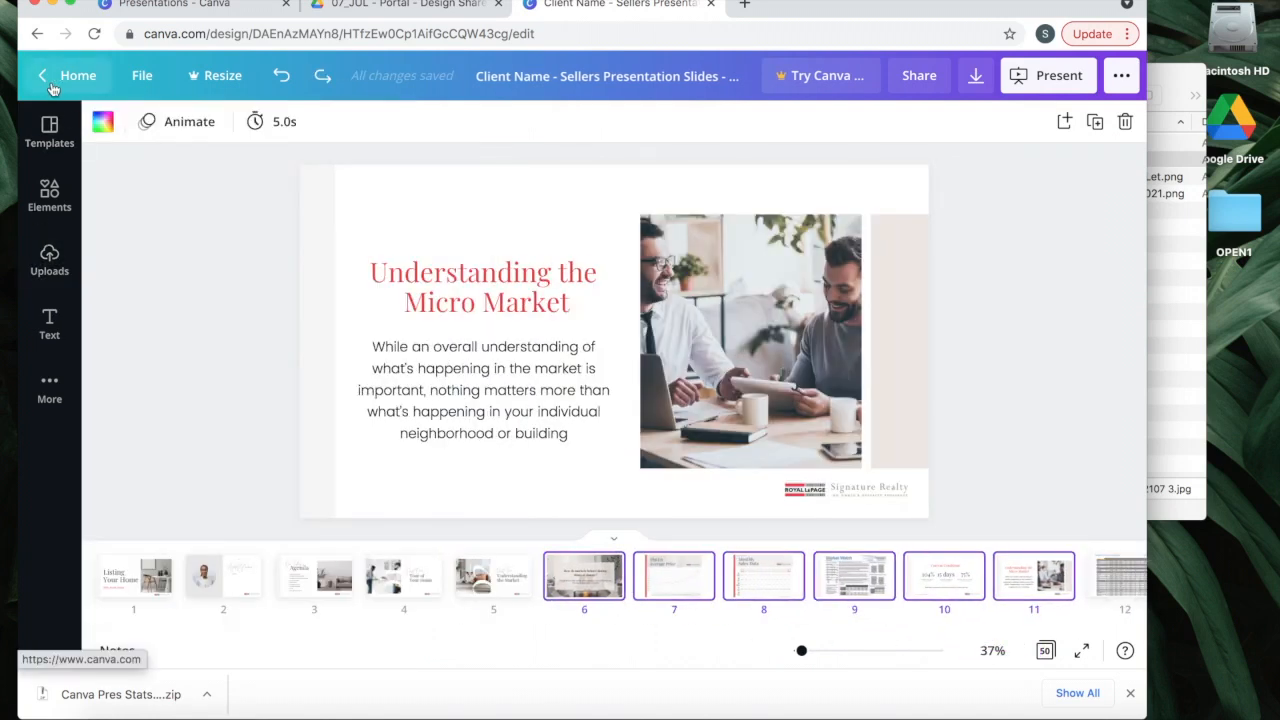
- Leave the design for the home page and reopen the Client Name sellers presentation from the starred Presentations folder
click(54, 87)
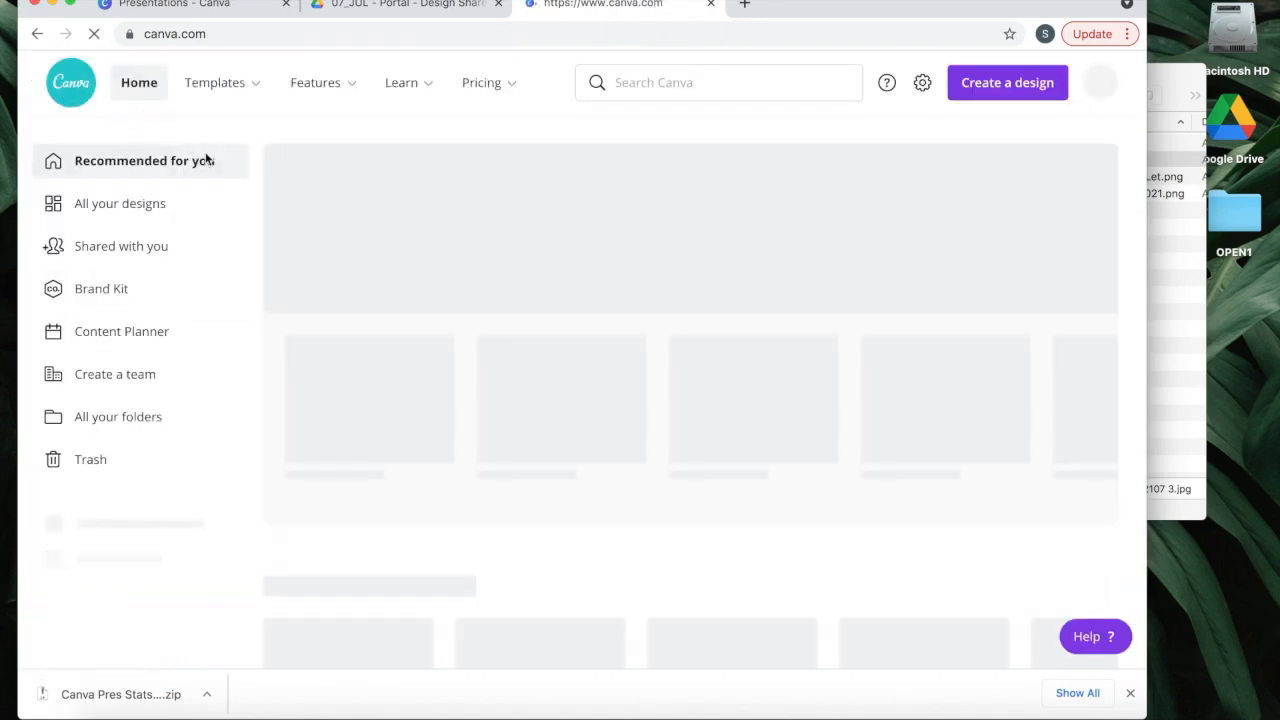
scroll(309, 294, down, 3)
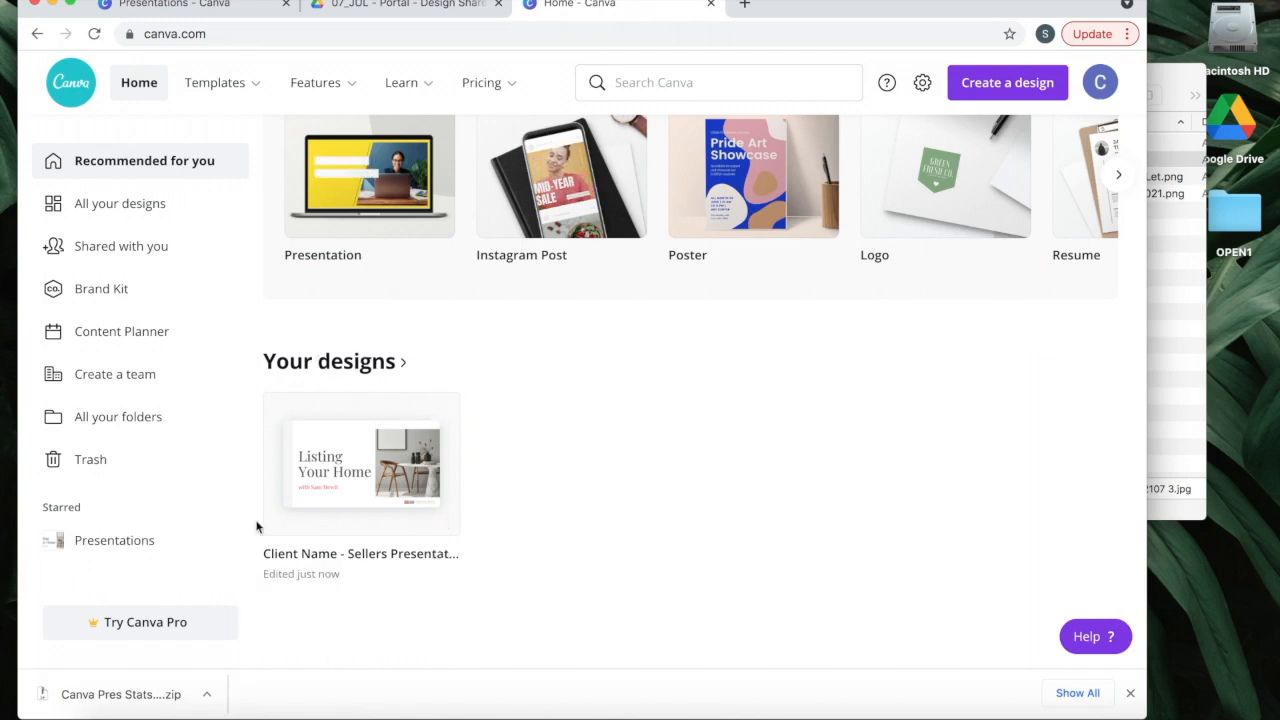
click(83, 554)
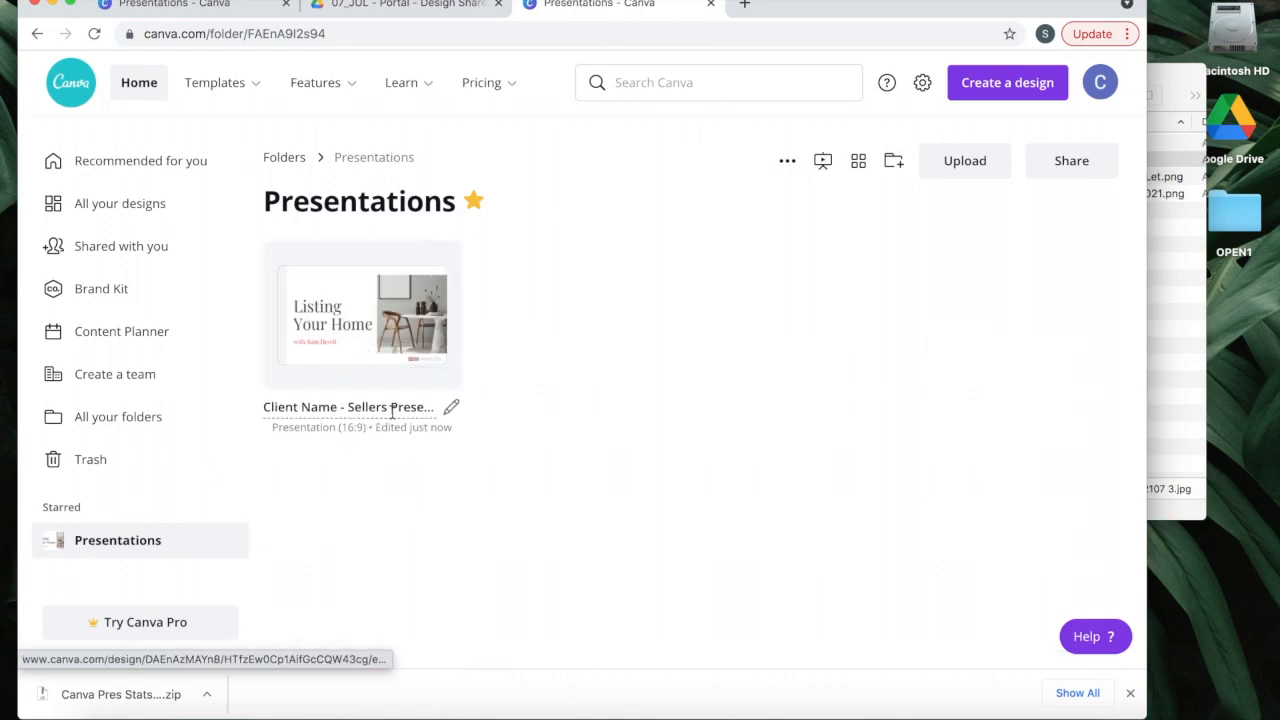
click(363, 309)
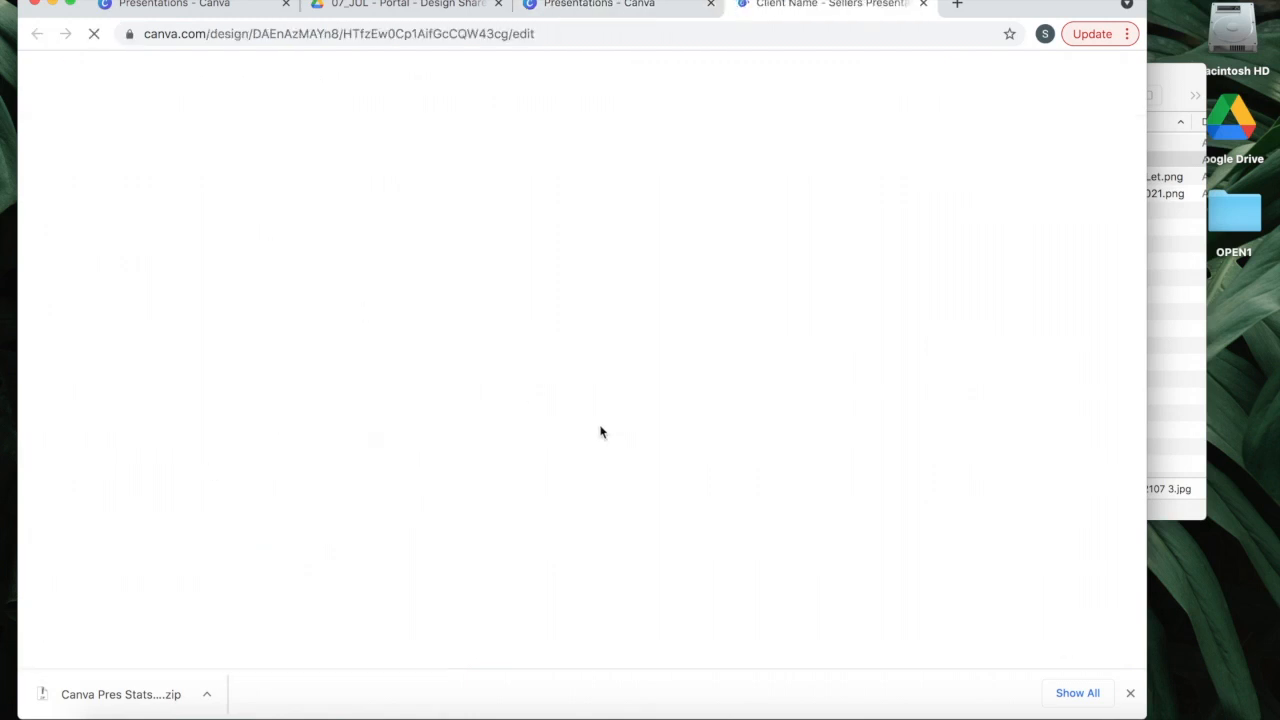